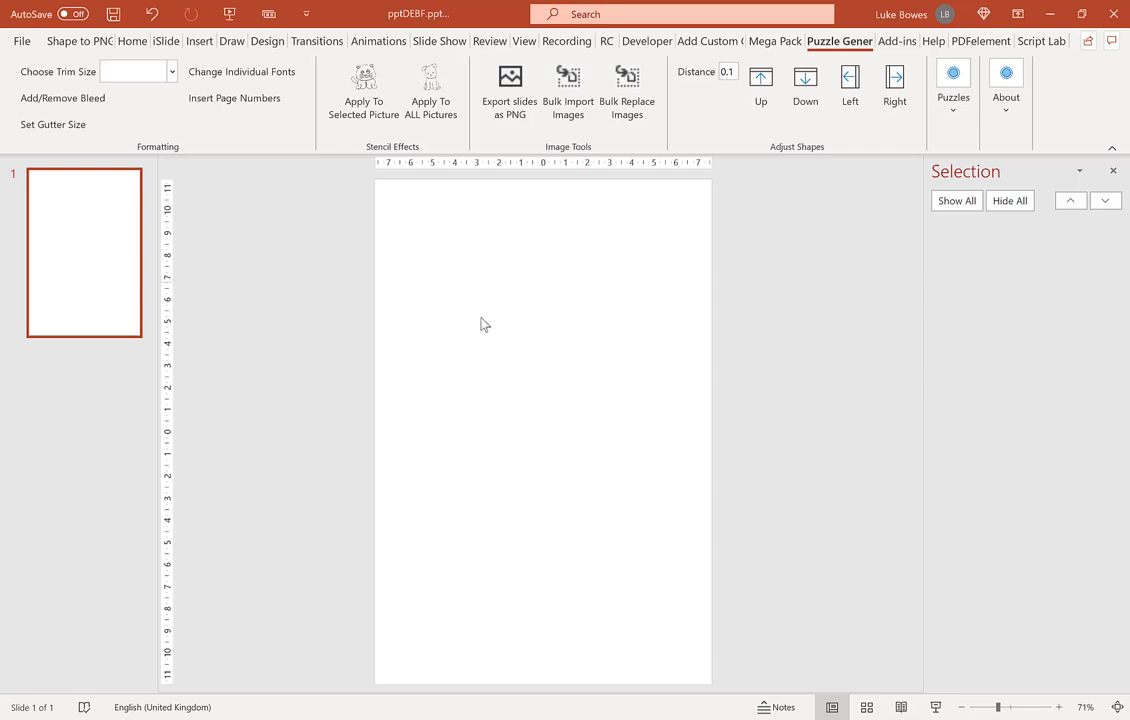
- Apply the 8.5x11 in letter trim size to the slide and show the puzzle types
left_click(172, 72)
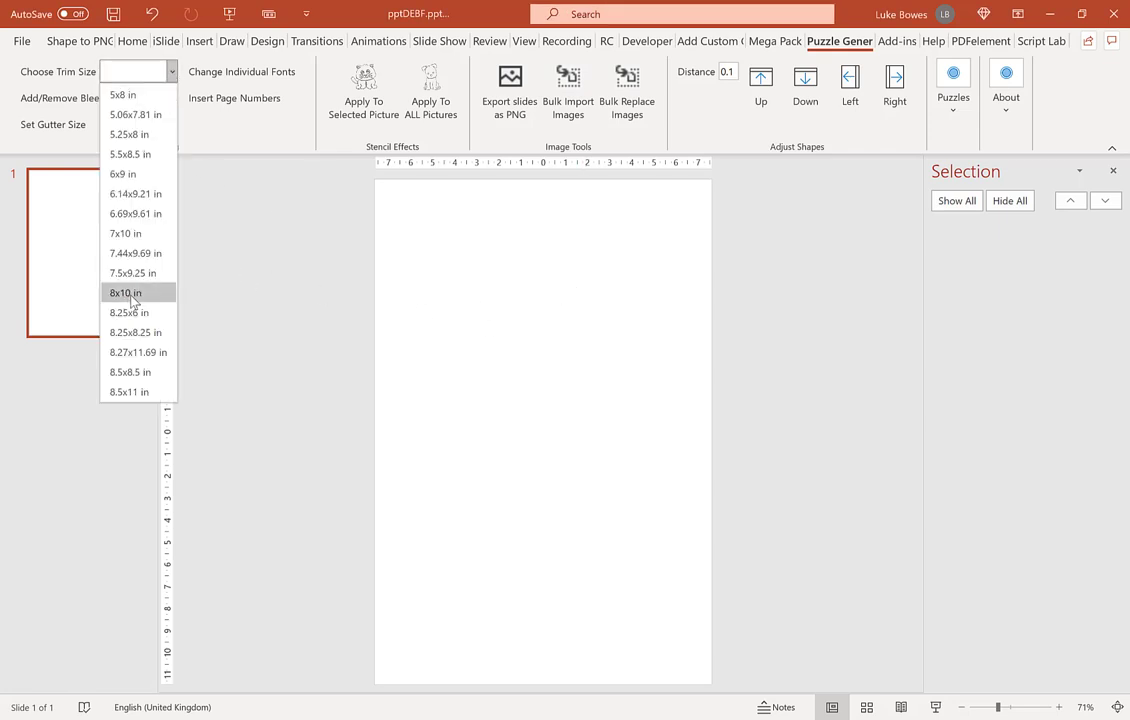
left_click(143, 393)
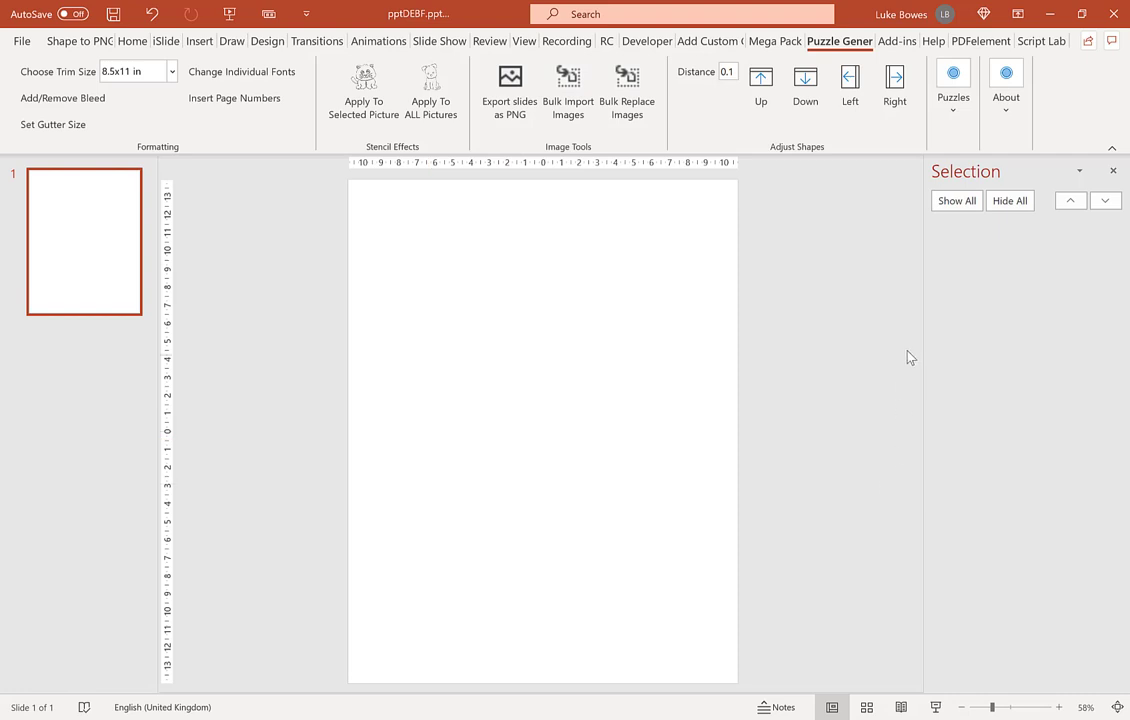
left_click(955, 114)
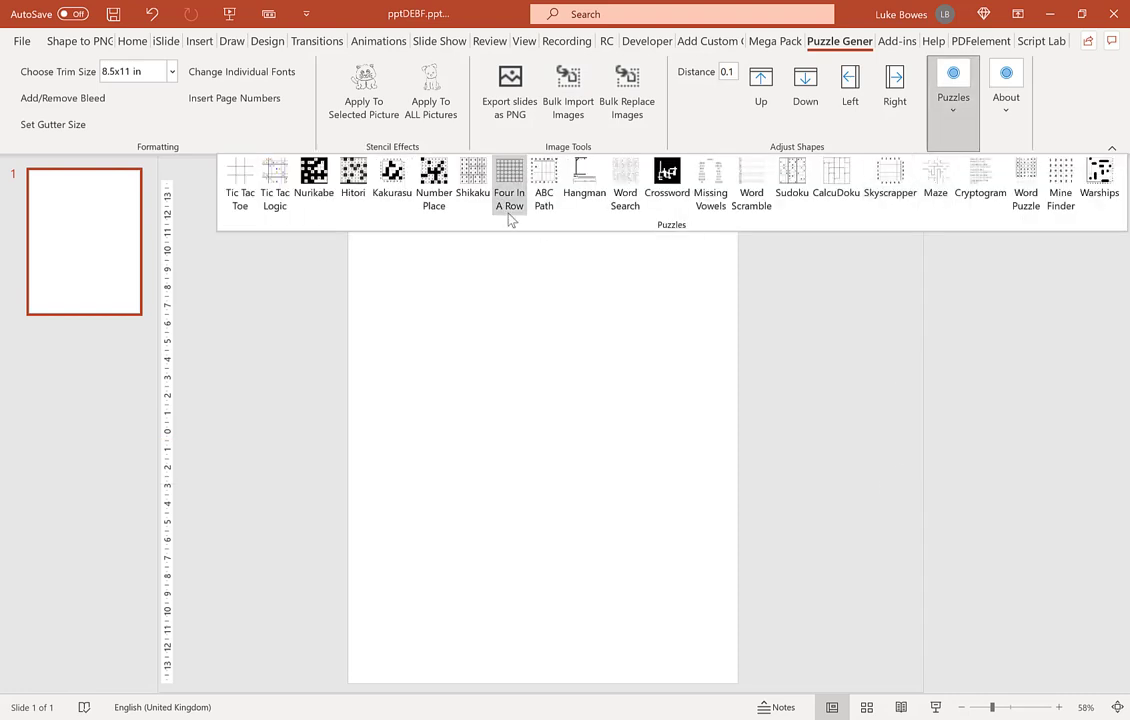
- Launch the Tic Tac Logic generator with Add Game explanation unchecked and continue to its settings
left_click(276, 195)
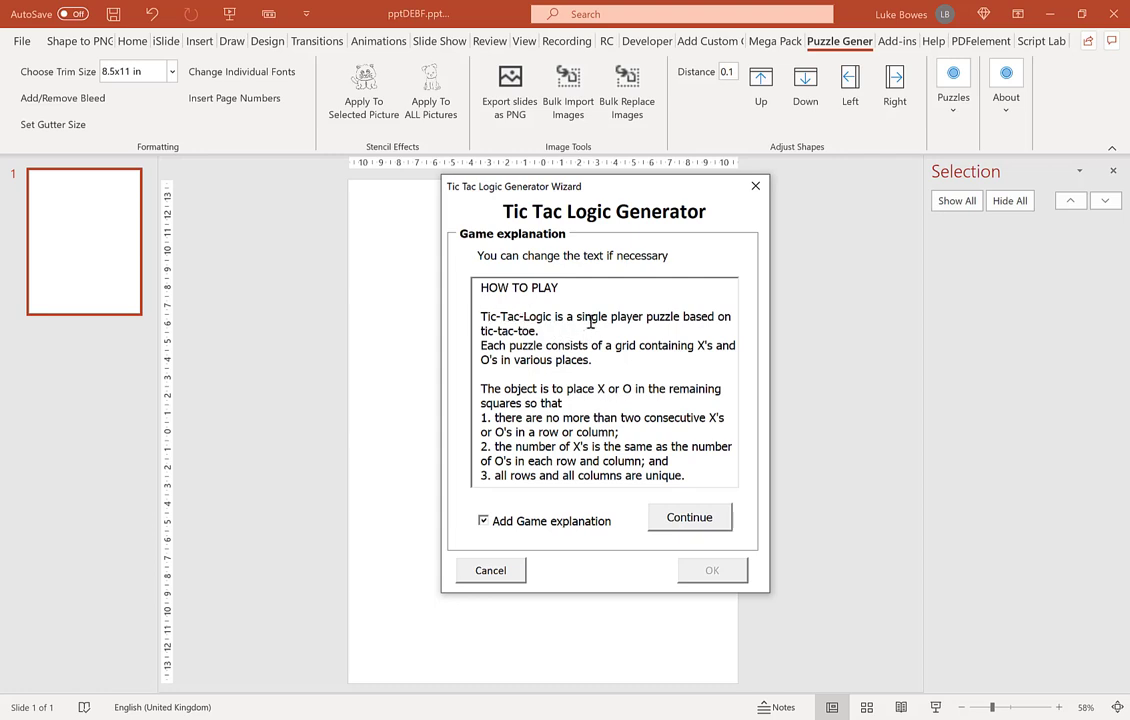
left_click(516, 526)
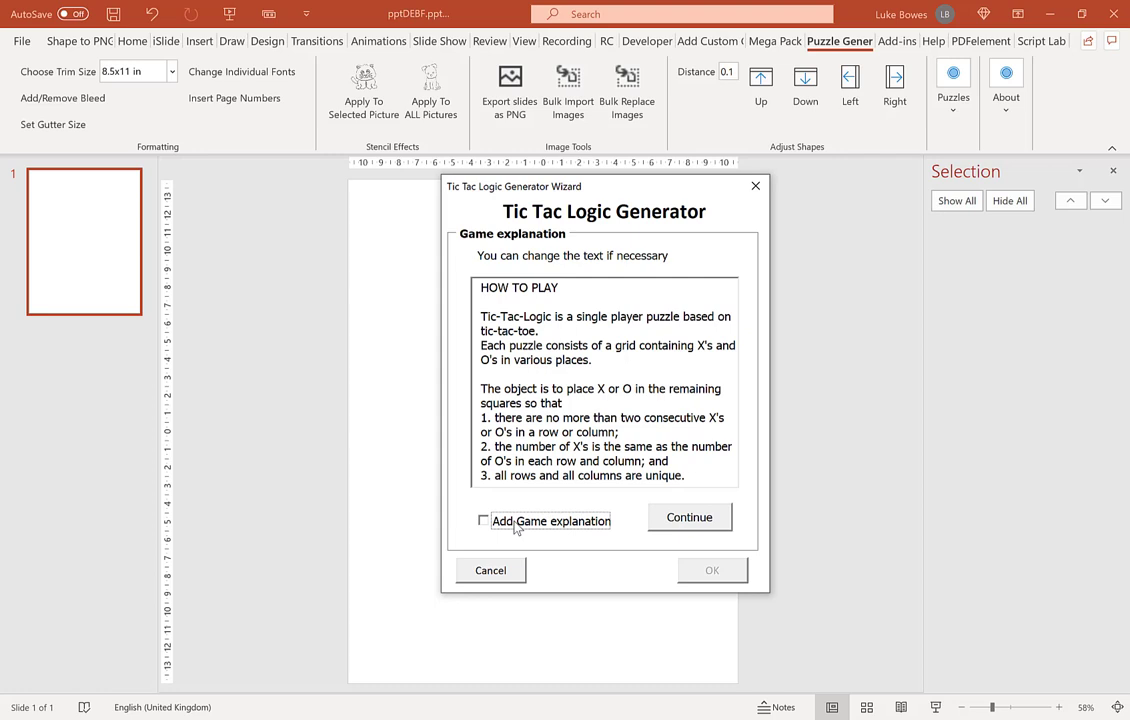
left_click(686, 520)
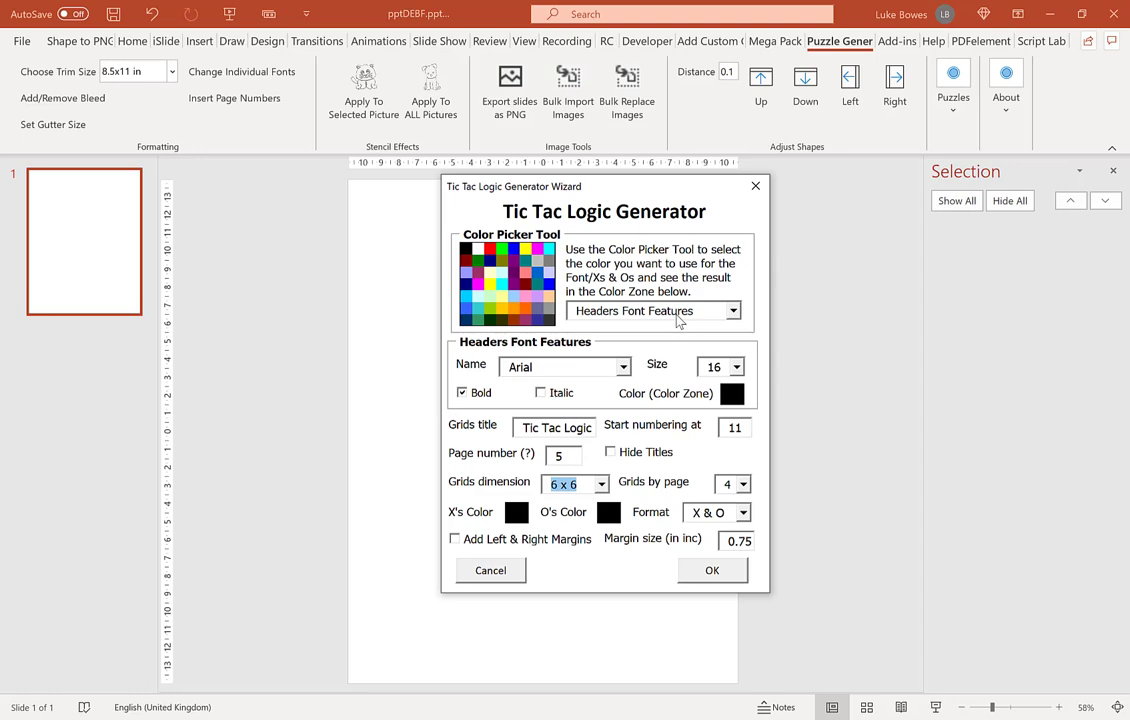
- Set the Color Picker target to O's Color and choose the grey swatch
left_click_drag(598, 196, 566, 207)
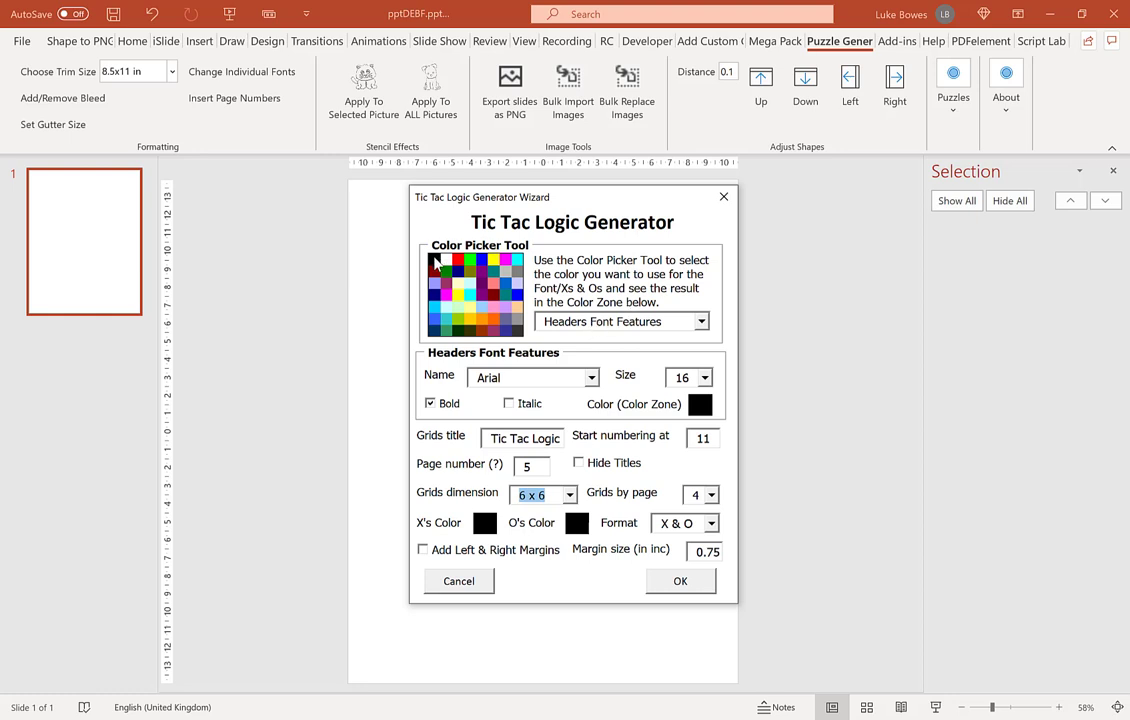
left_click(605, 321)
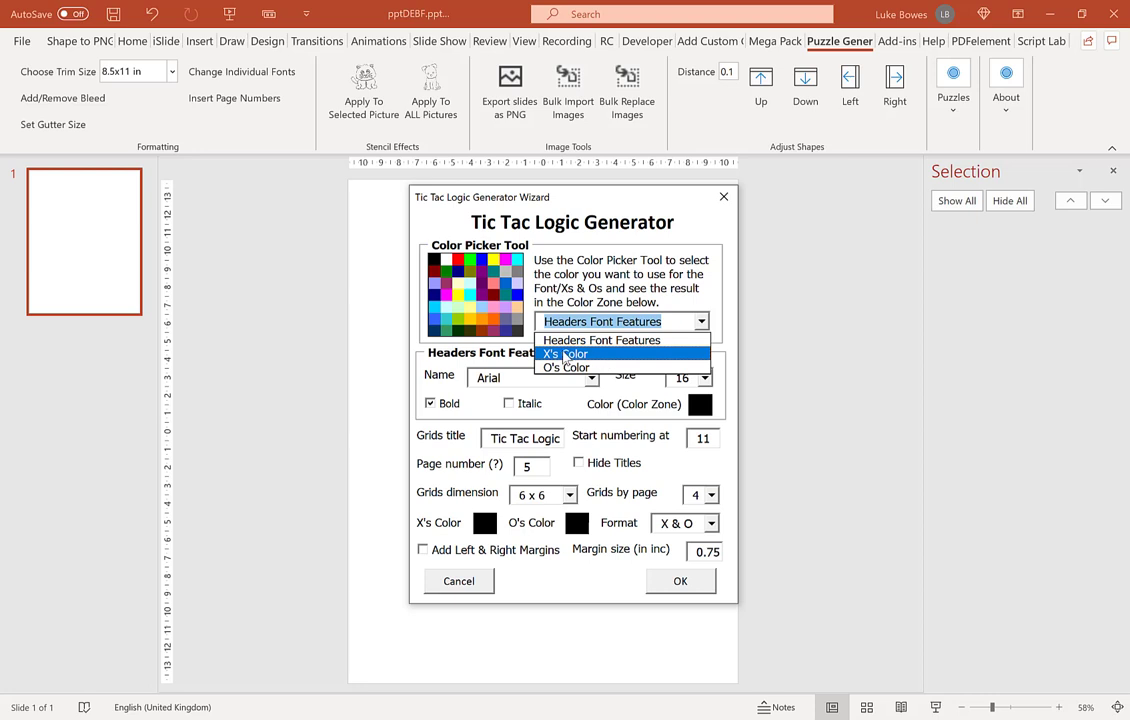
left_click(566, 355)
left_click(539, 326)
key("Down")
key("Return")
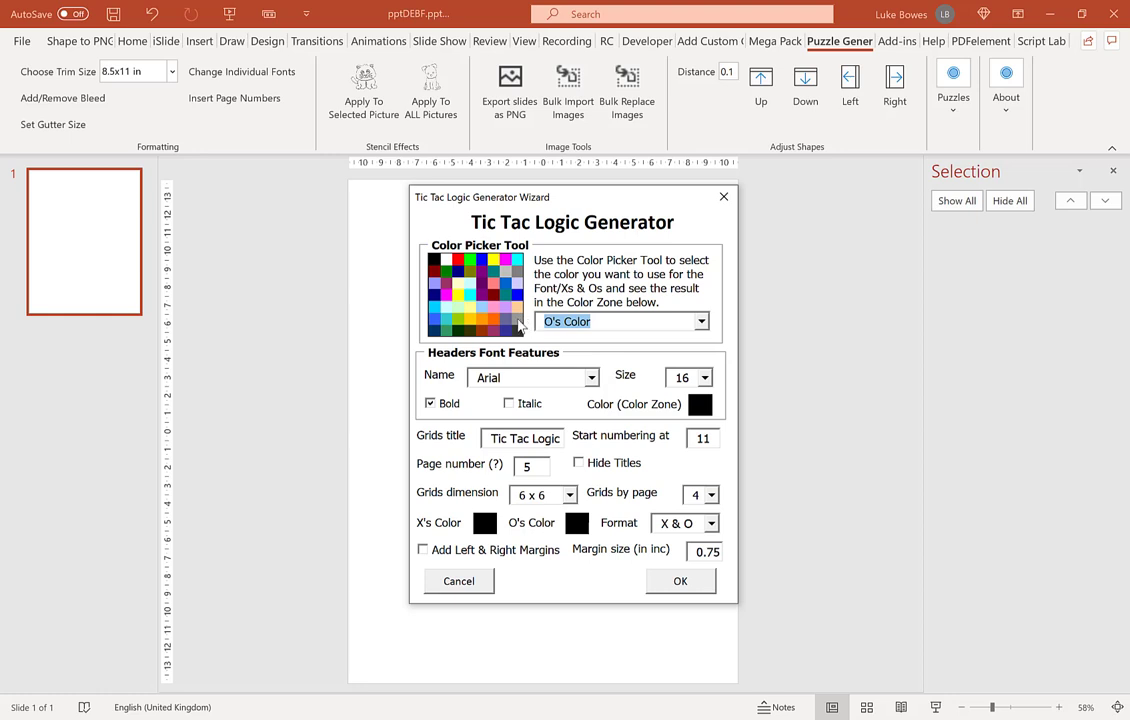
left_click(518, 321)
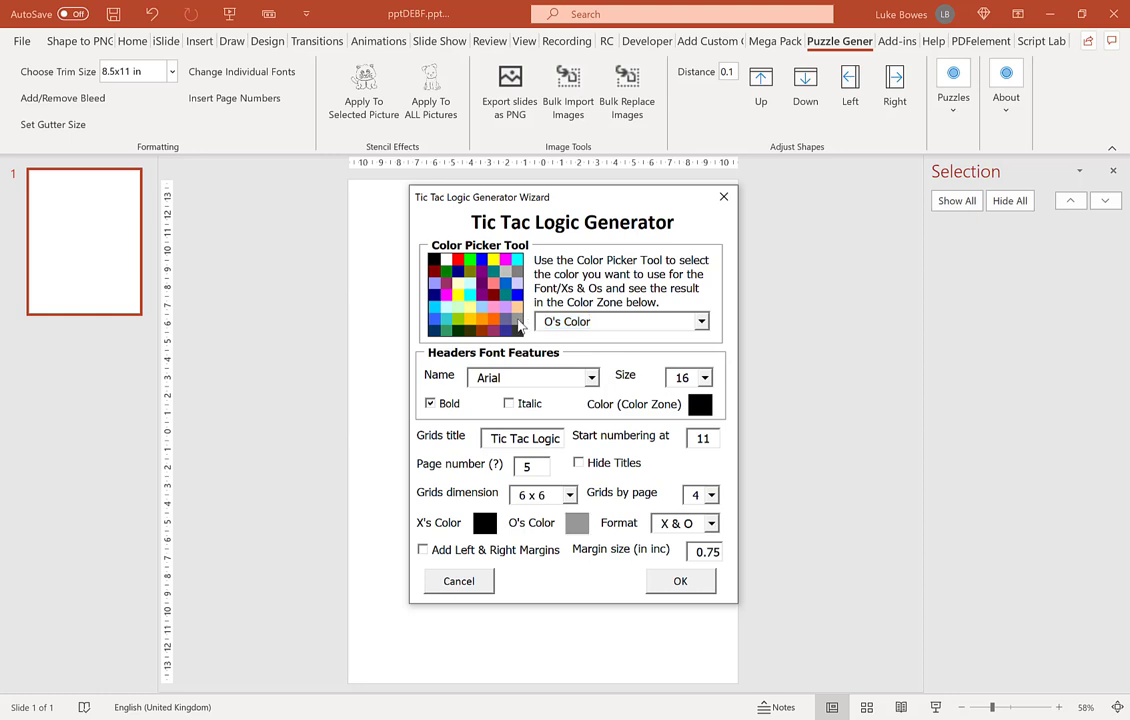
- Keep the header font at Arial, size 16
left_click(593, 378)
left_click_drag(596, 415, 592, 385)
left_click(592, 383)
left_click(704, 379)
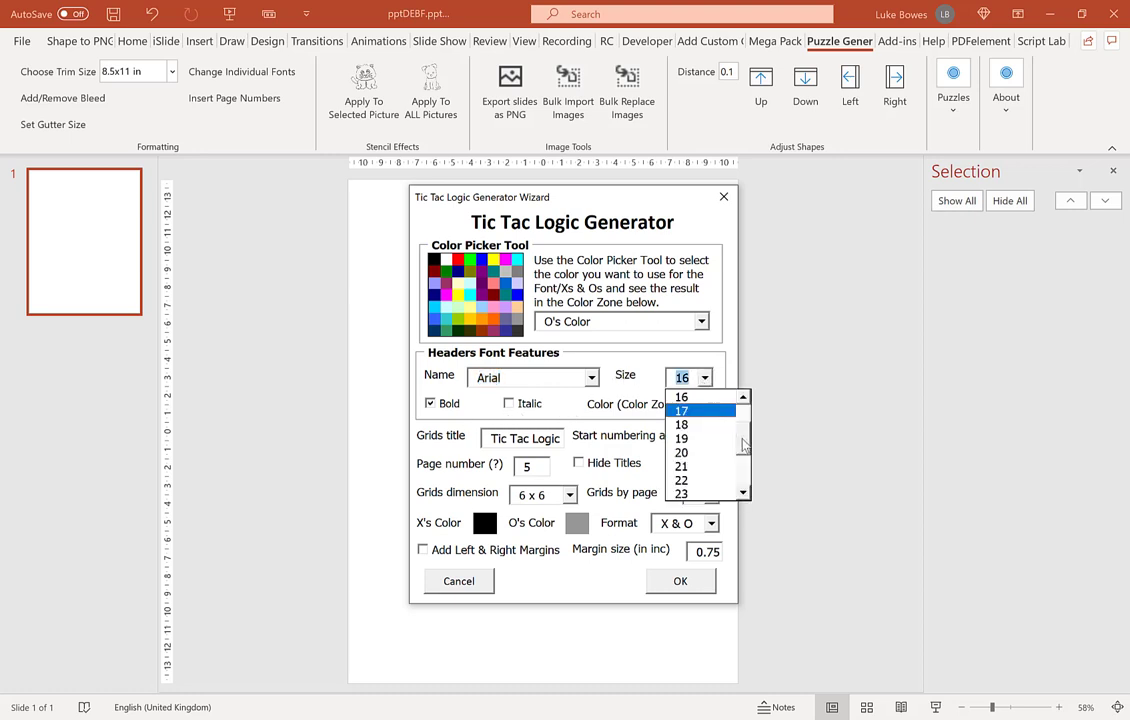
scroll(743, 446, "down", 3)
scroll(745, 442, "up", 3)
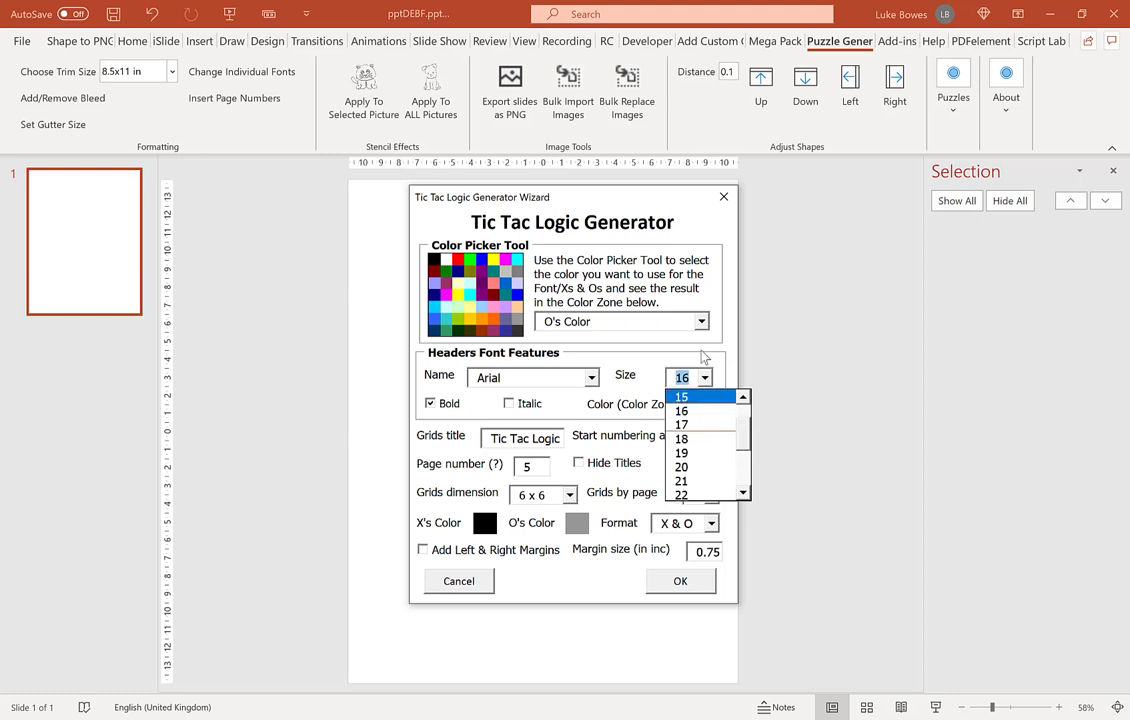
left_click(621, 316)
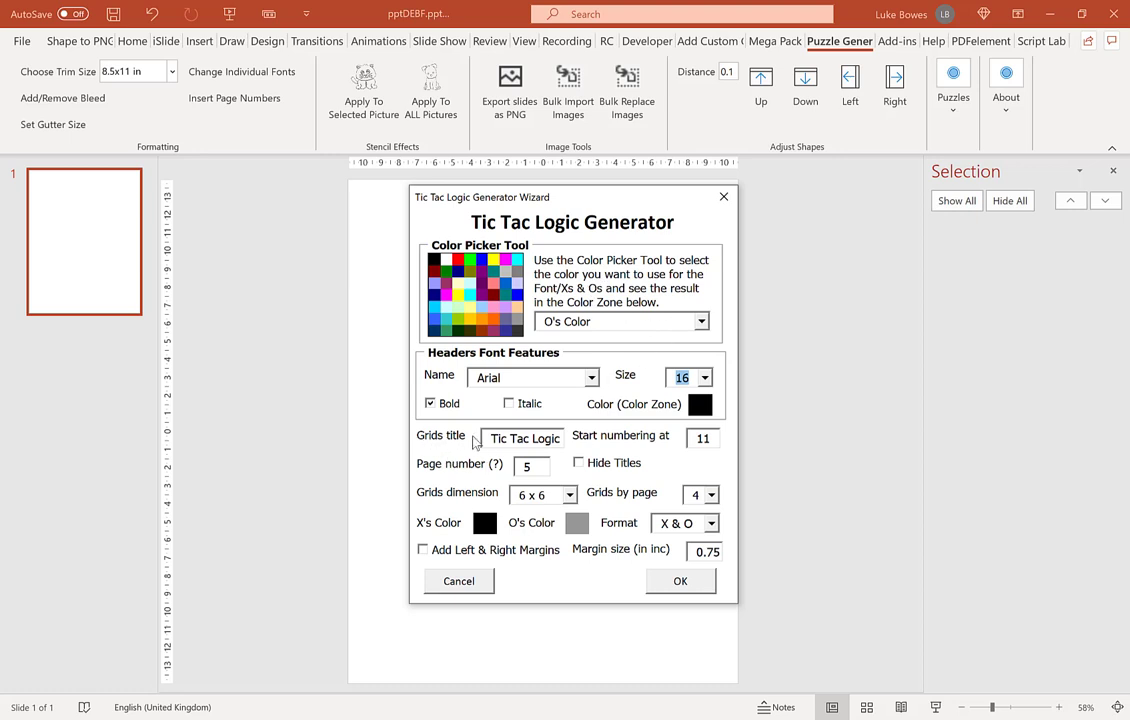
- Change the Start numbering value from 11 to 1
left_click(520, 438)
left_click_drag(522, 438, 567, 443)
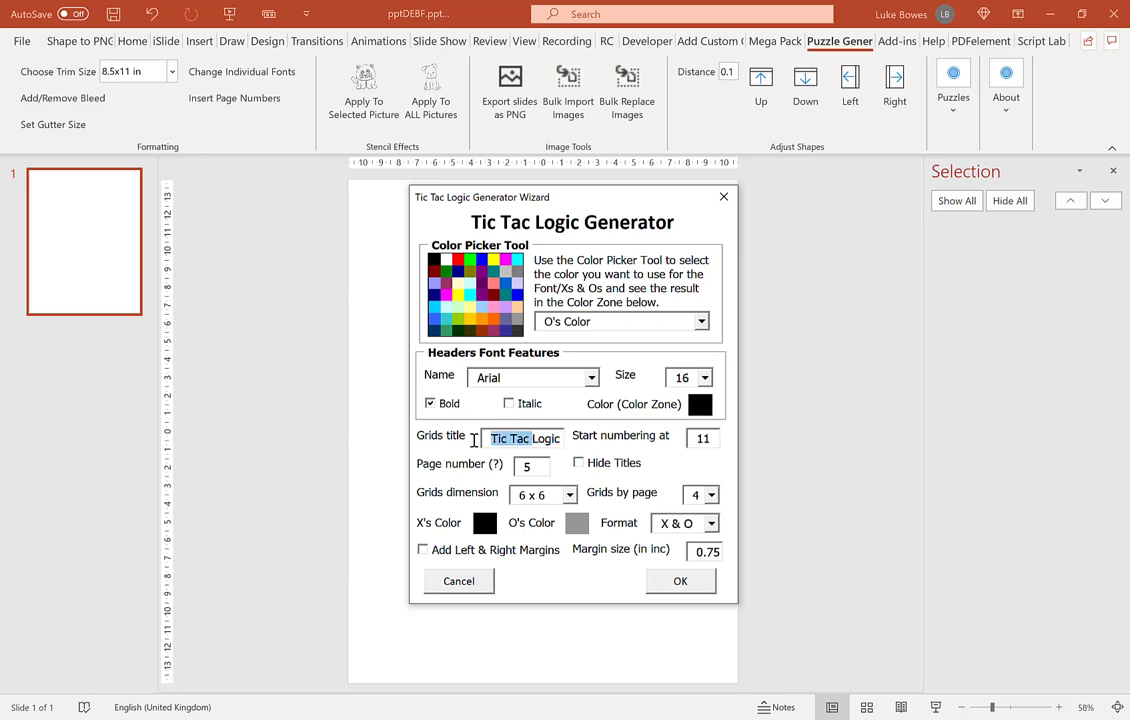
left_click(555, 438)
left_click_drag(489, 440, 568, 441)
left_click_drag(710, 440, 691, 441)
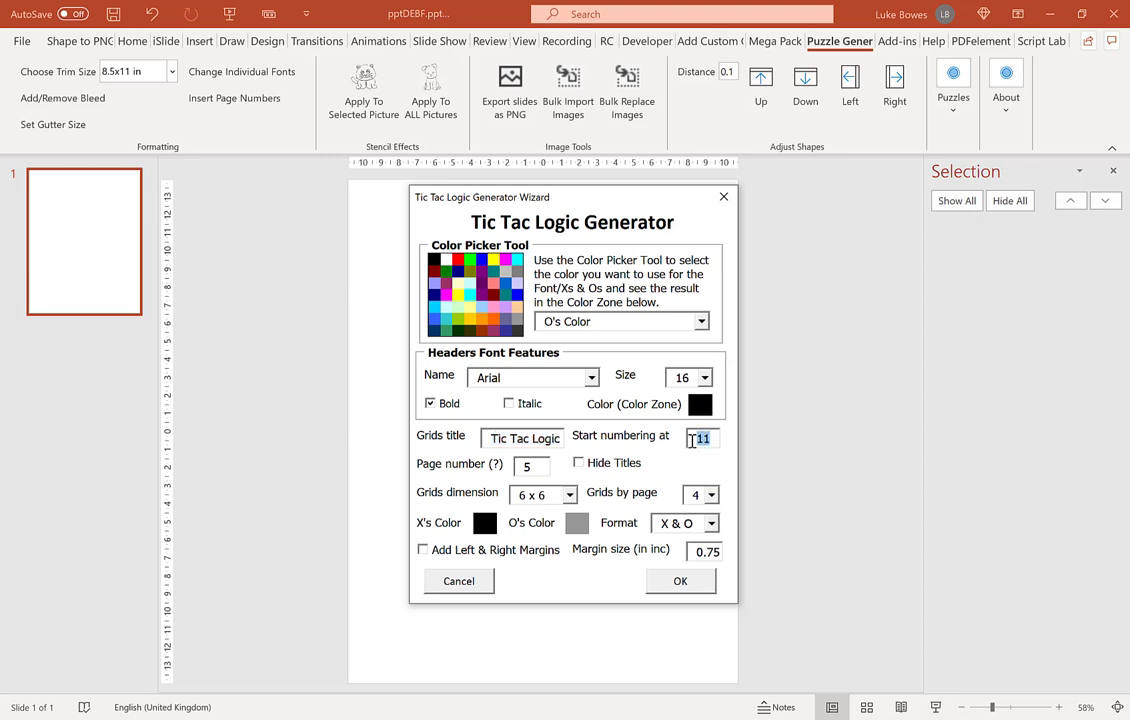
type("1")
- Keep the grid dimension at 6 x 6 with 4 grids per page
left_click(545, 496)
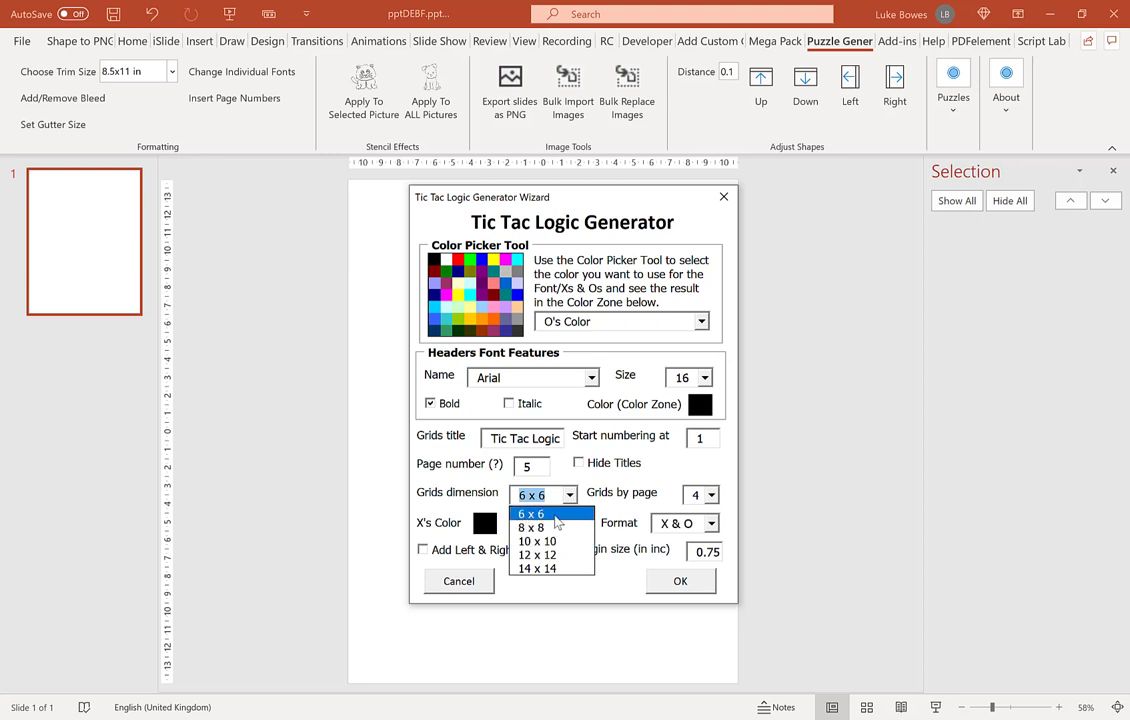
left_click(567, 516)
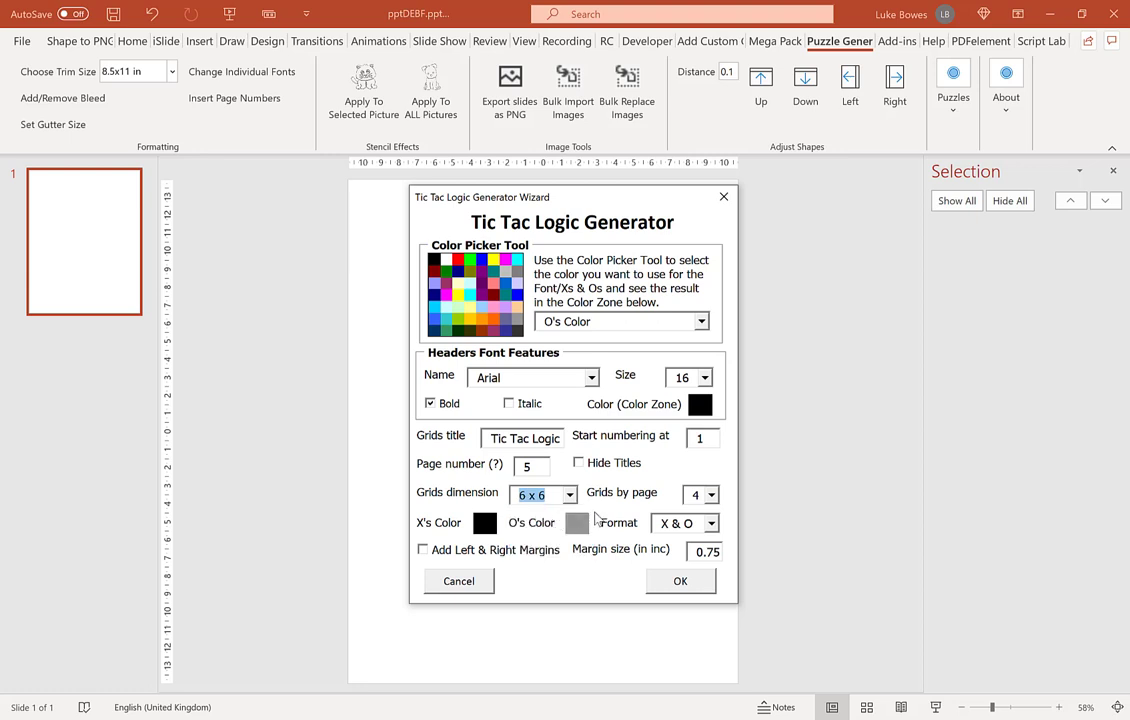
left_click(711, 496)
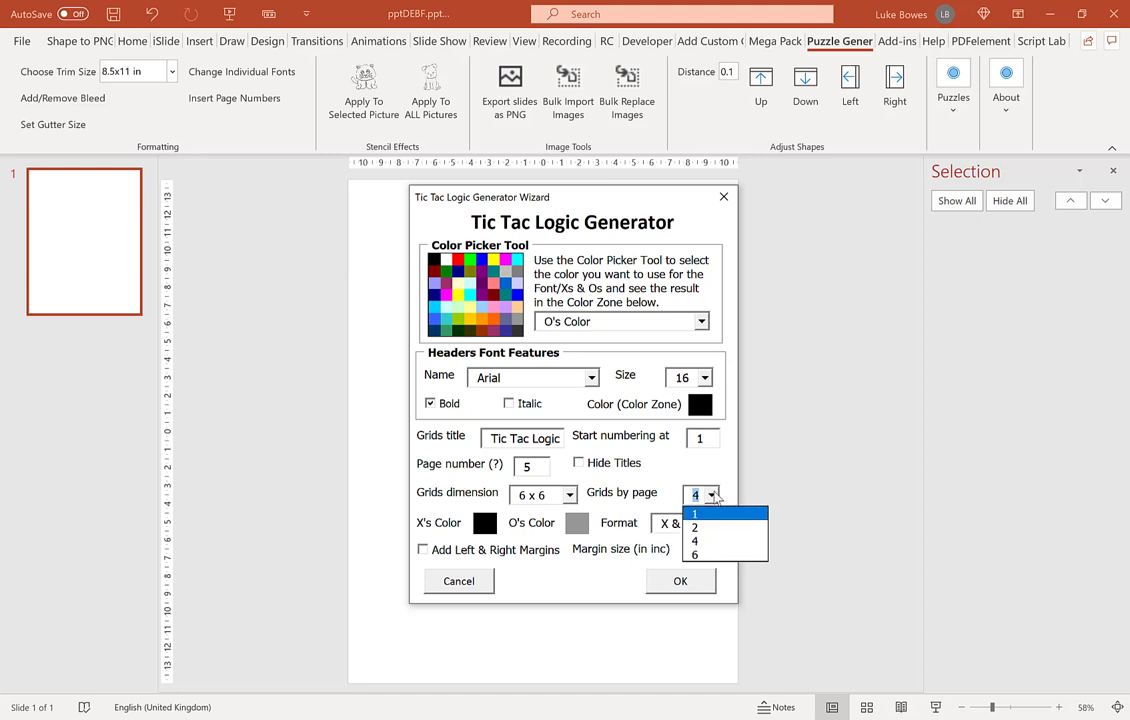
left_click(716, 543)
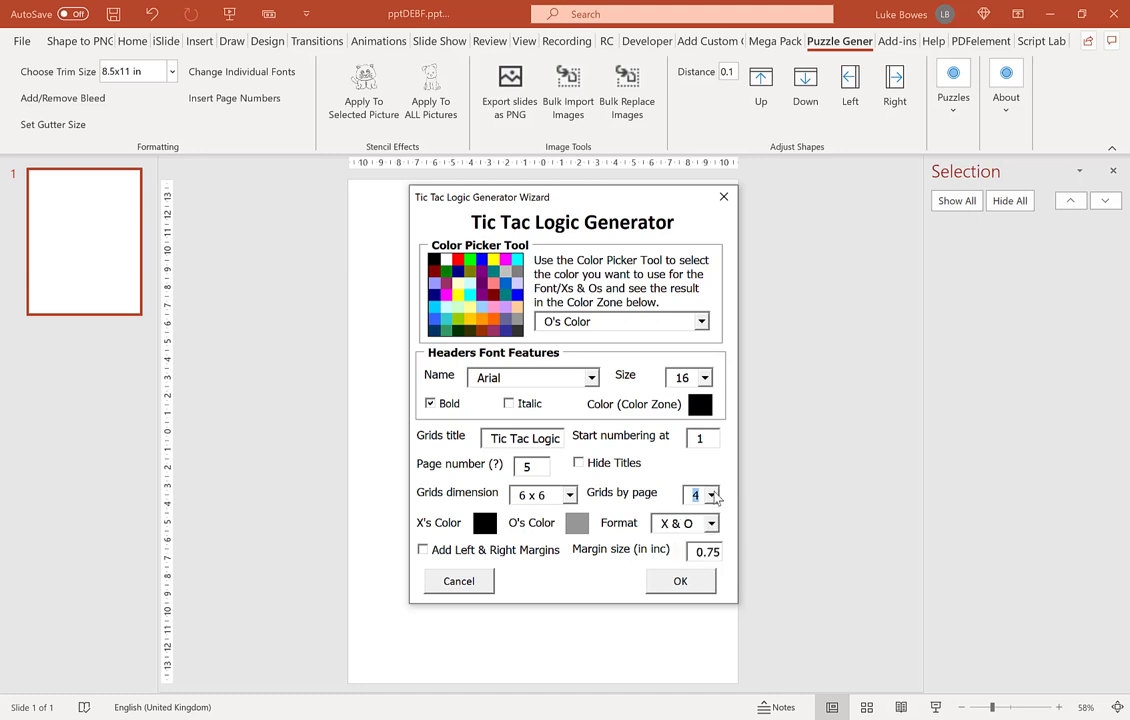
- Switch the puzzle symbol format from X & O to 1 & 0
left_click(660, 524)
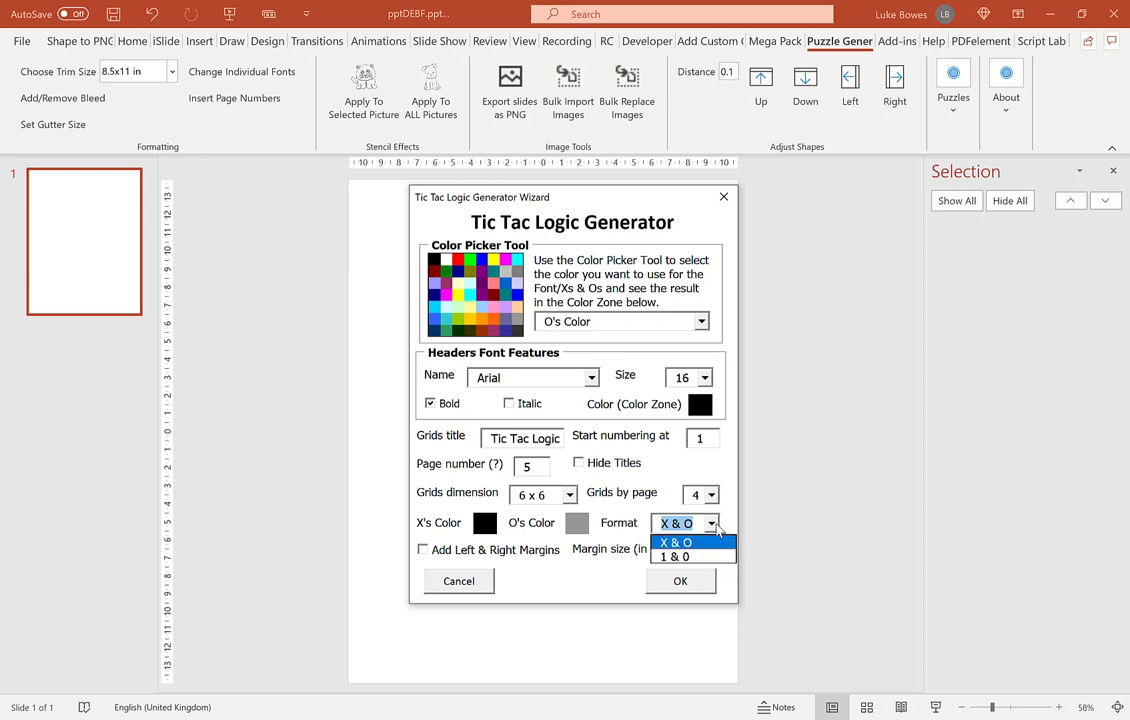
left_click(673, 557)
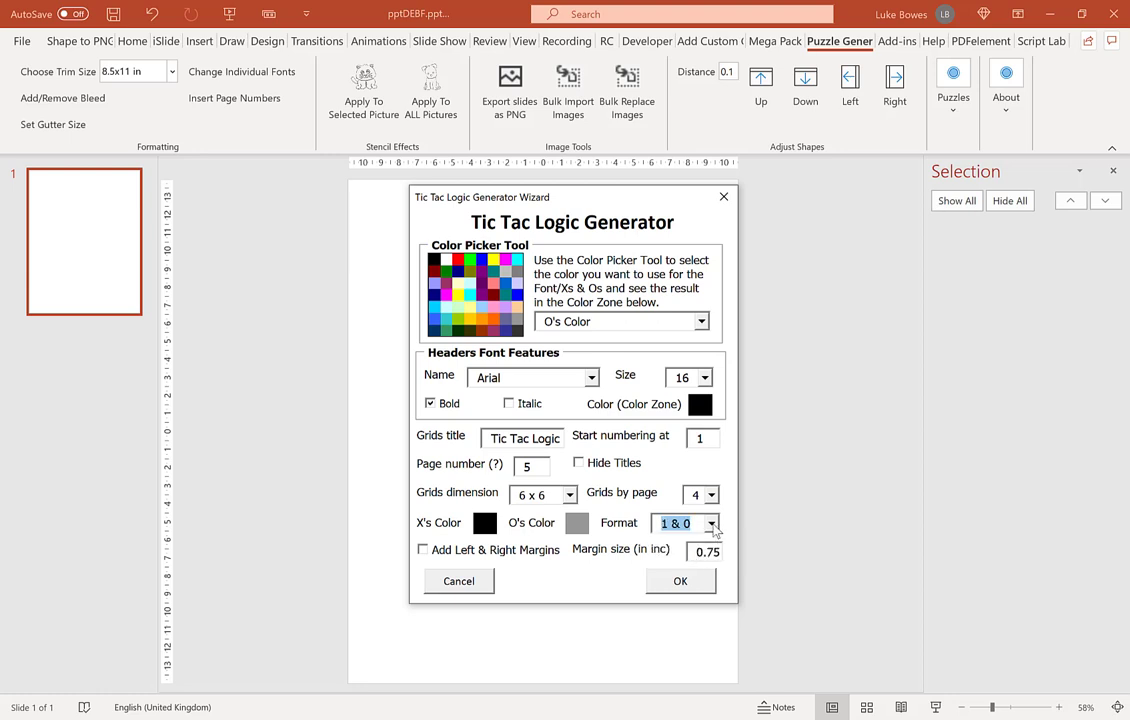
left_click(712, 524)
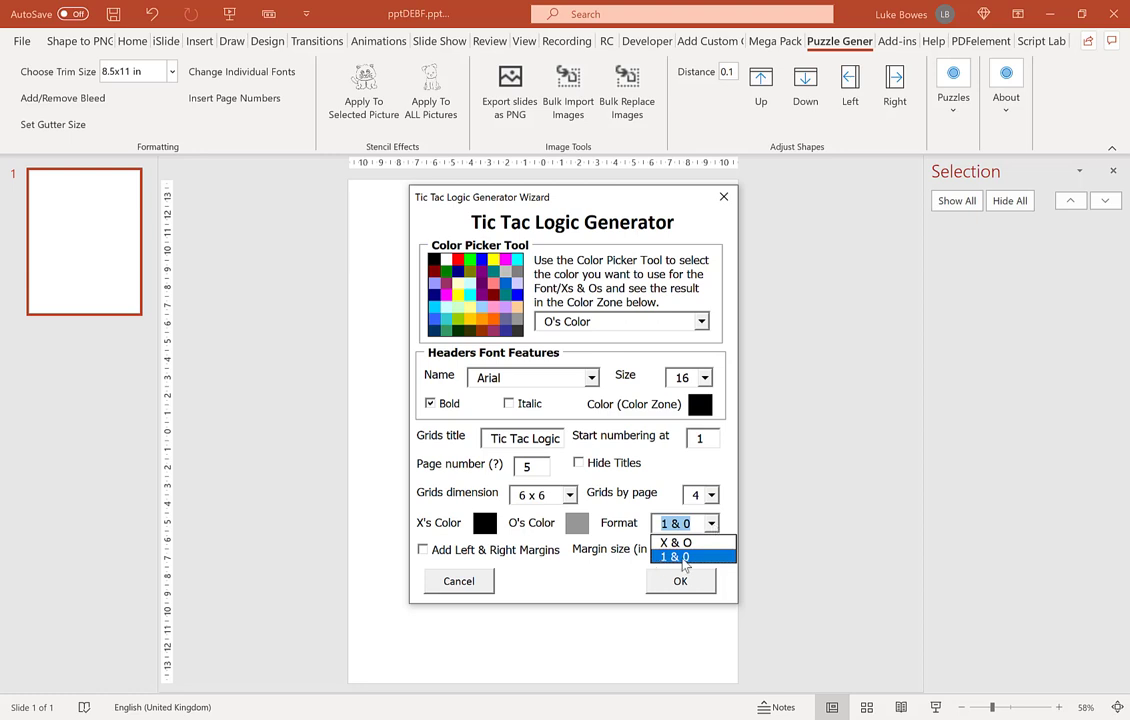
left_click(686, 557)
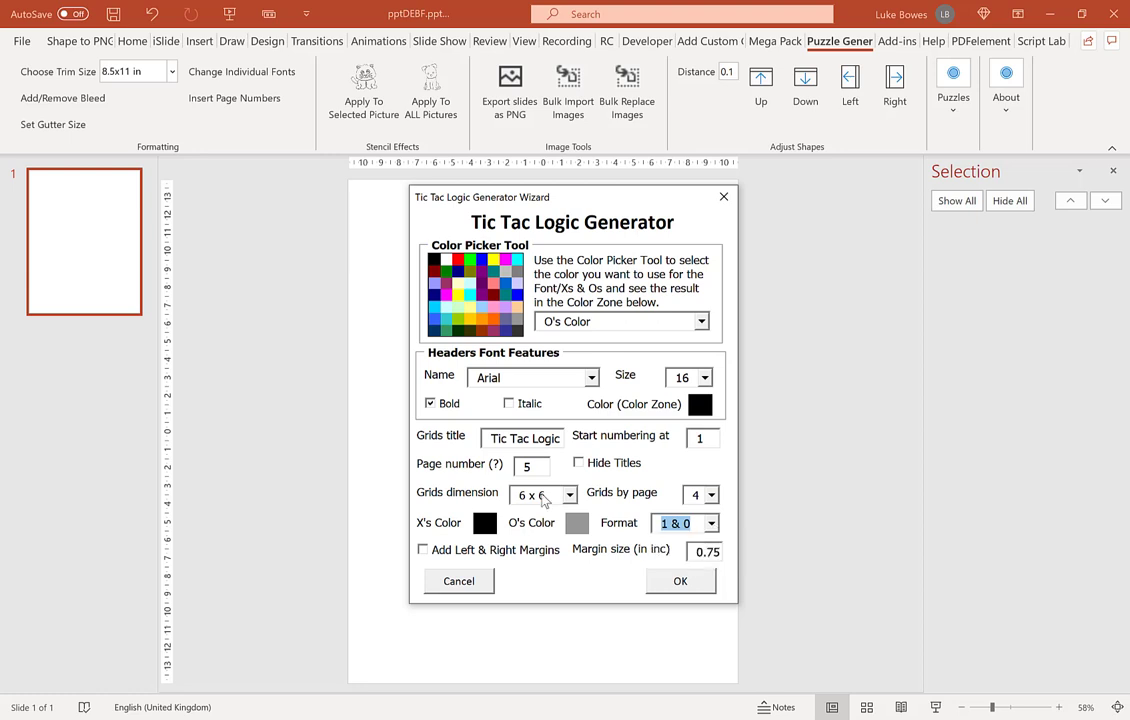
left_click_drag(533, 440, 490, 439)
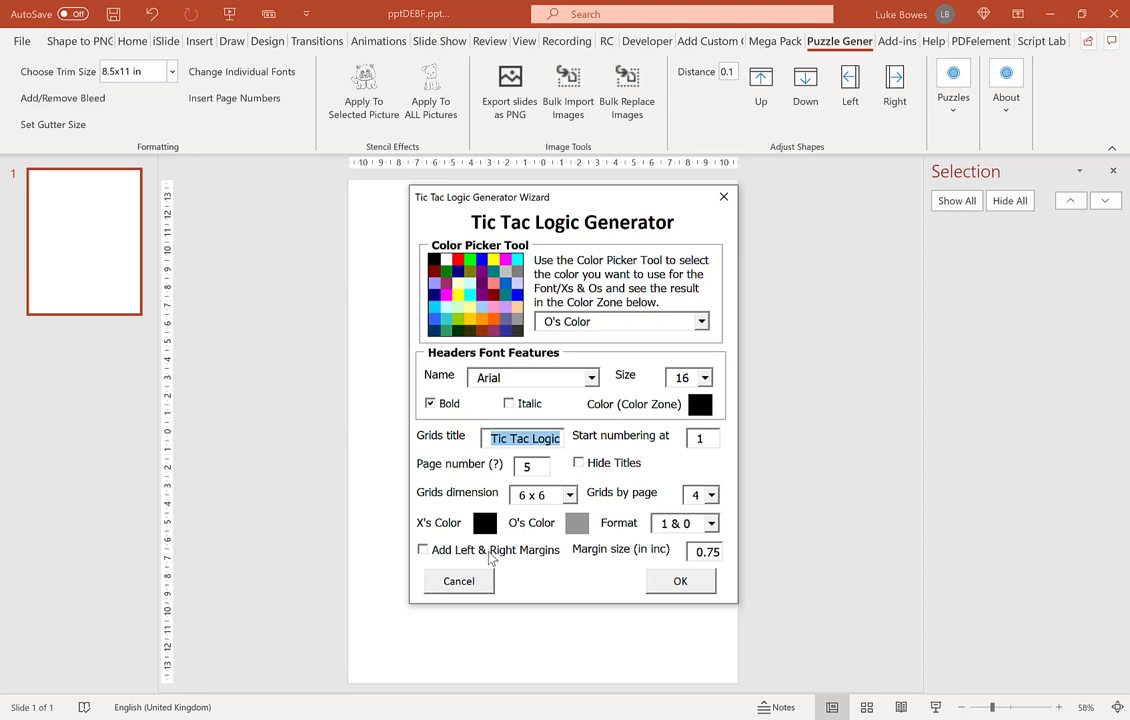
- Turn on left and right margins and change the margin size from 0.75 to 1
left_click(460, 557)
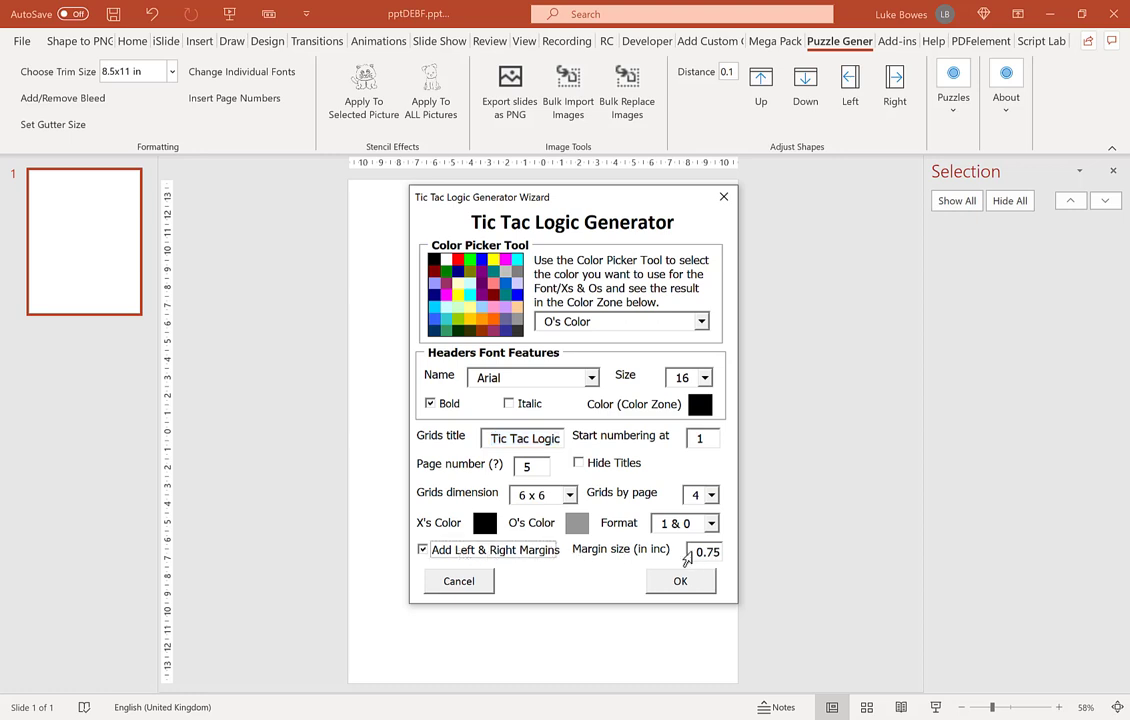
left_click_drag(697, 553, 716, 555)
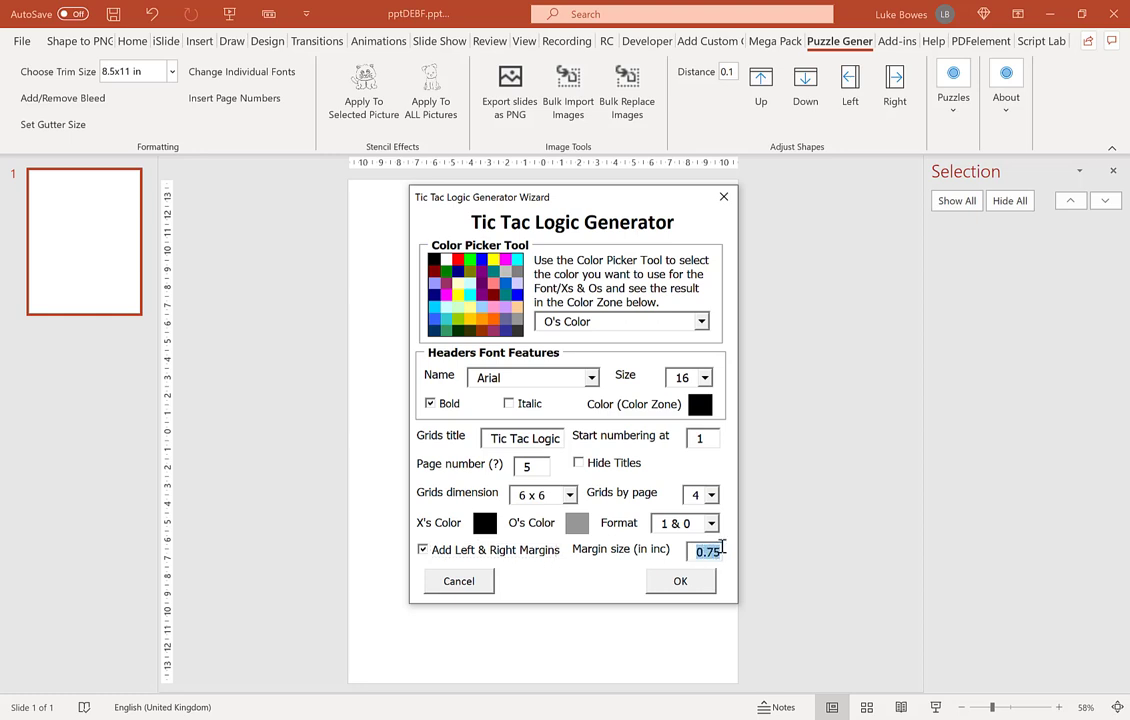
type("1")
- Generate the puzzle slides, review slides 9–10 with puzzles 17–20, then return to slide 1
left_click(683, 583)
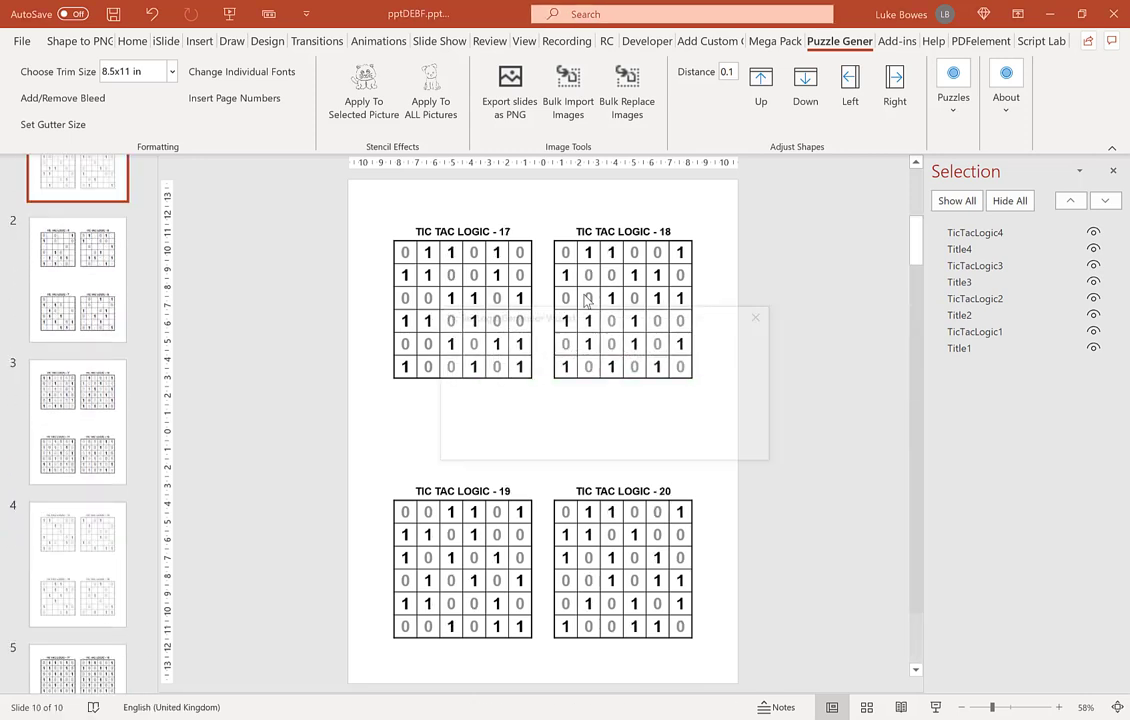
left_click(718, 441)
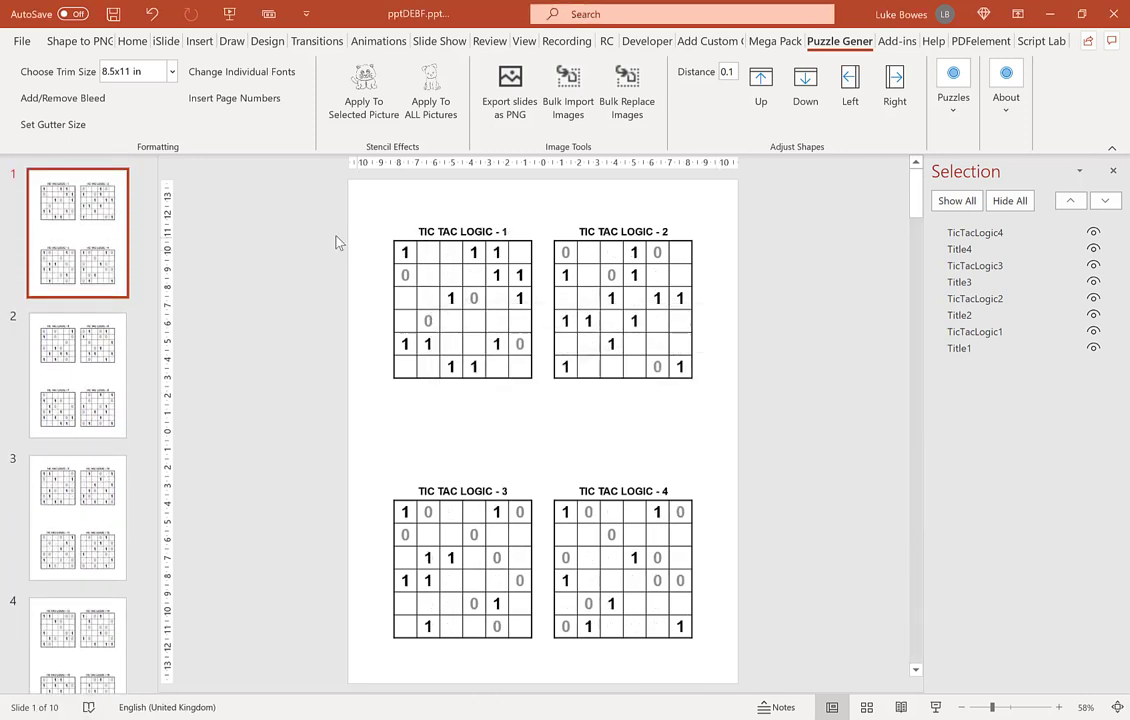
left_click_drag(152, 252, 163, 575)
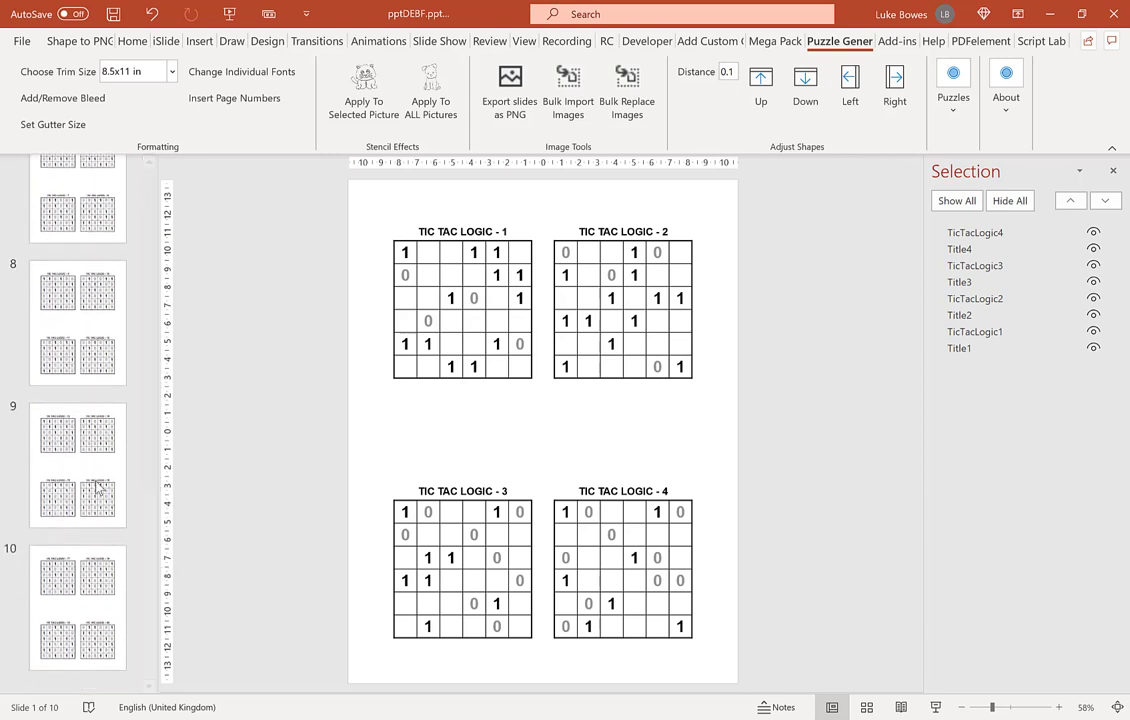
left_click(86, 474)
left_click(97, 584)
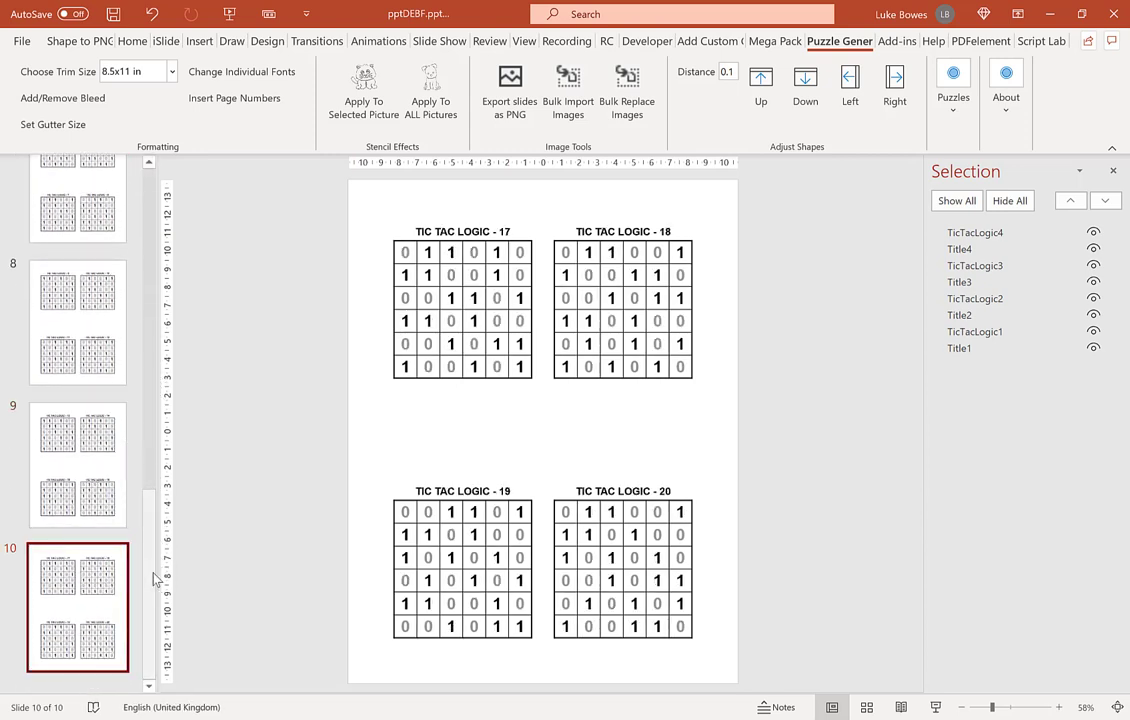
left_click_drag(155, 578, 160, 200)
left_click(101, 213)
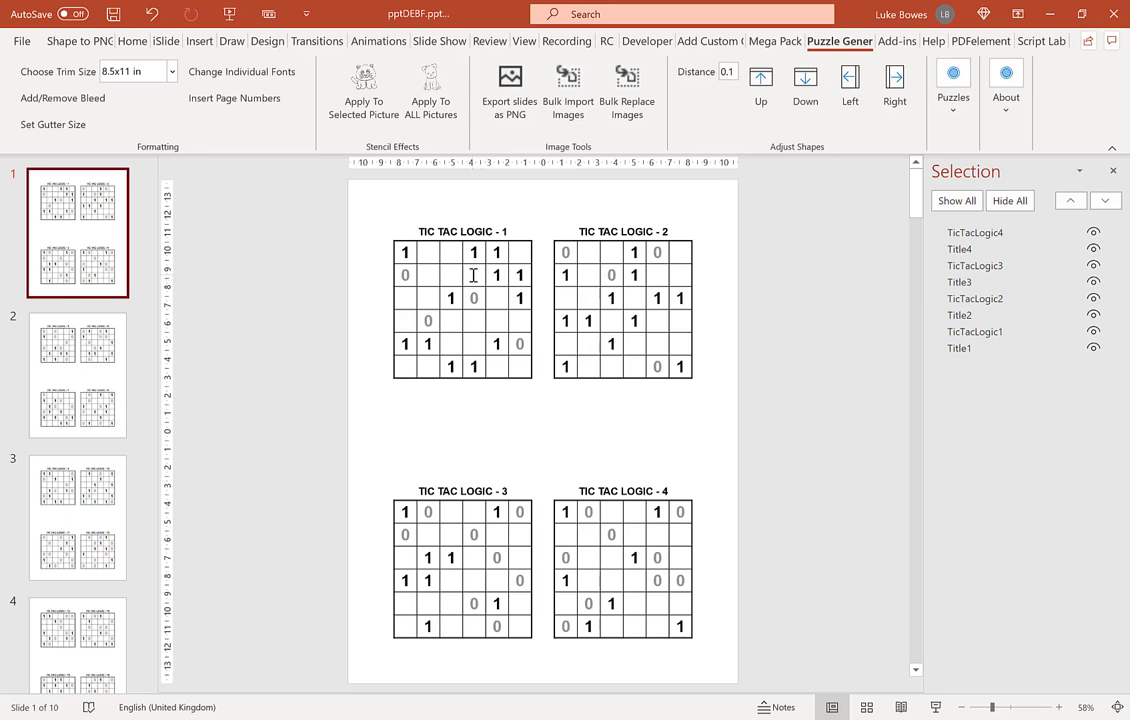
- Move puzzle grids 1–2 and their titles down by 0.3
left_click(473, 275)
left_click(604, 240, "shift")
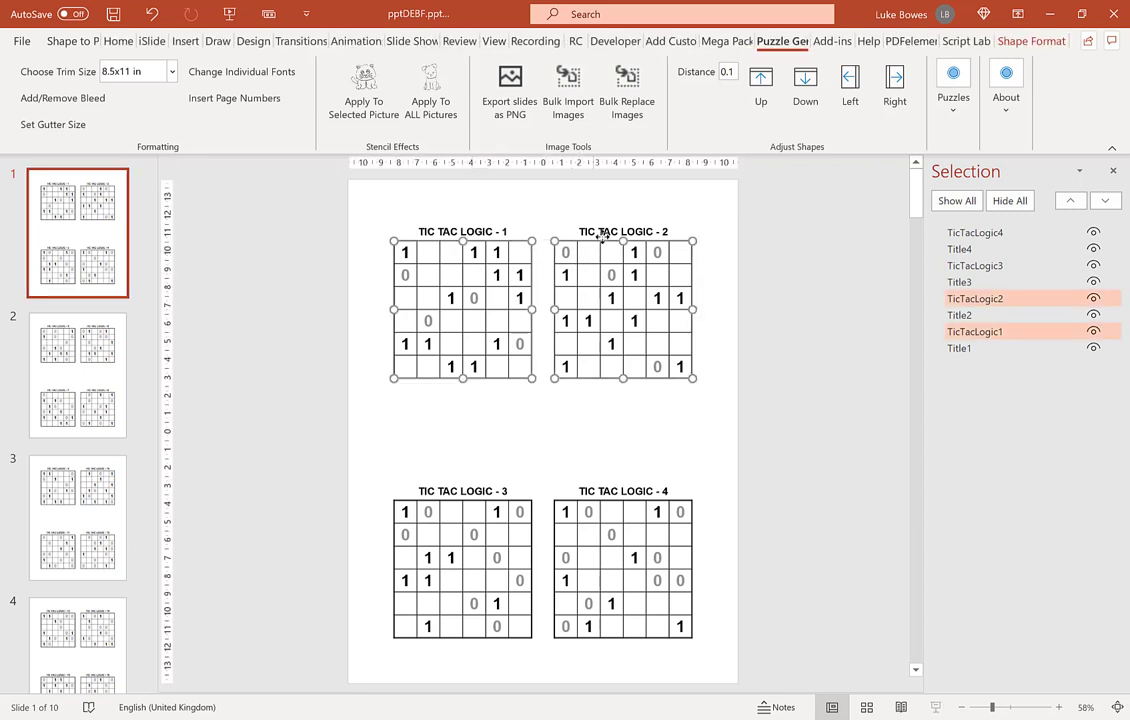
left_click(606, 231, "shift")
left_click(436, 232, "shift")
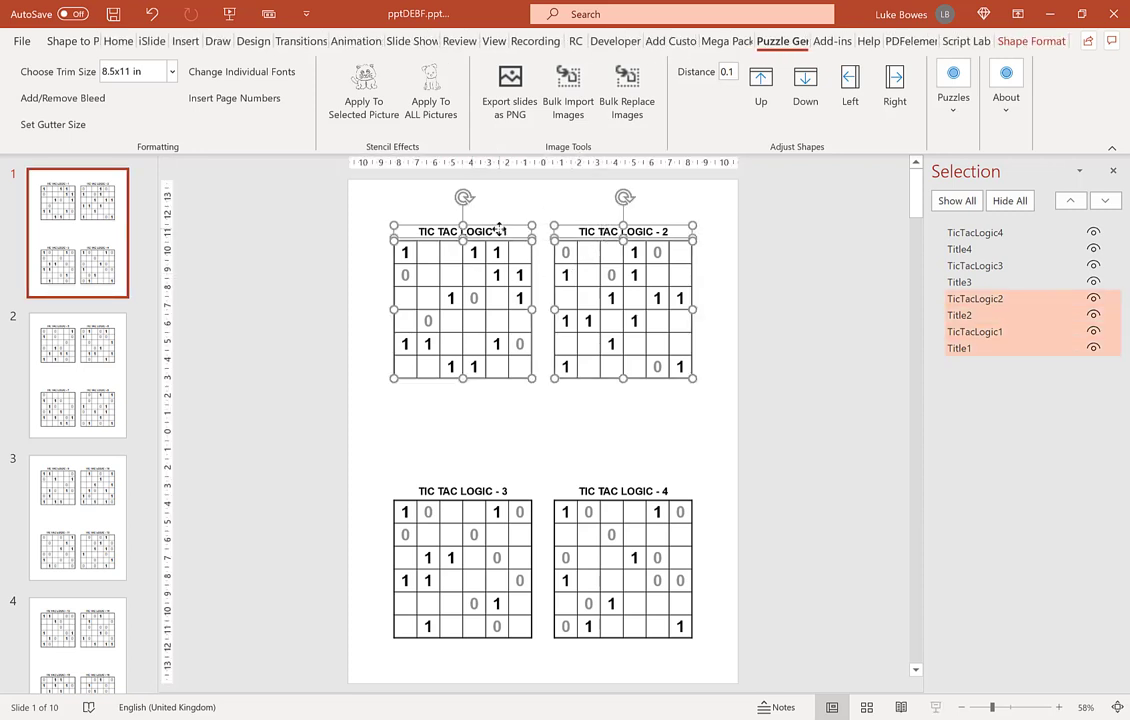
left_click(729, 71)
left_click(806, 88)
left_click(730, 438)
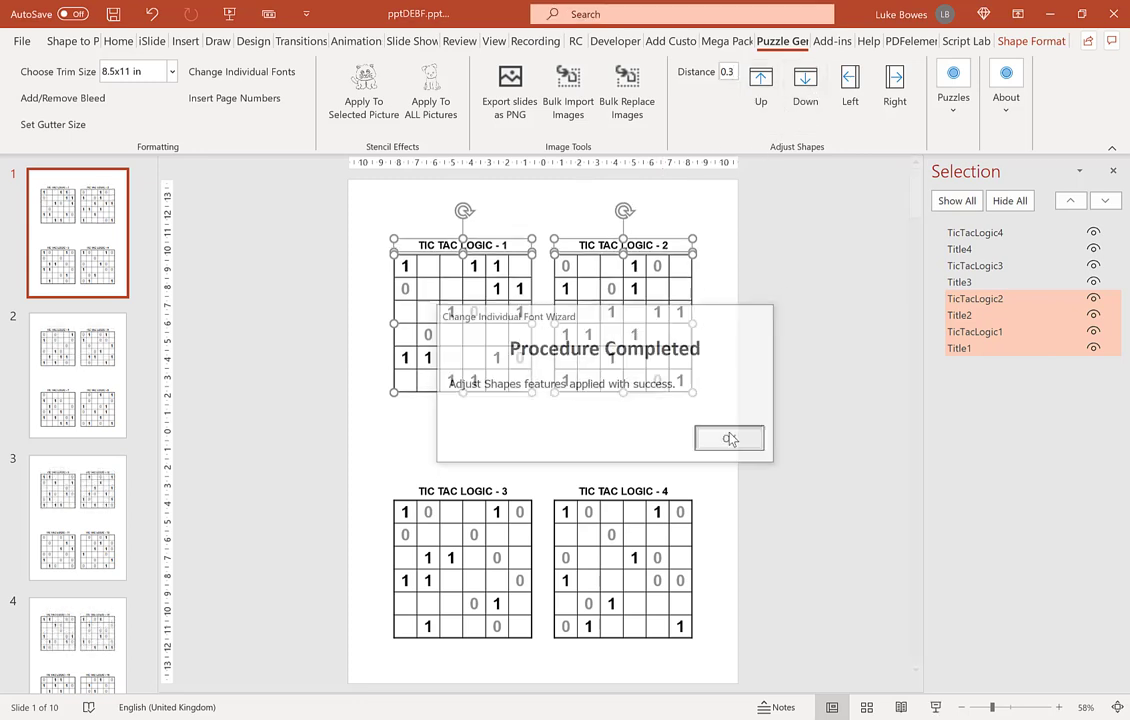
- Move puzzle grids 3–4 and their titles up by 0.3
left_click(655, 537)
left_click(476, 530, "shift")
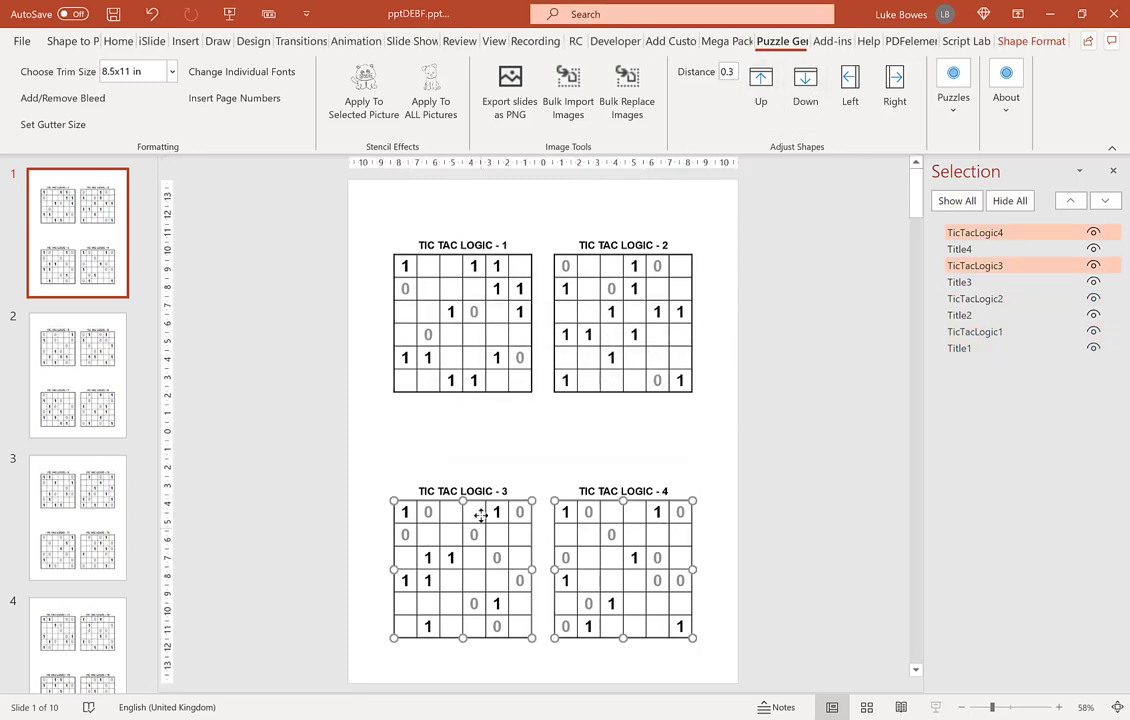
left_click(487, 491, "shift")
left_click(622, 491, "shift")
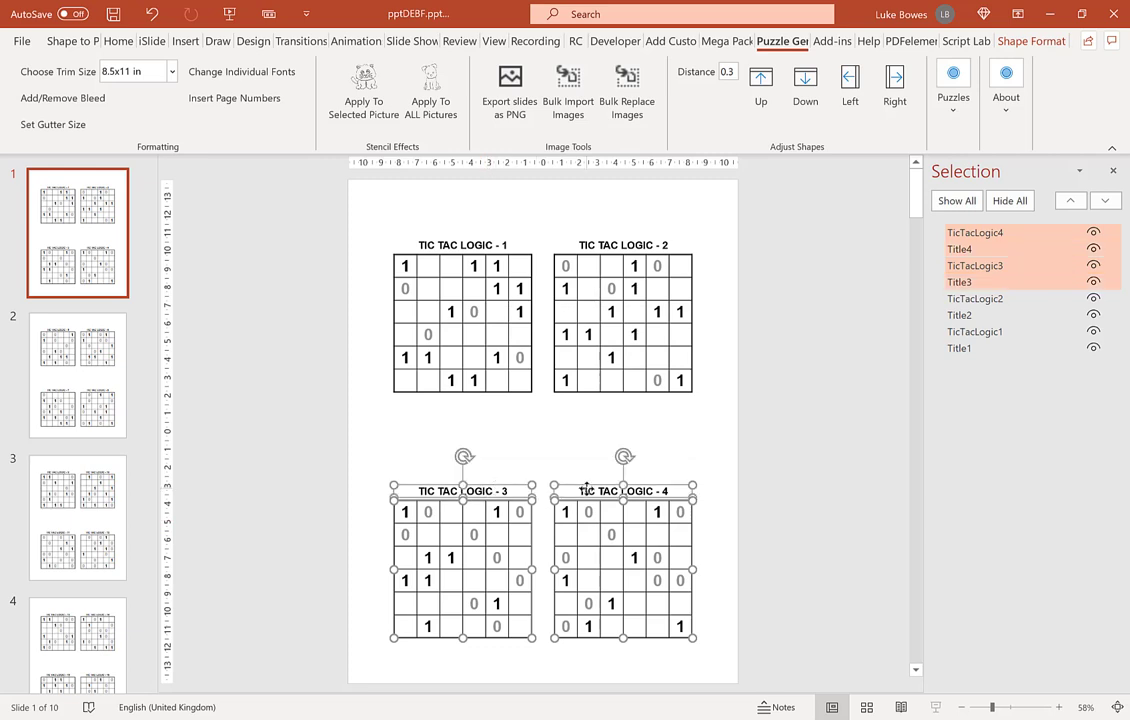
left_click(770, 97)
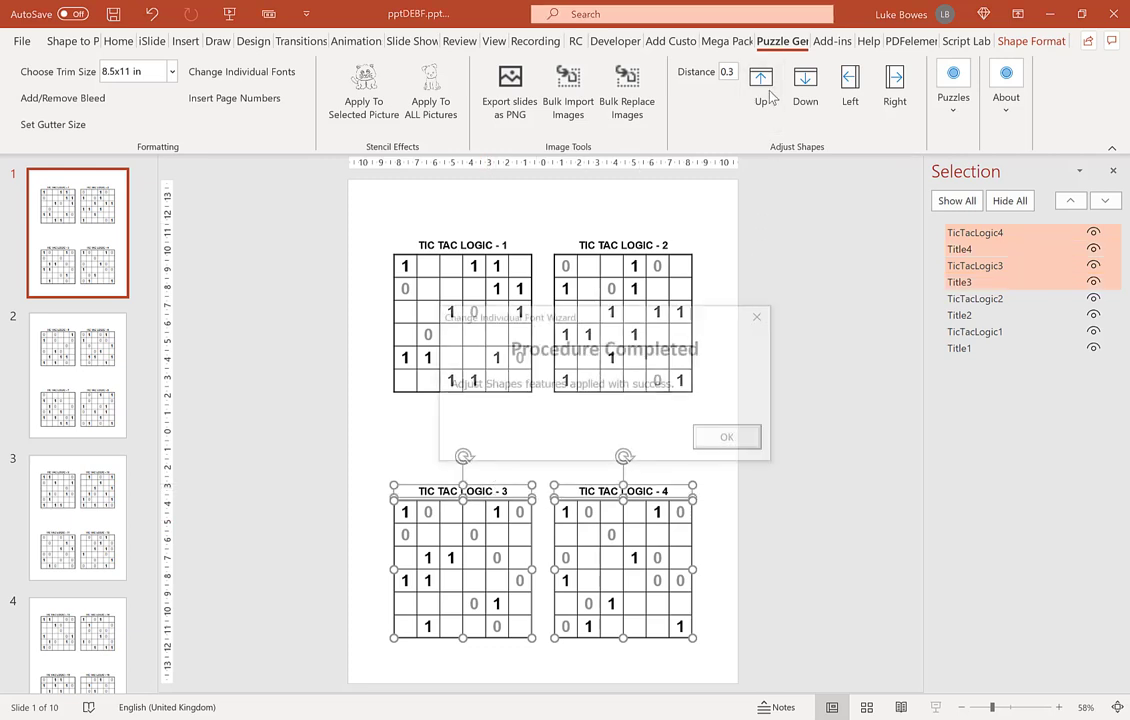
left_click(731, 441)
- Review slides 2–7, including puzzles 9–16 and solutions 5–8, then return to slide 1
left_click(80, 370)
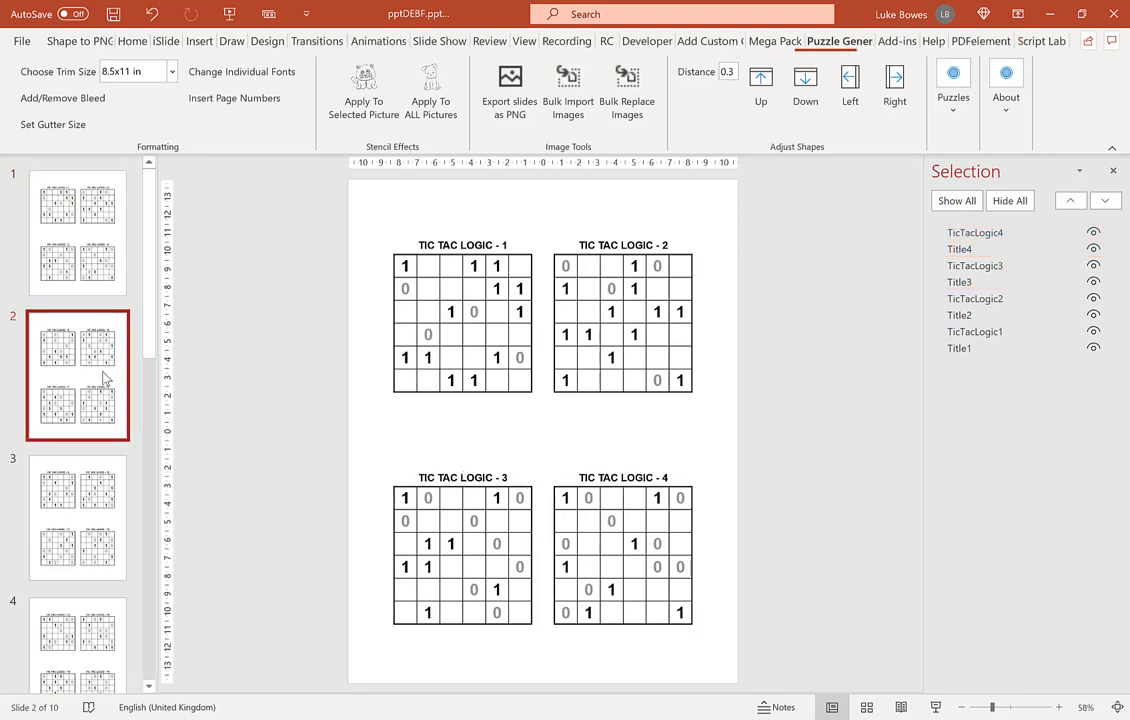
left_click(67, 513)
scroll(97, 512, "down", 3)
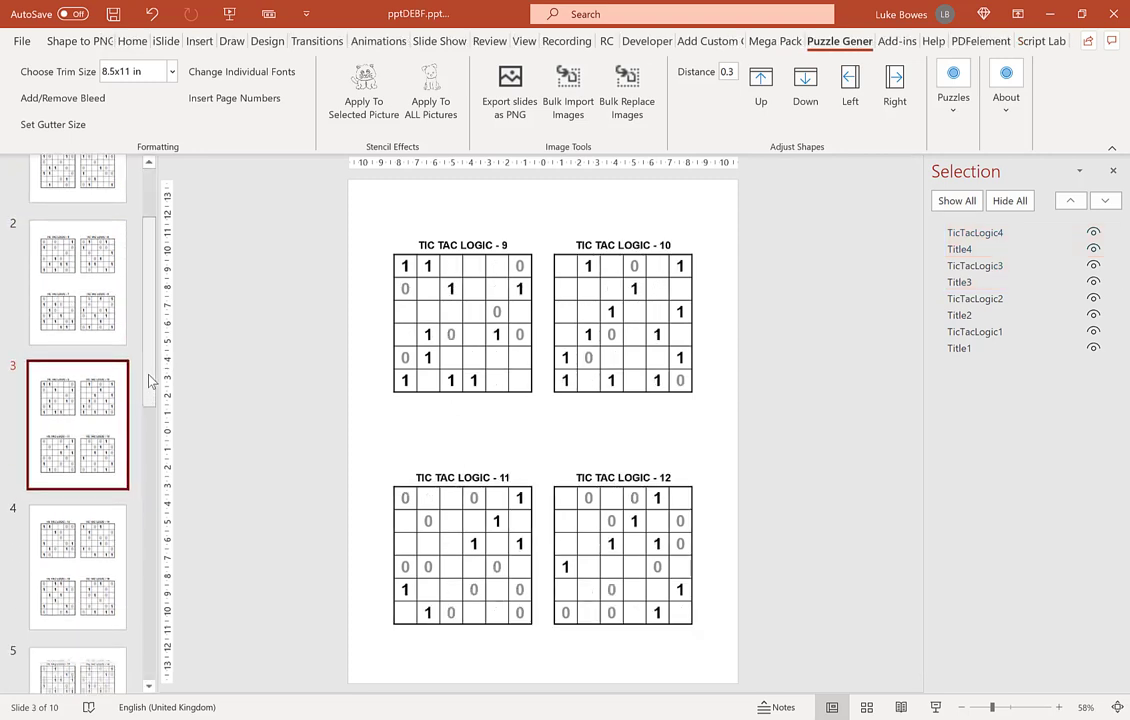
left_click(97, 512)
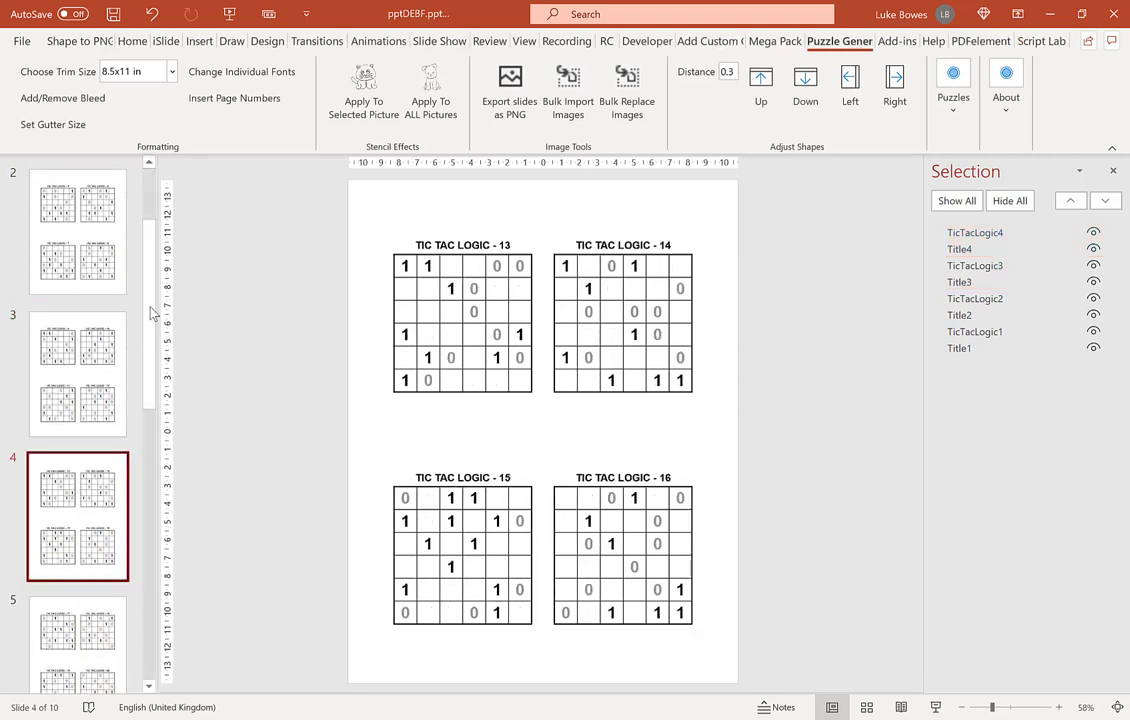
scroll(156, 380, "down", 3)
scroll(156, 380, "down", 5)
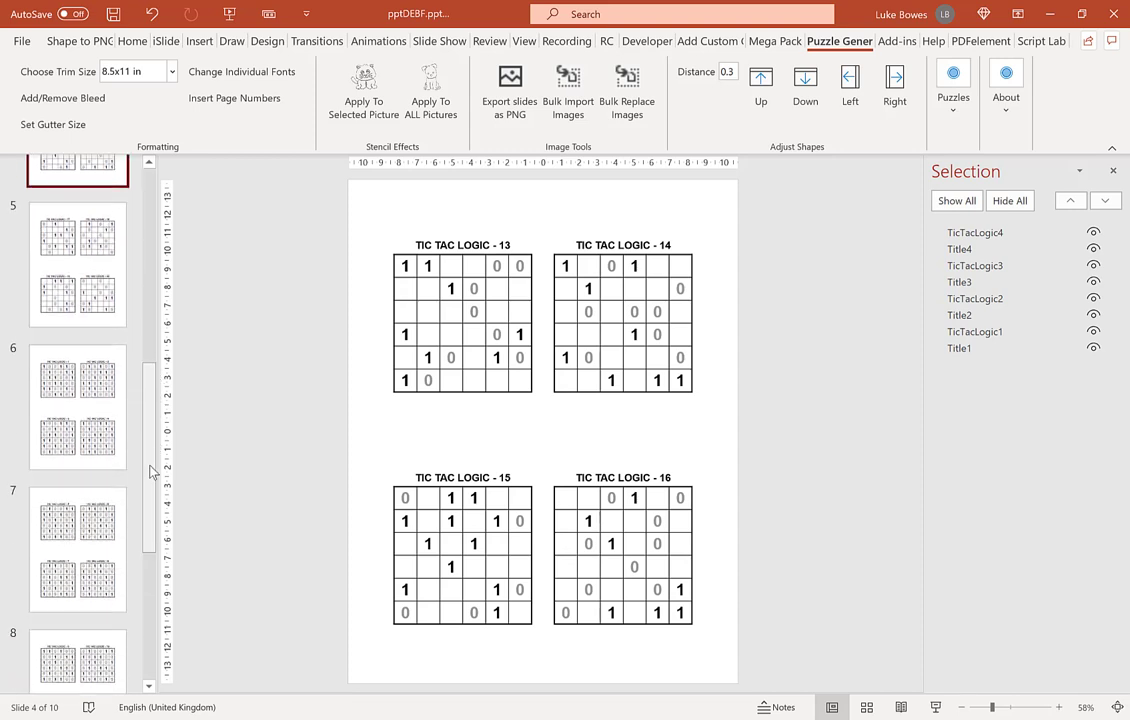
left_click(92, 315)
left_click(85, 445)
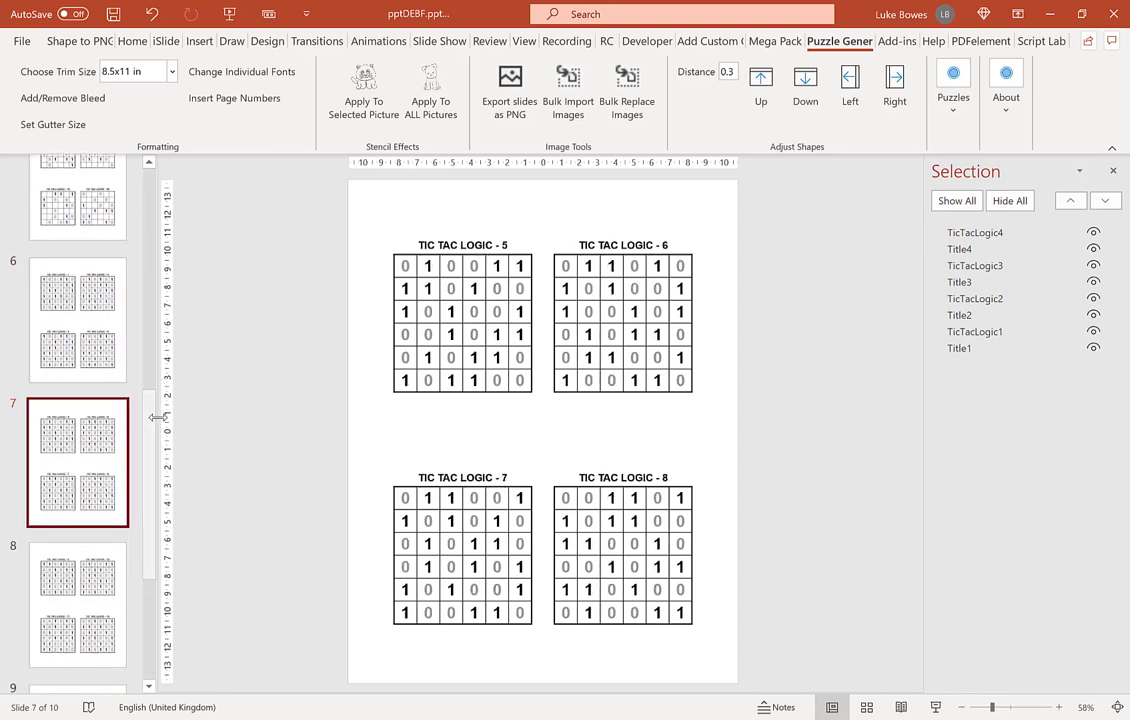
left_click_drag(151, 460, 153, 568)
left_click_drag(143, 483, 135, 186)
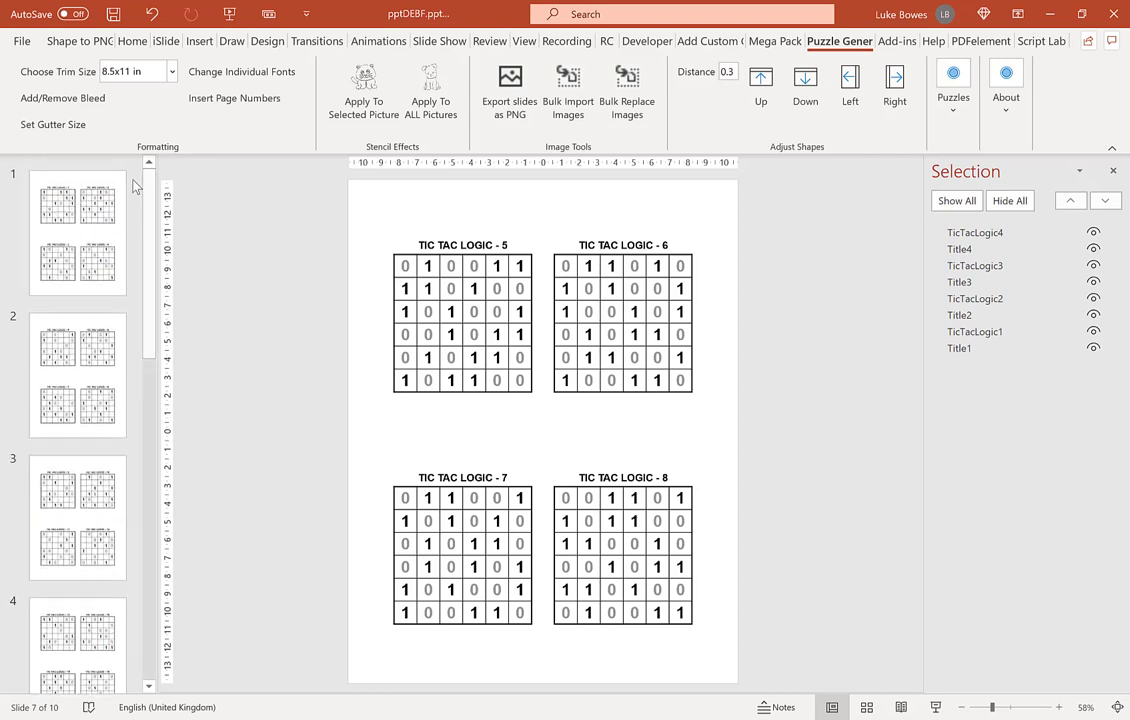
left_click(86, 212)
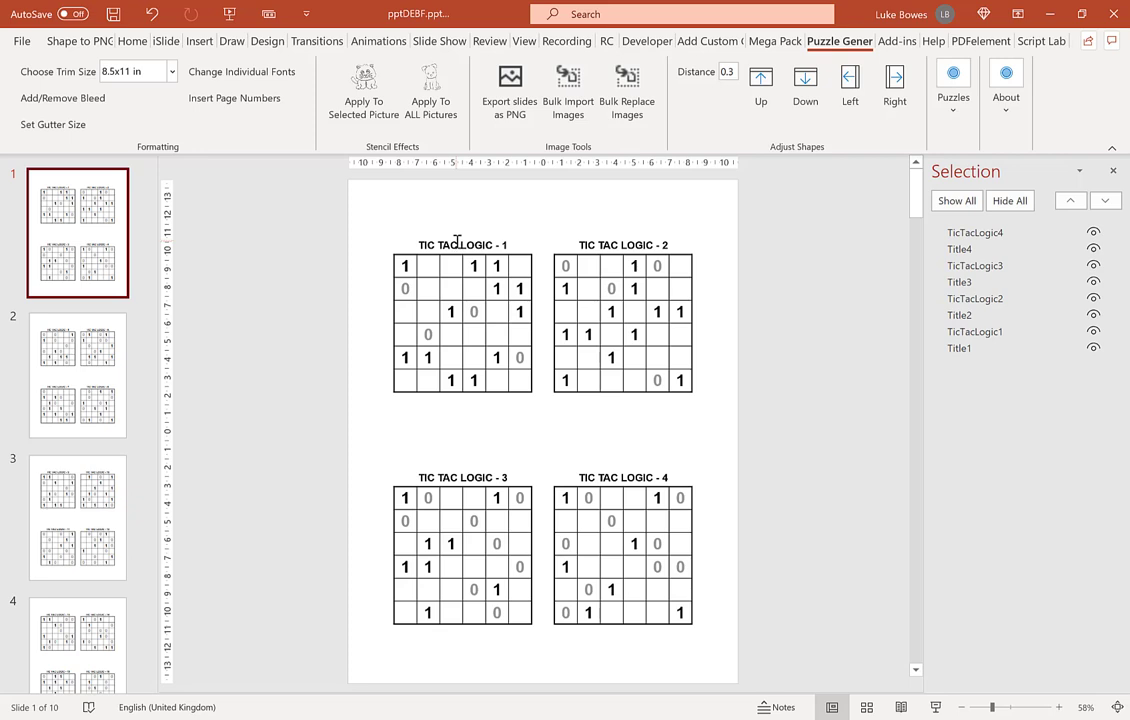
- Give the four TIC TAC LOGIC titles a 24-pt black font
left_click(457, 243)
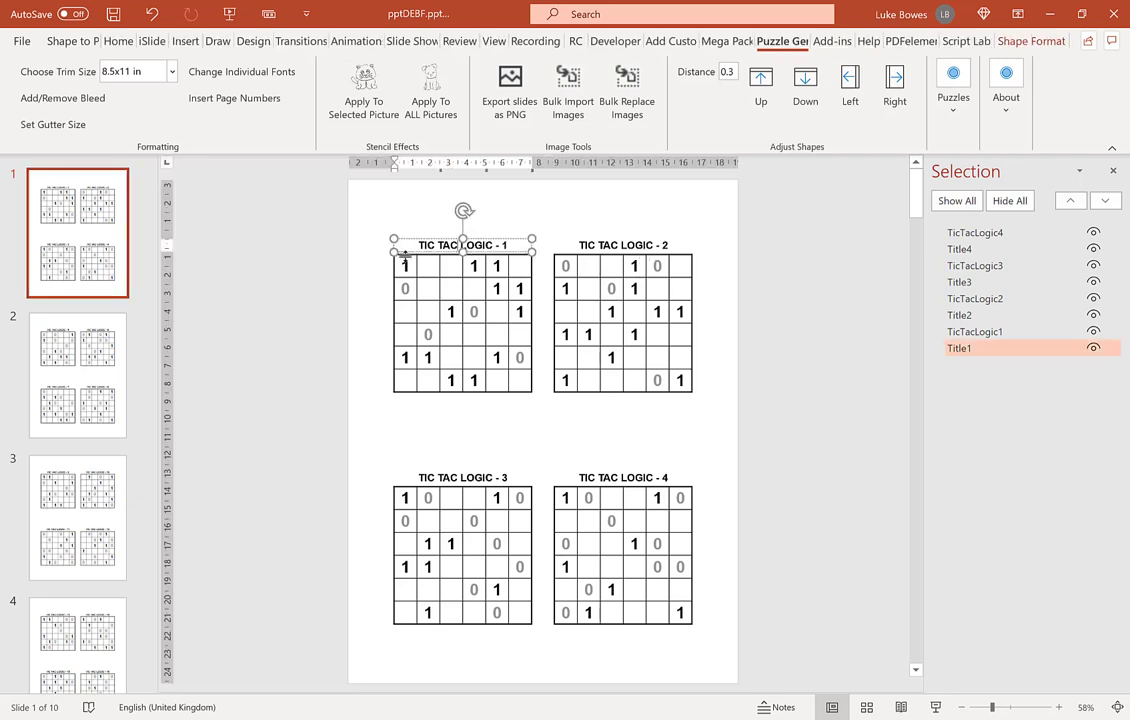
left_click(645, 244)
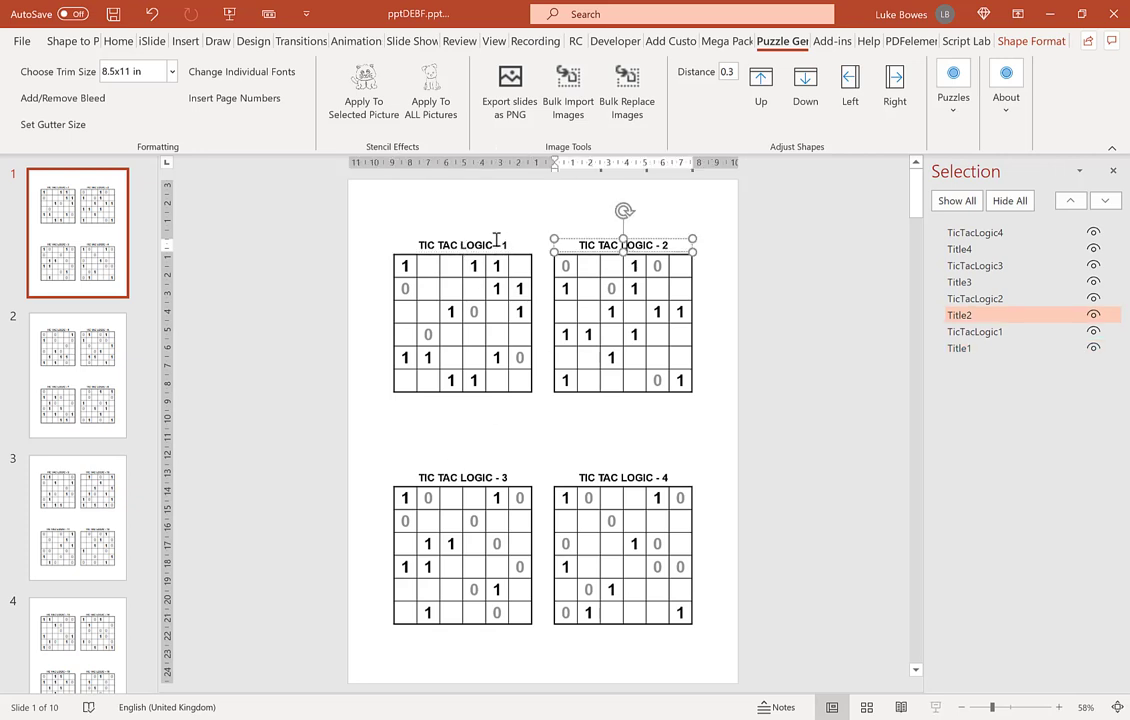
left_click(450, 244, "shift")
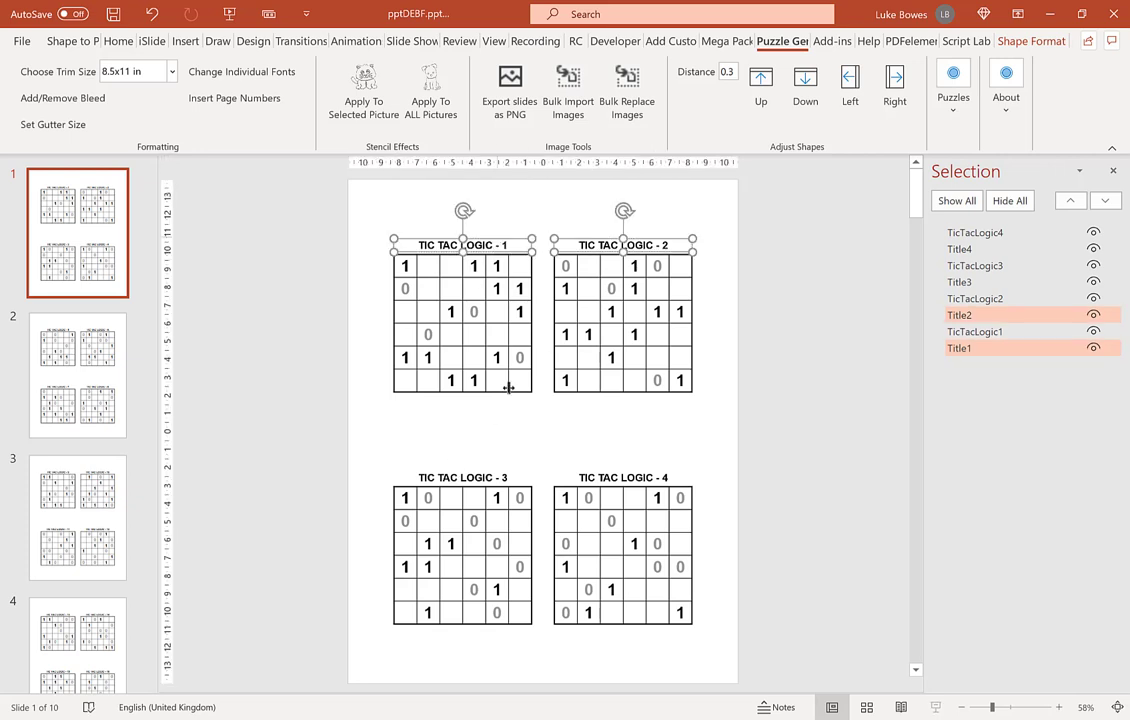
left_click(490, 476, "shift")
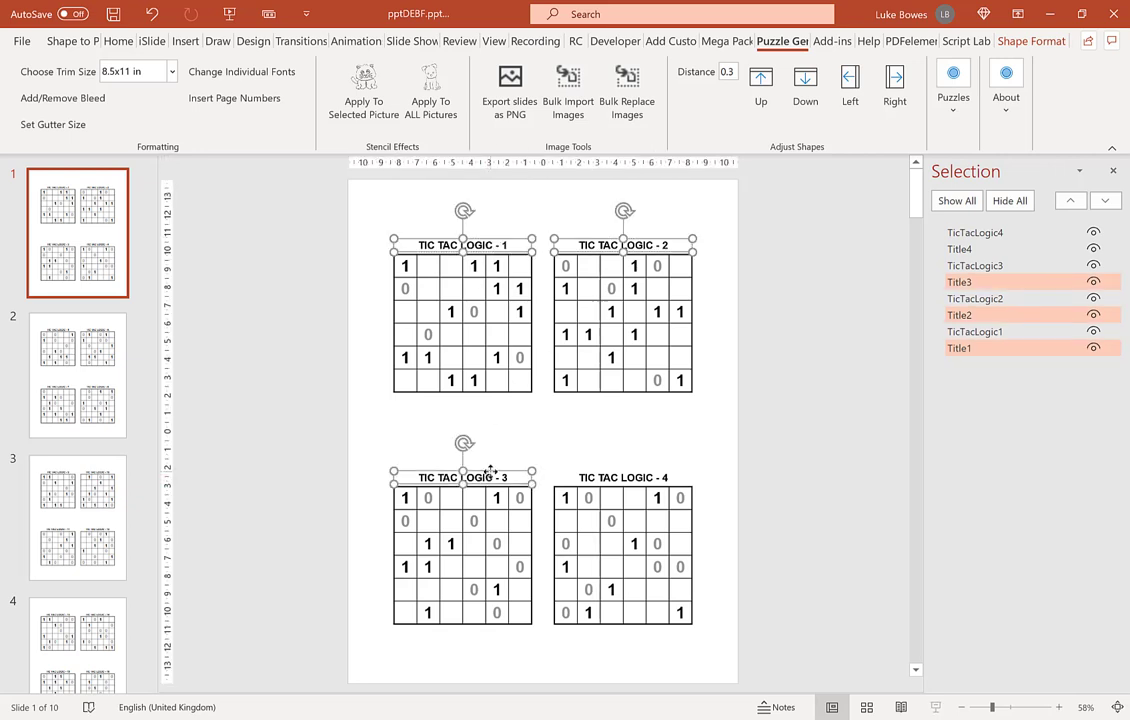
left_click(619, 476, "shift")
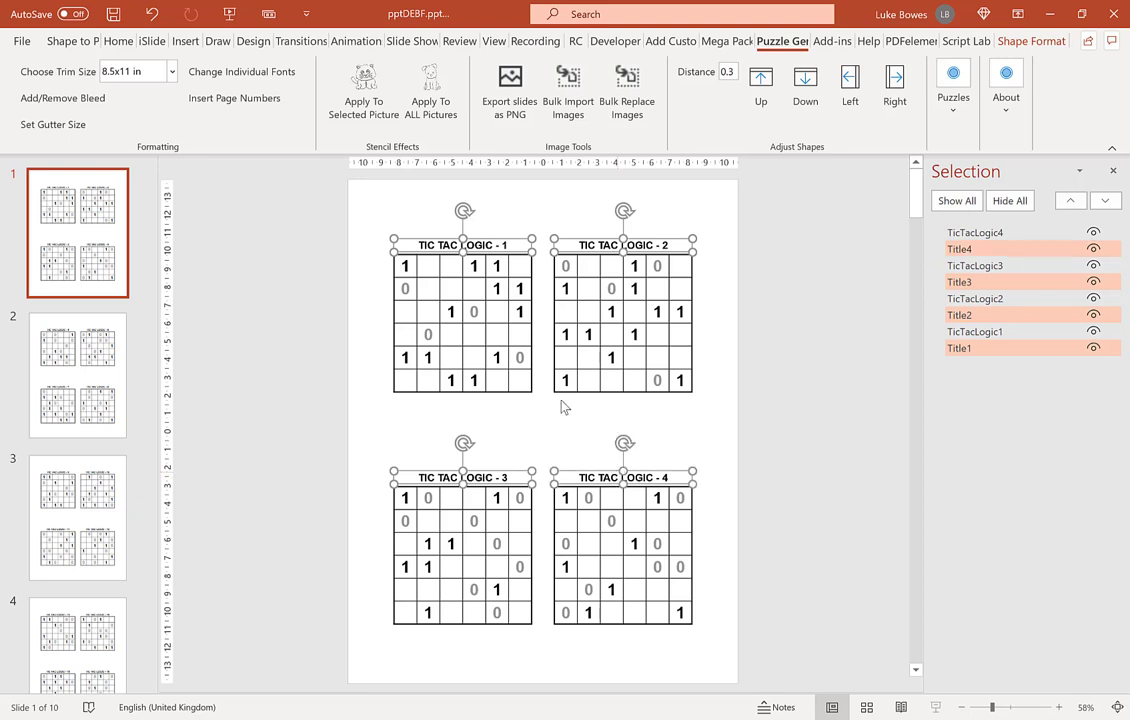
left_click(262, 74)
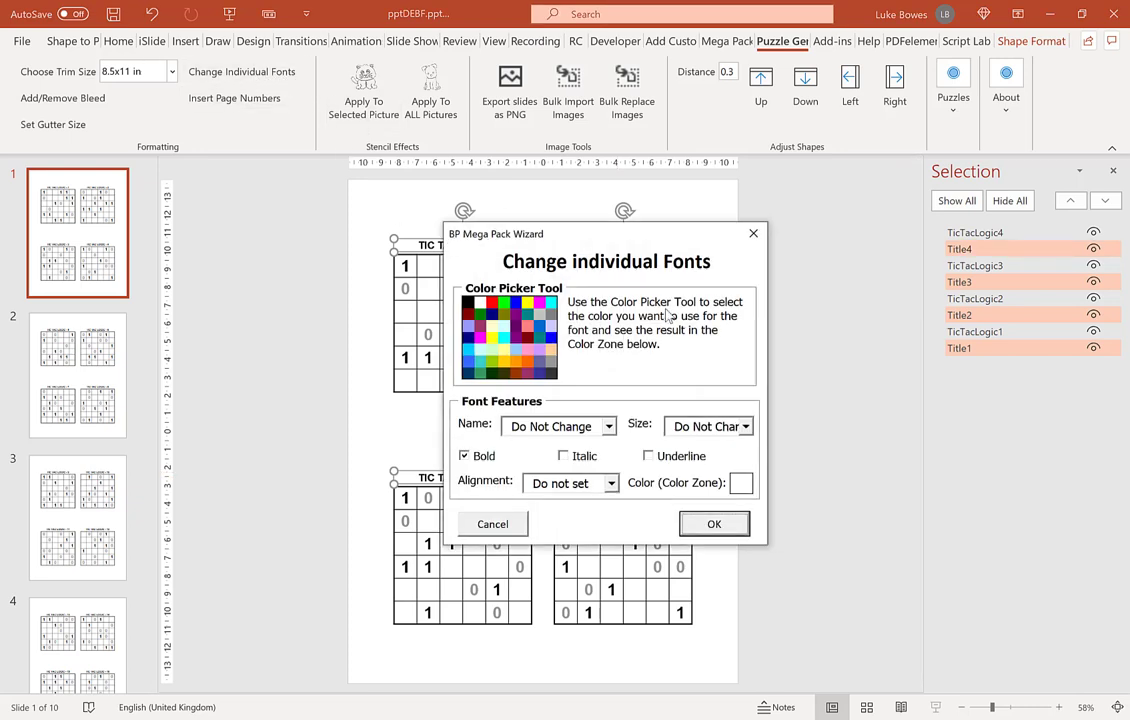
left_click(745, 426)
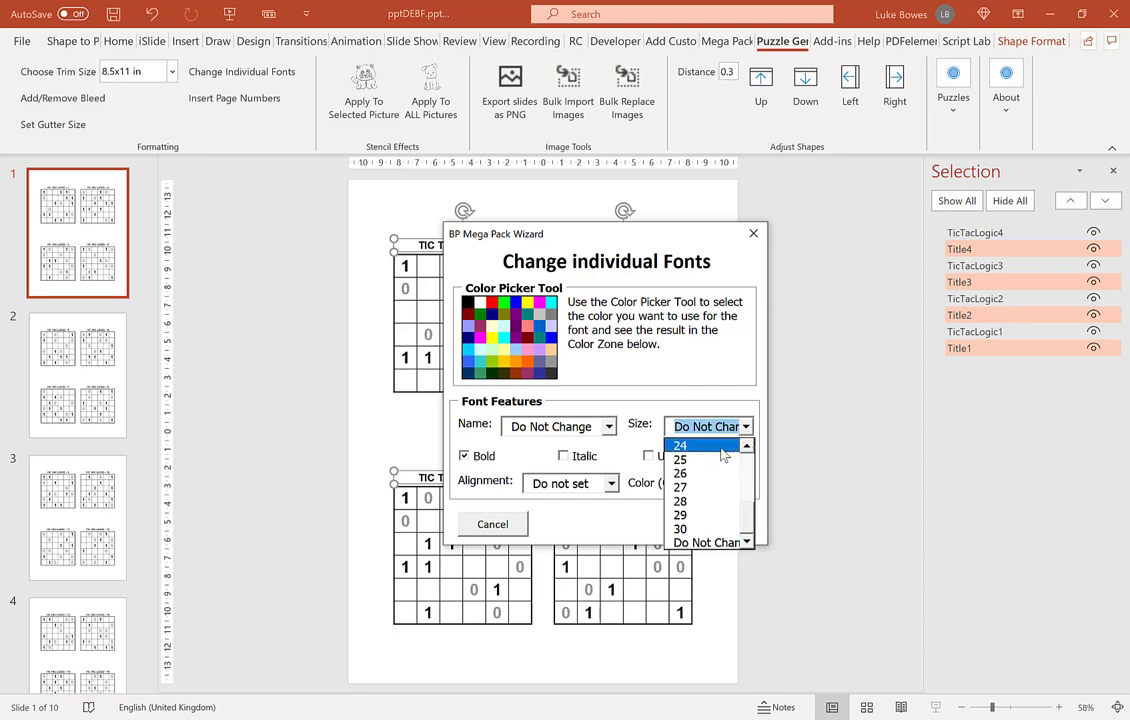
left_click(724, 446)
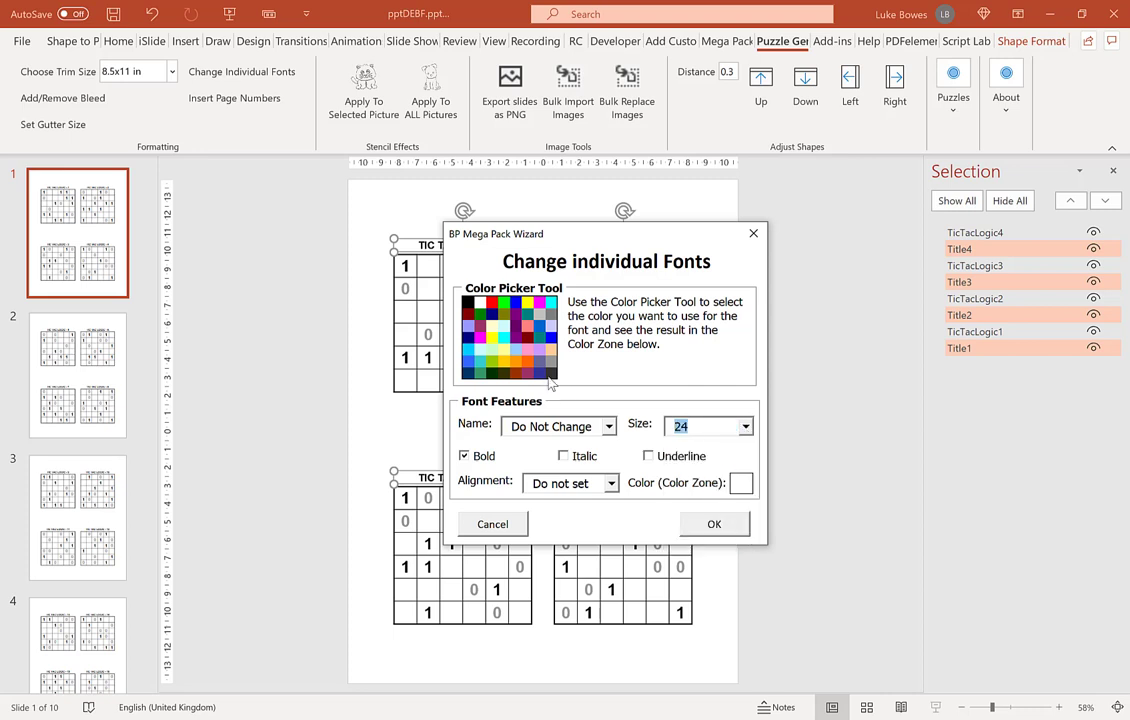
left_click(467, 303)
left_click(712, 521)
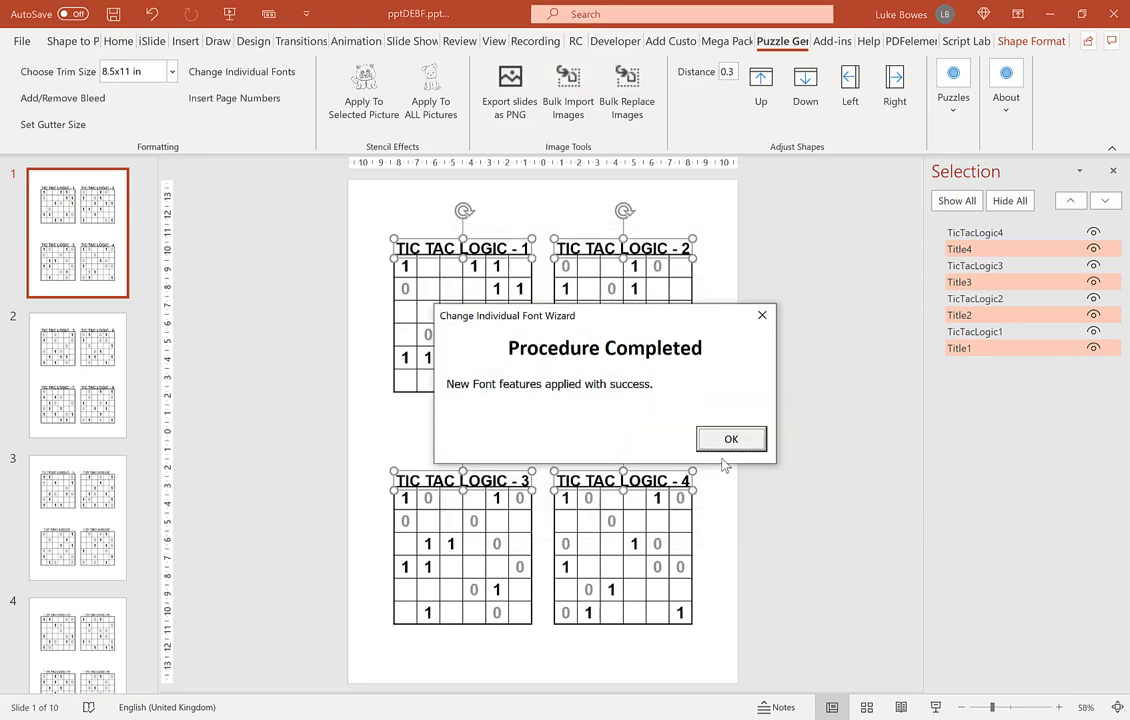
left_click(728, 439)
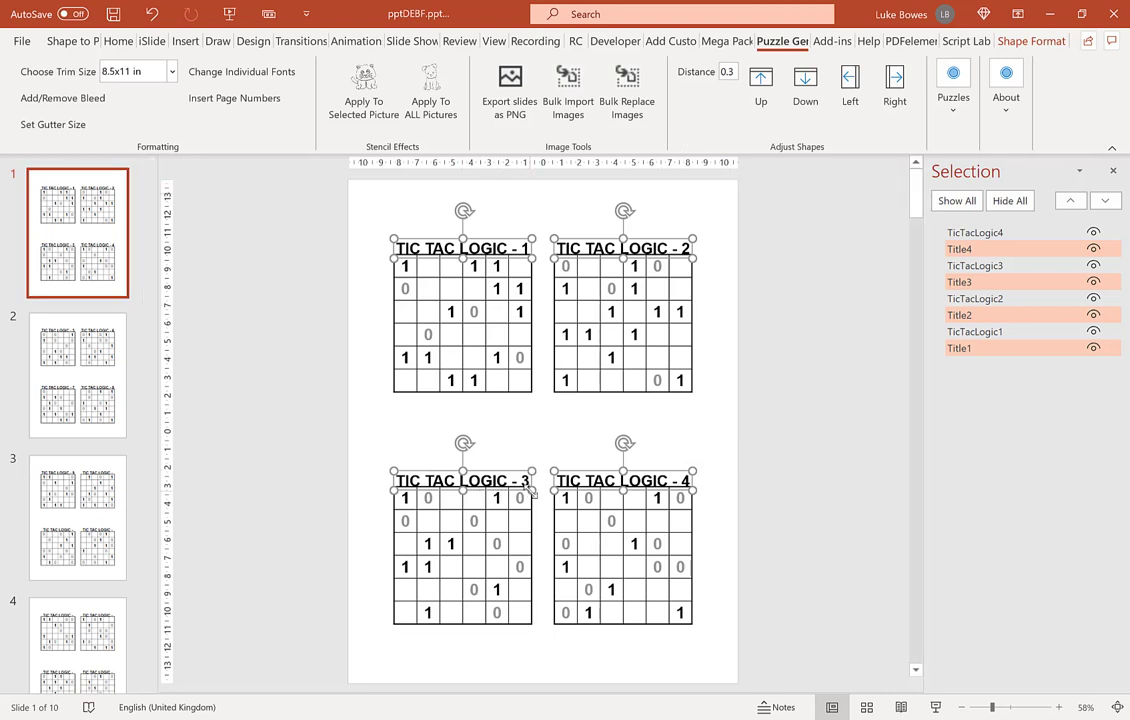
- Nudge the four titles up by 0.1 and deselect them
left_click(736, 71)
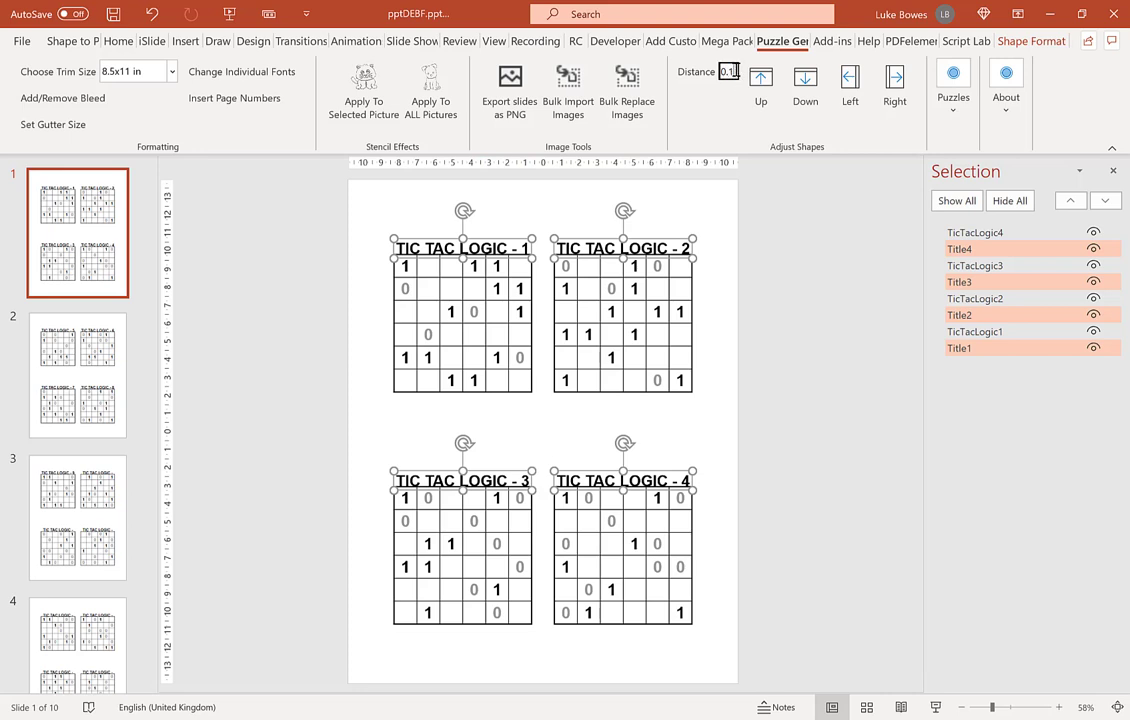
left_click(761, 80)
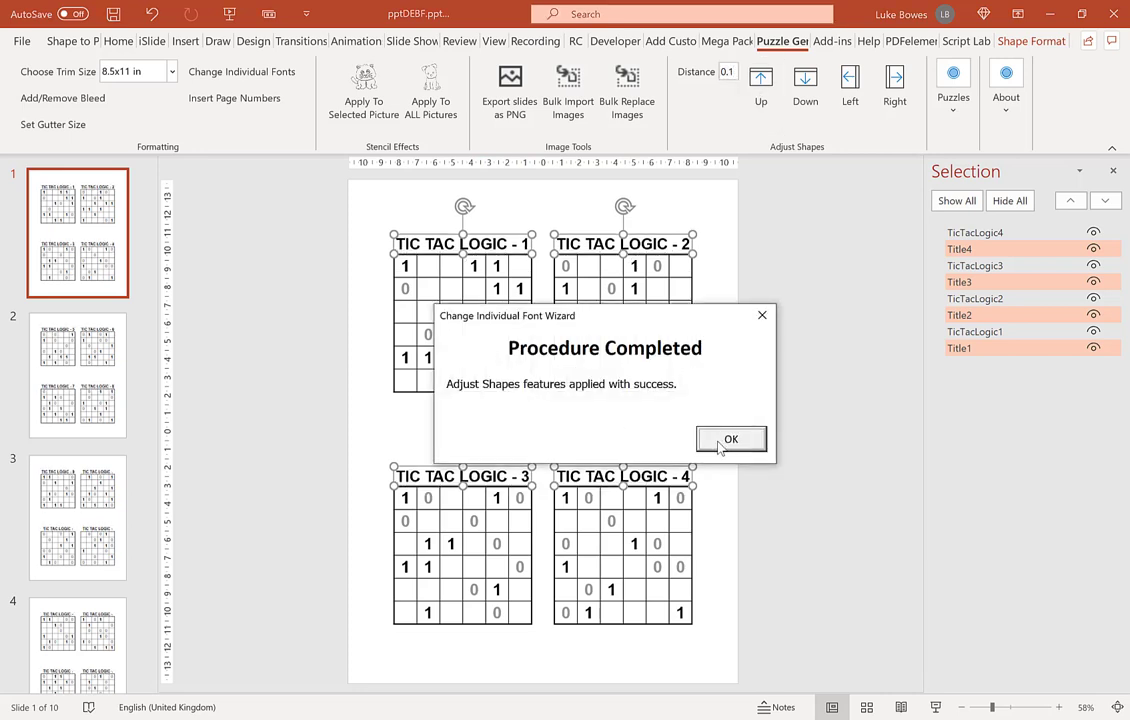
left_click(721, 446)
left_click(853, 396)
scroll(113, 289, "down", 2)
scroll(113, 289, "down", 10)
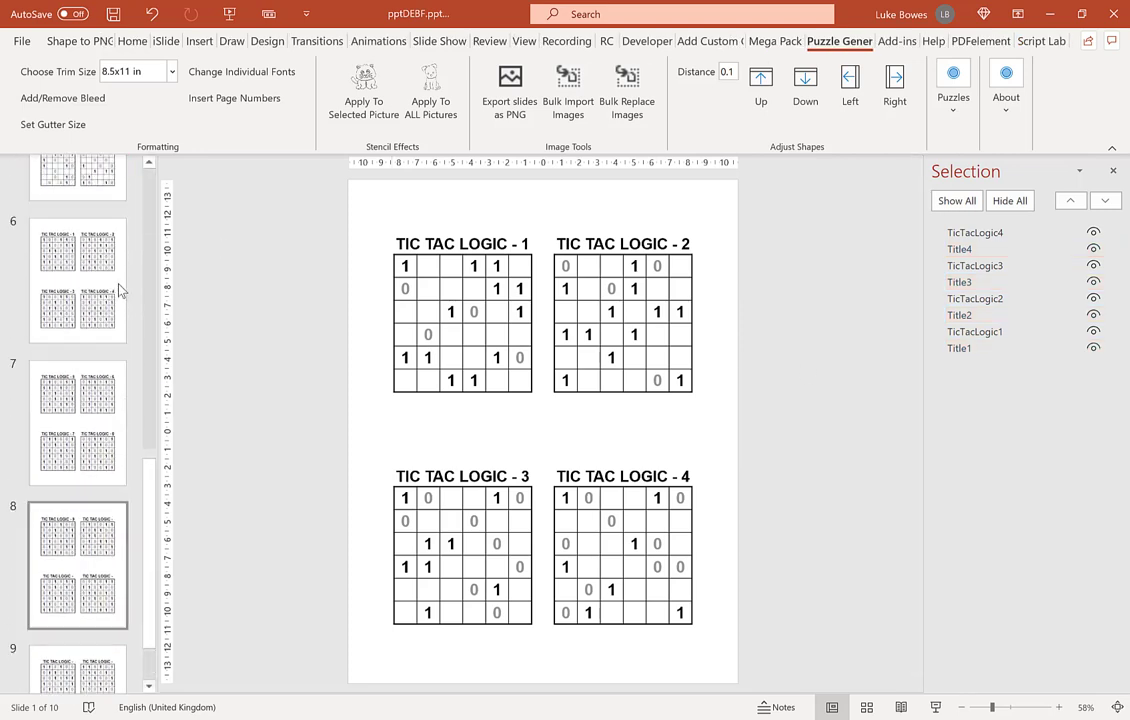
- Delete all ten slides from the deck
scroll(116, 291, "up", 4)
scroll(119, 290, "up", 8)
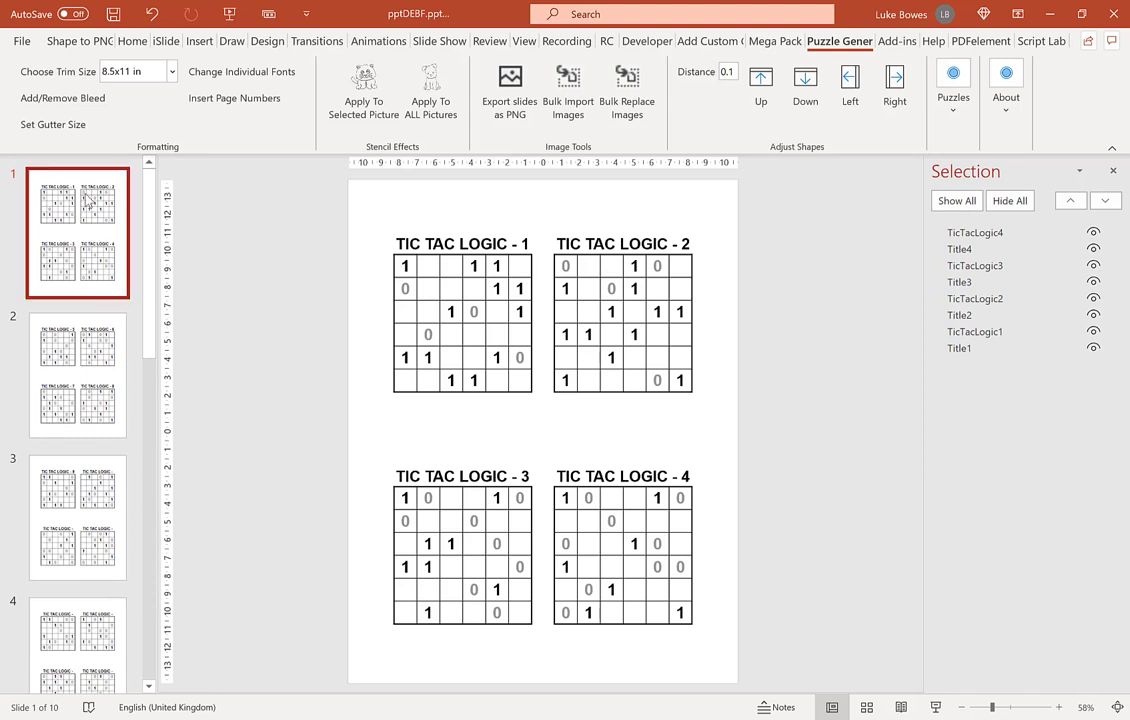
scroll(88, 205, "down", 10)
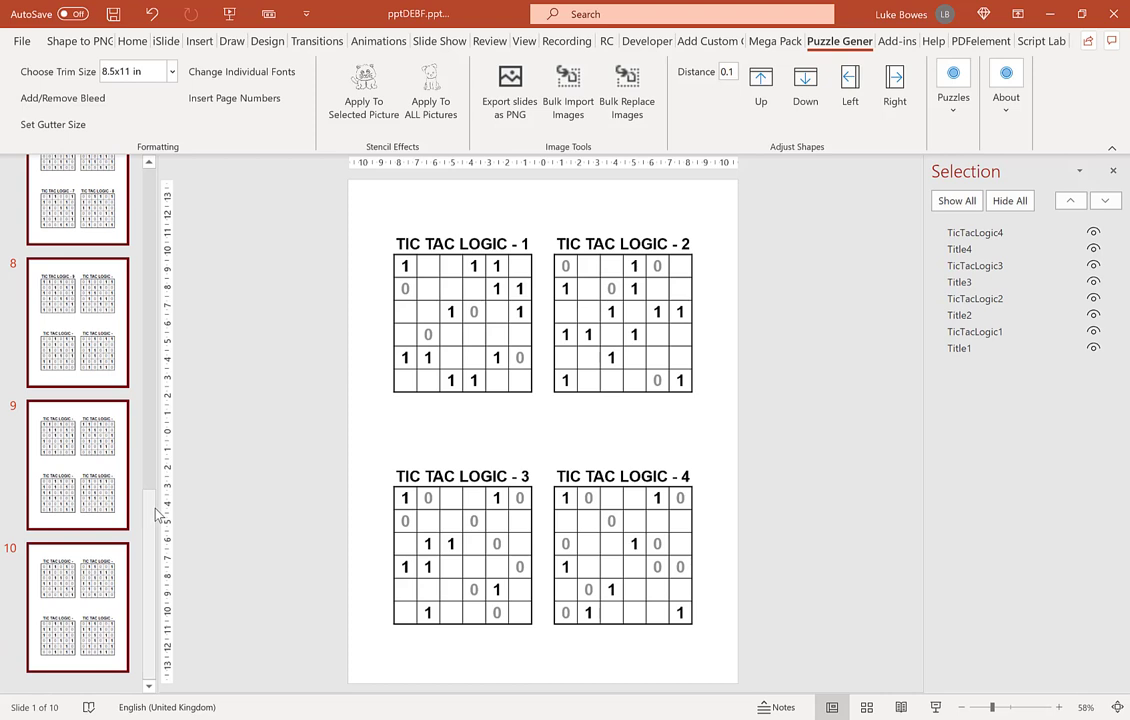
key("Delete")
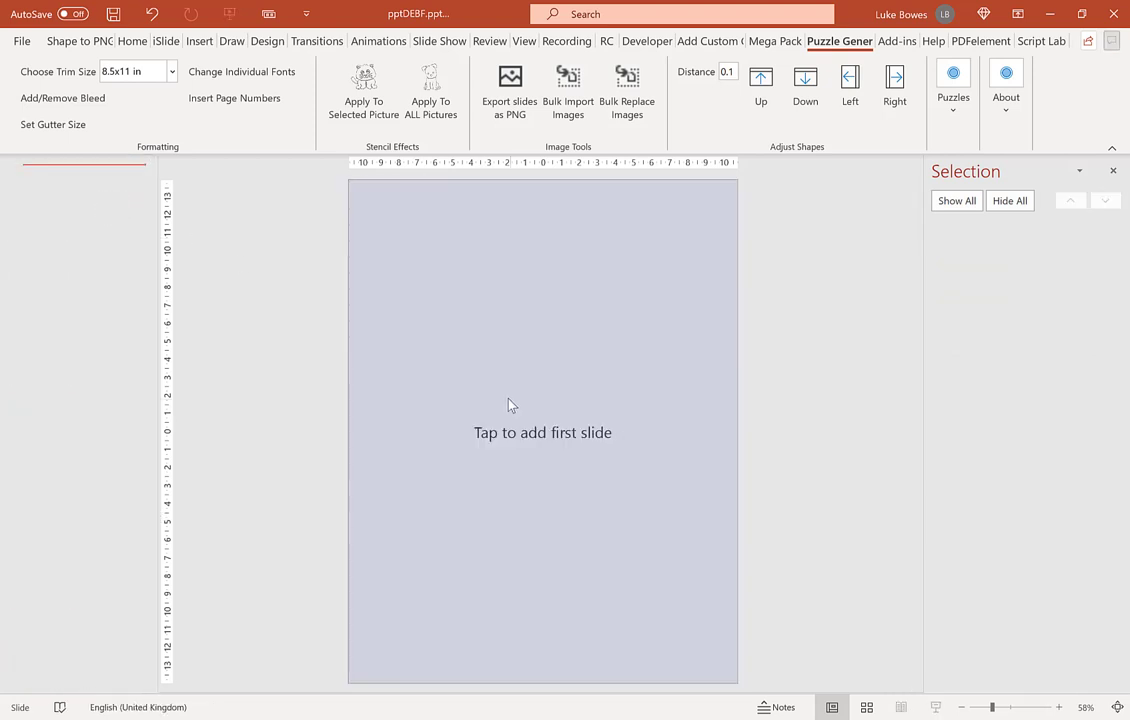
- Add a new slide and remove its title and subtitle placeholders
left_click(508, 404)
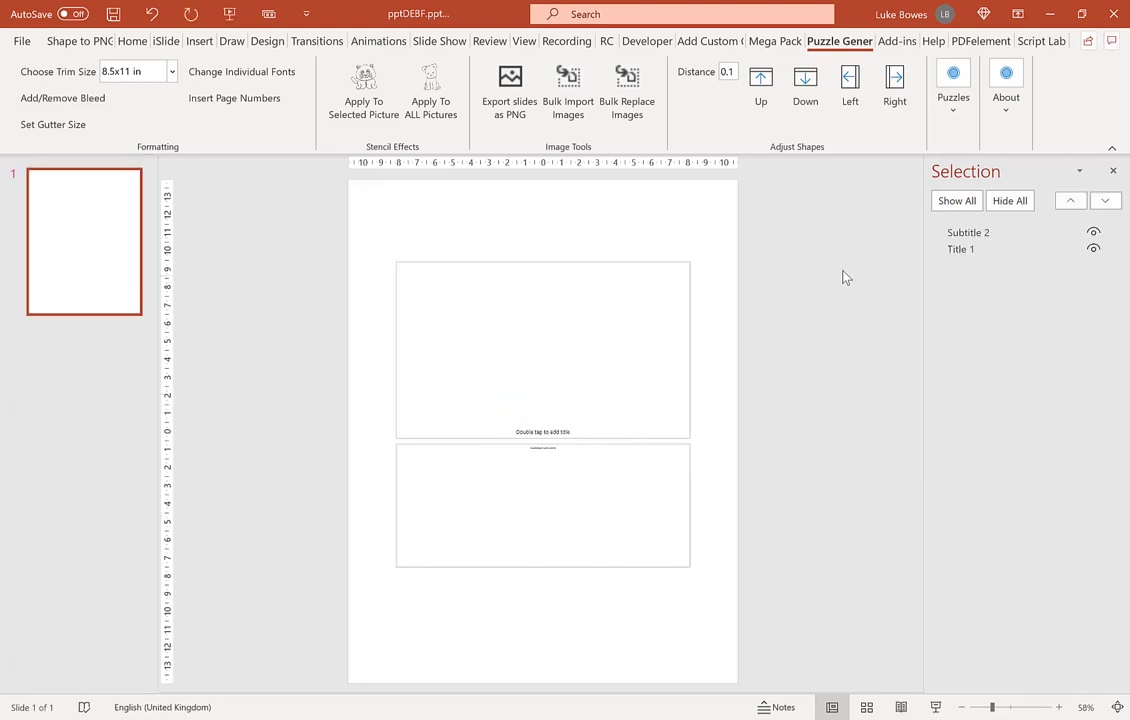
left_click(574, 262)
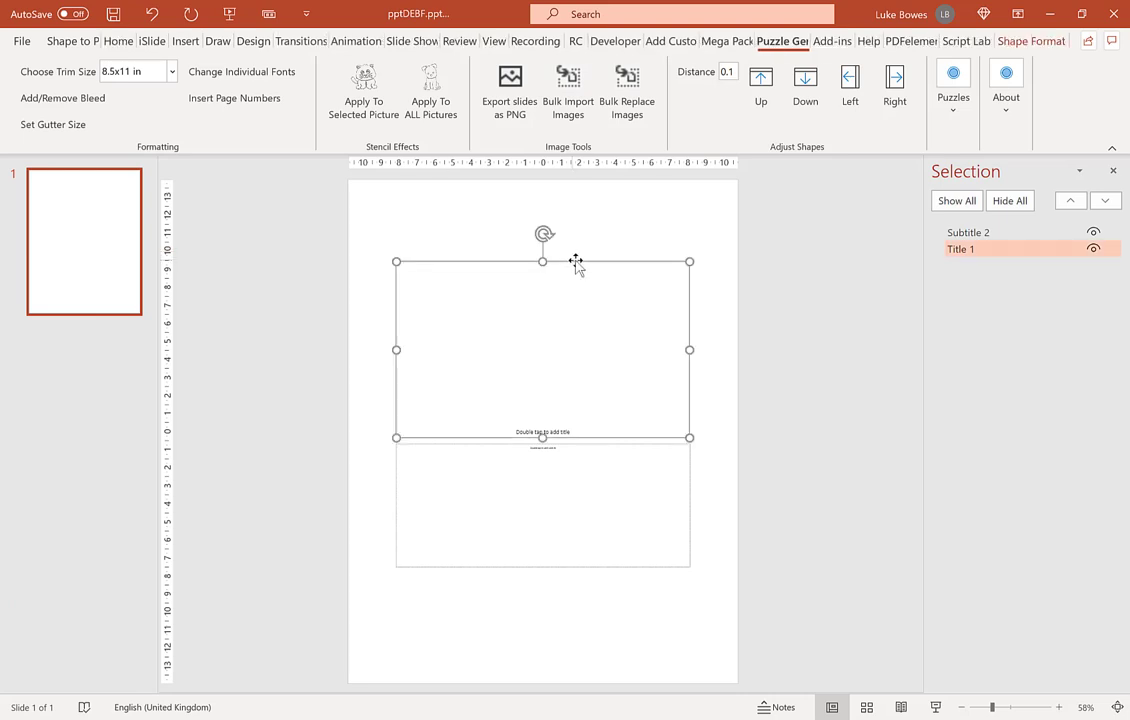
key("Delete")
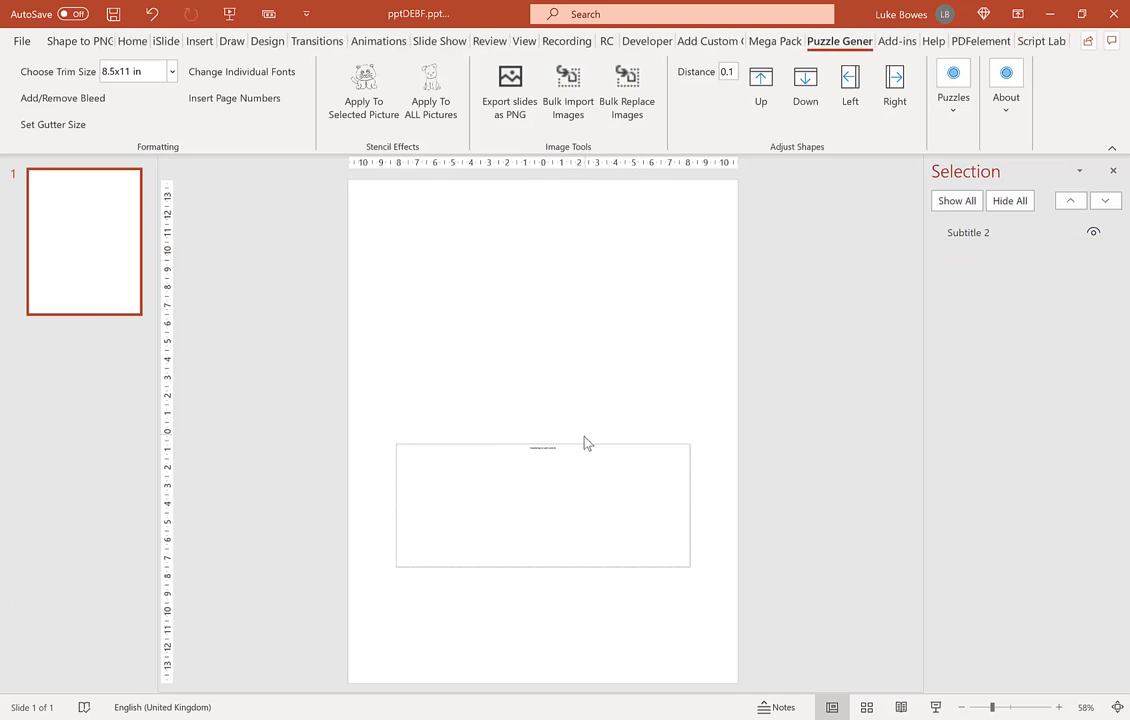
left_click(582, 440)
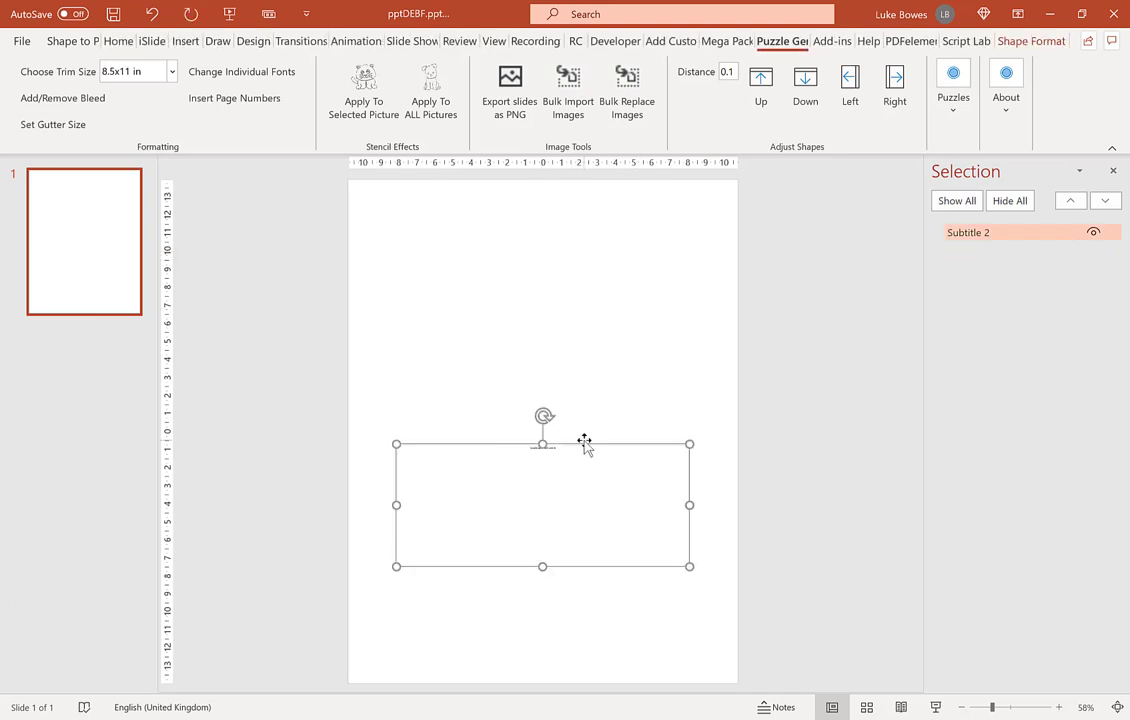
key("Delete")
left_click(950, 110)
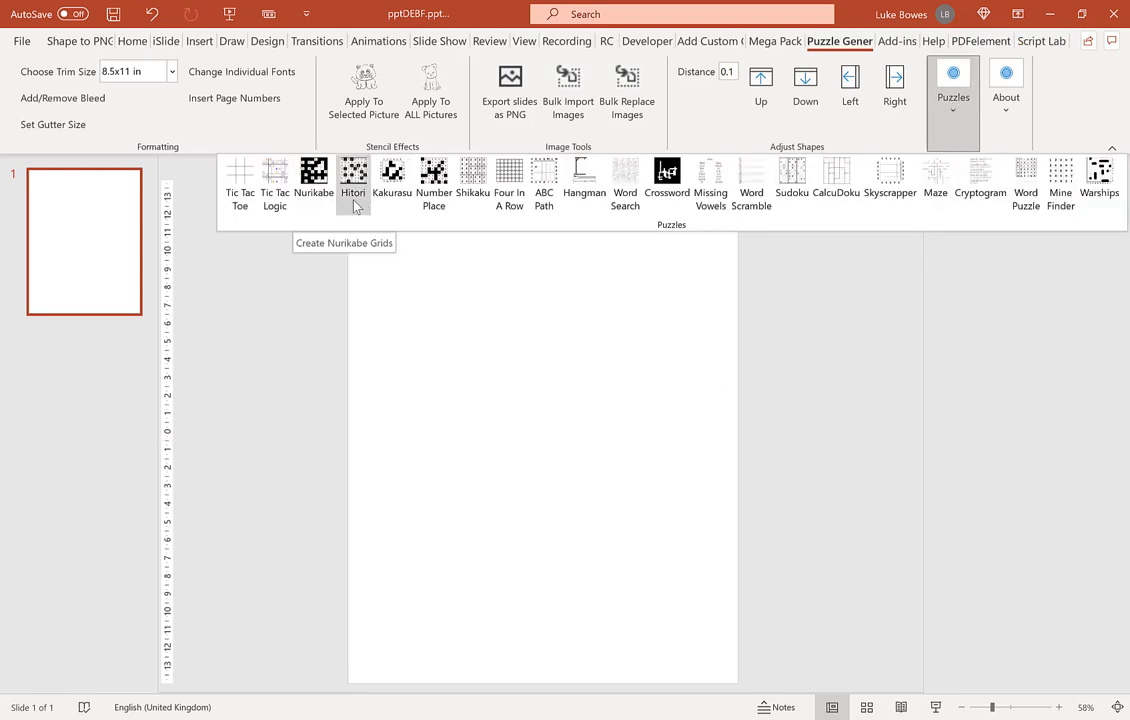
left_click(276, 197)
left_click(689, 517)
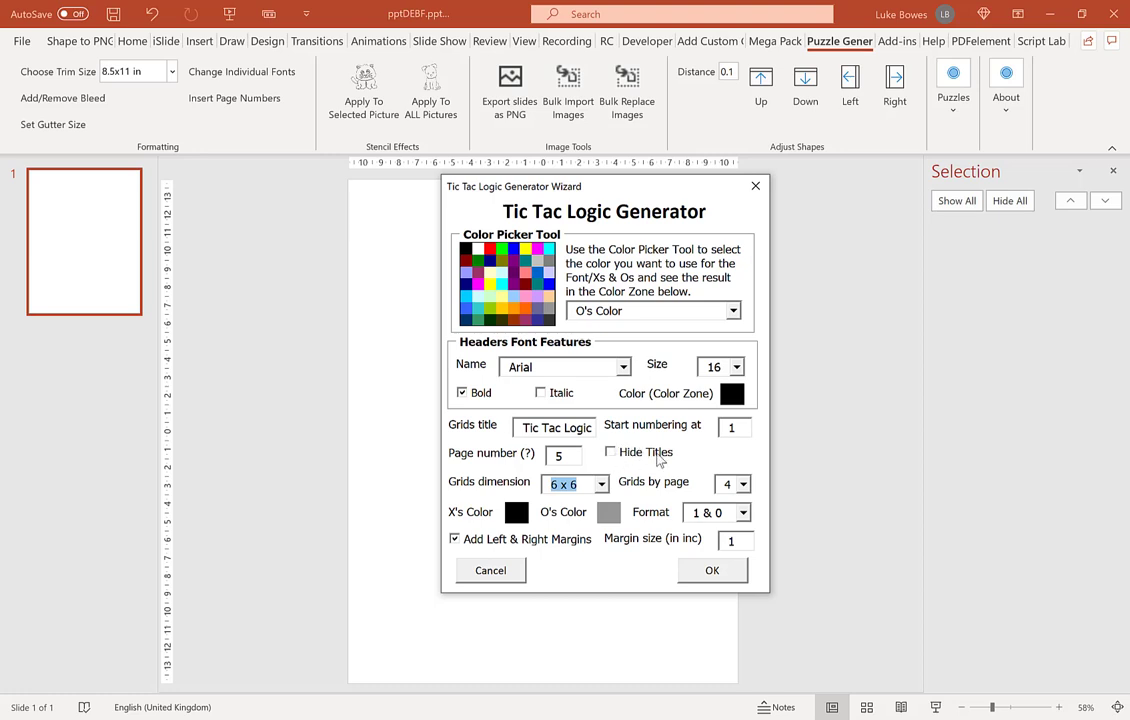
left_click(727, 486)
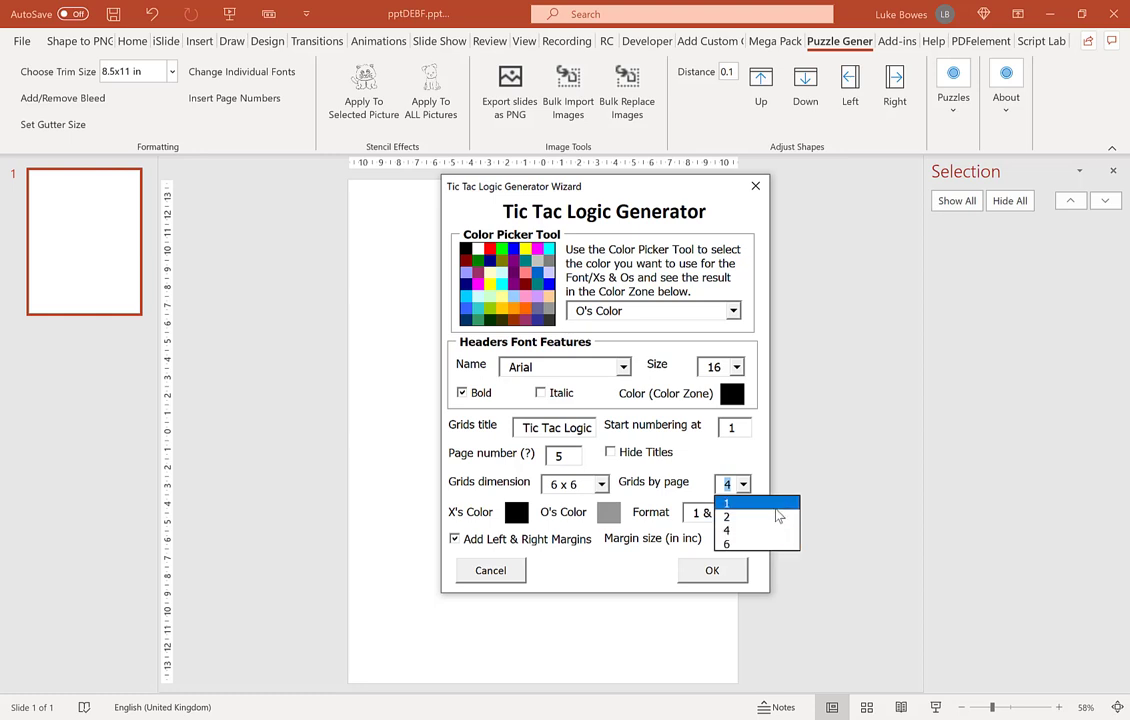
left_click(578, 488)
left_click(578, 557)
left_click(744, 484)
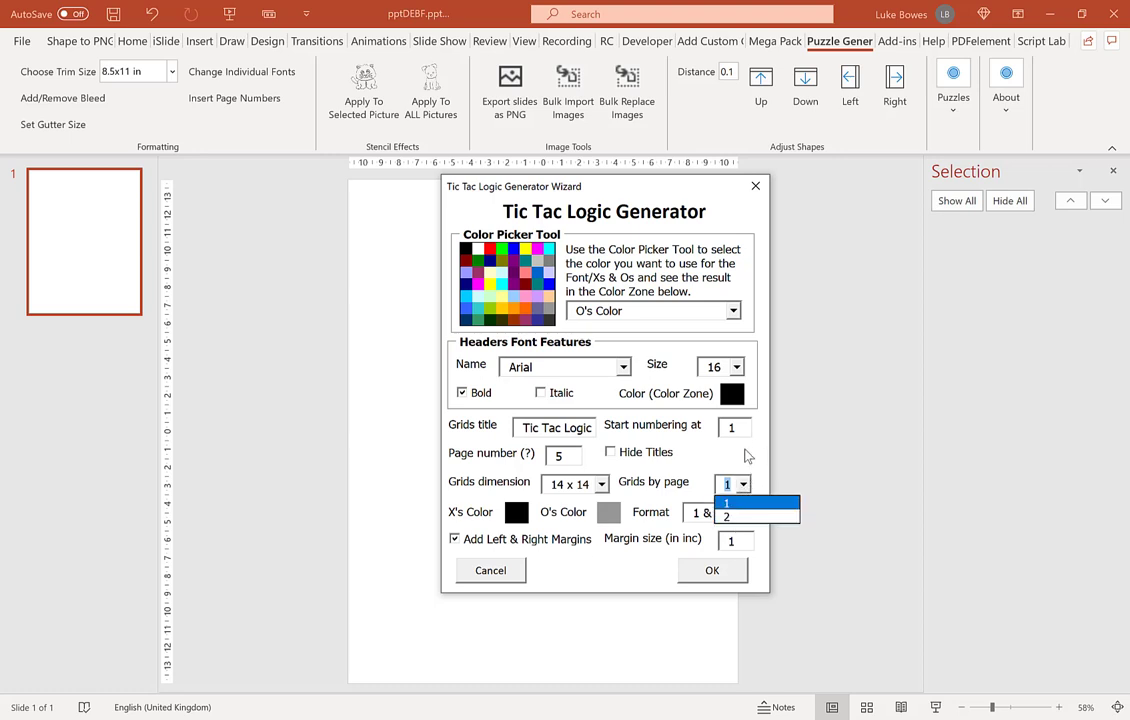
left_click(746, 456)
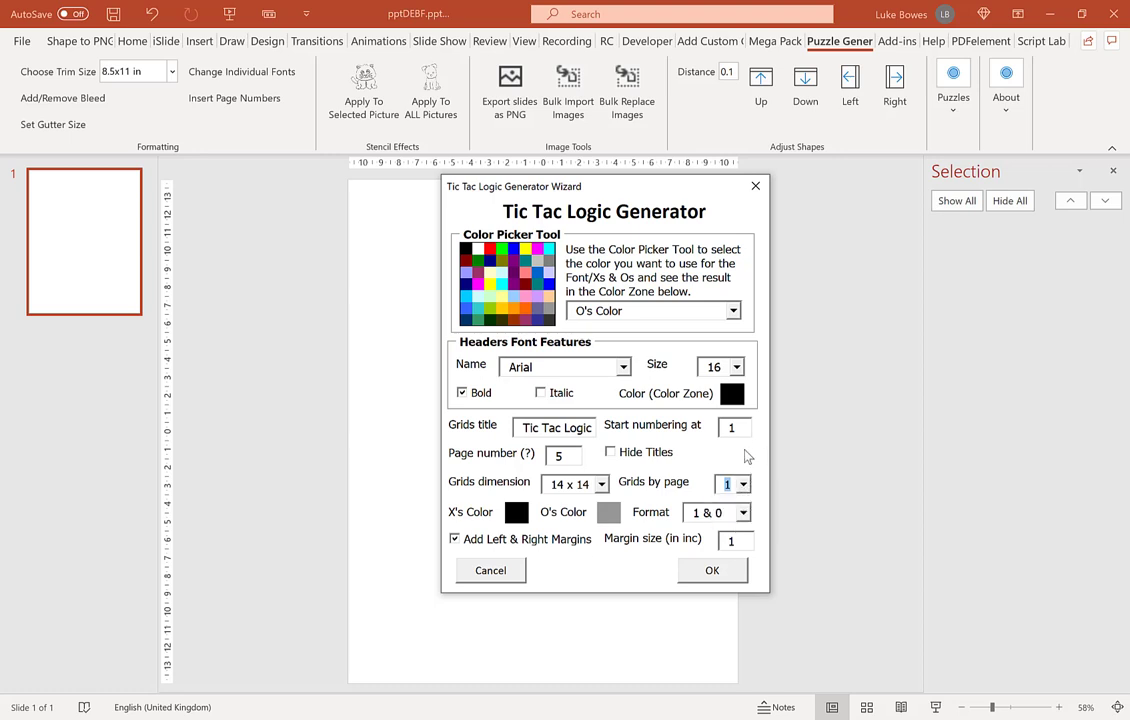
- Cancel the open generator and set the trim size to 8.5x8.5 in square
left_click(489, 572)
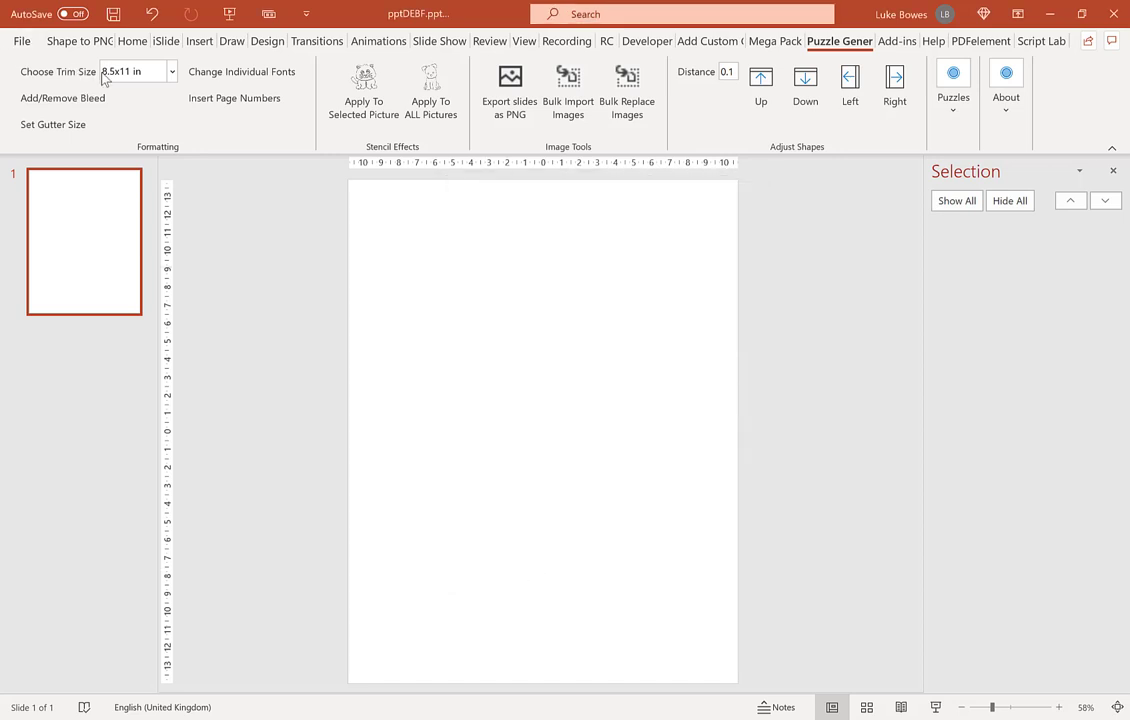
left_click(155, 76)
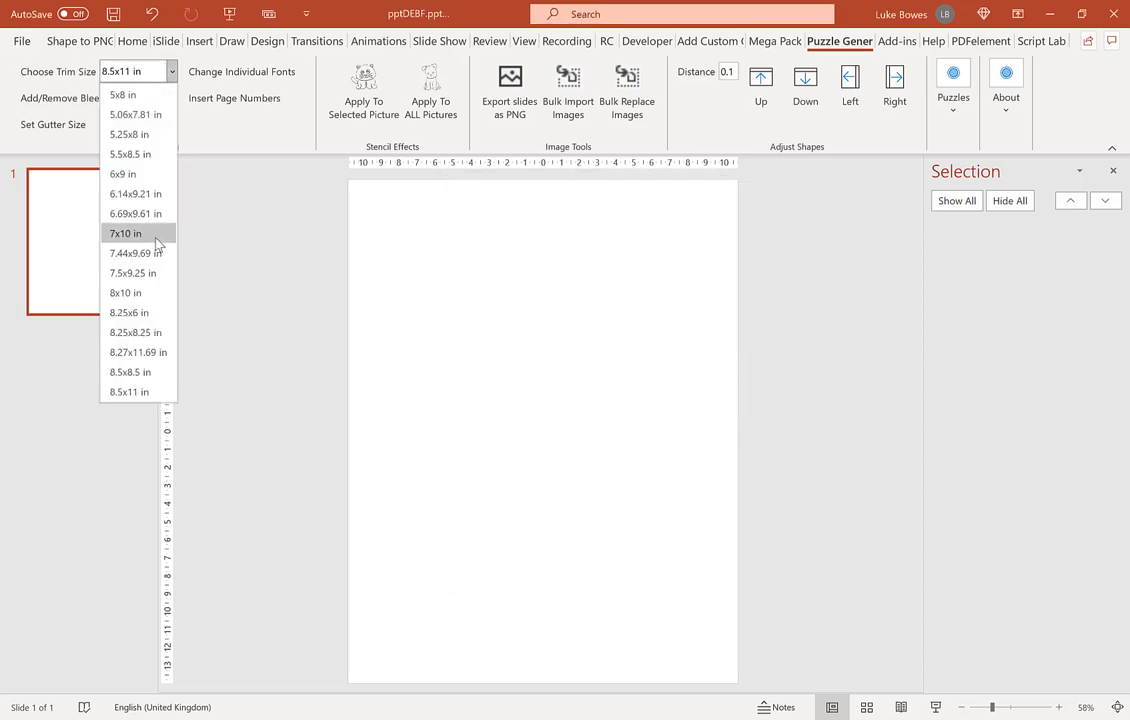
left_click(140, 372)
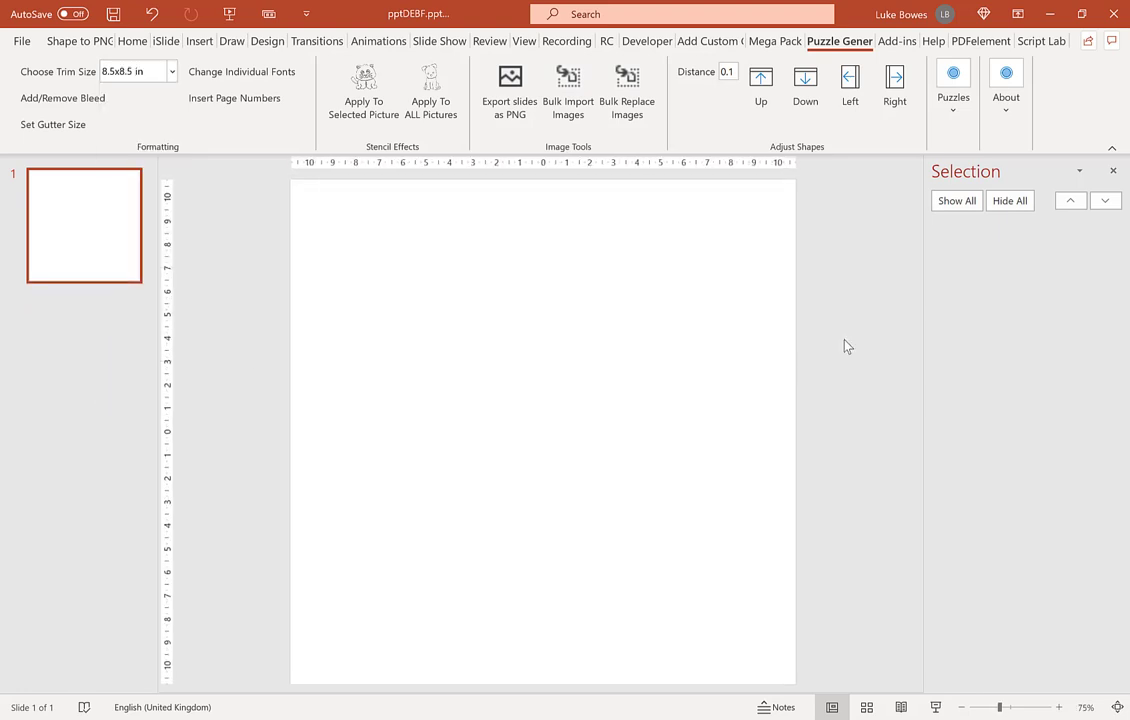
- Generate 20 pages of 14 x 14 Tic Tac Logic grids with titles hidden and no margins
left_click(956, 108)
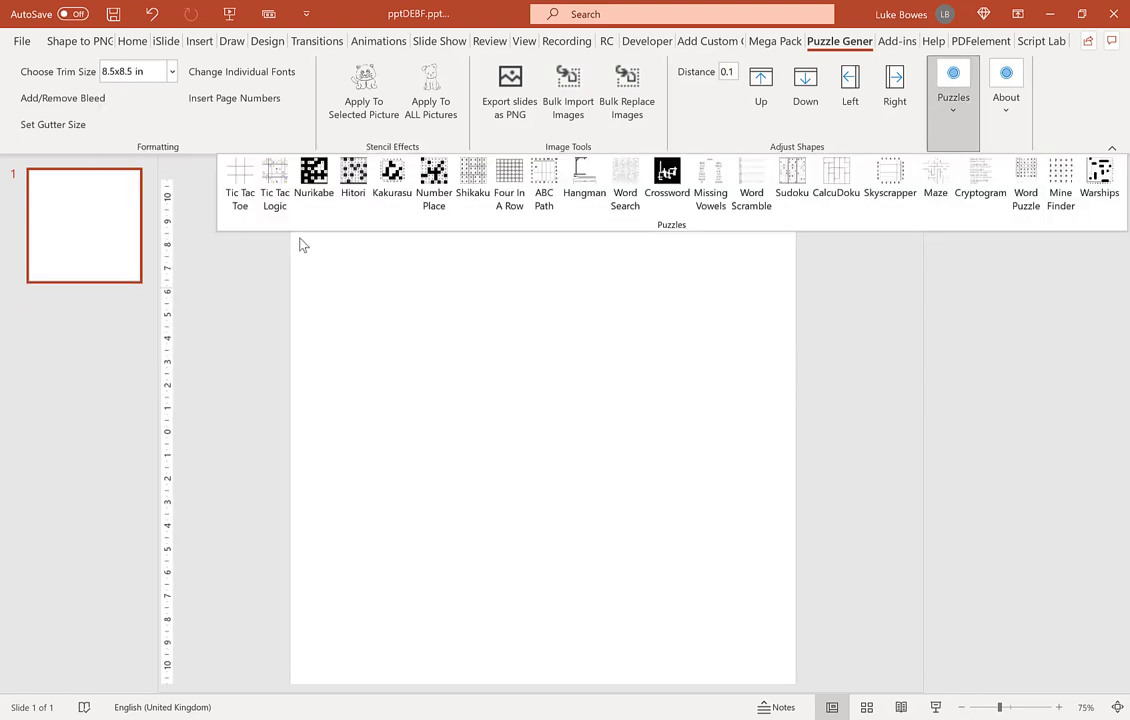
left_click(275, 185)
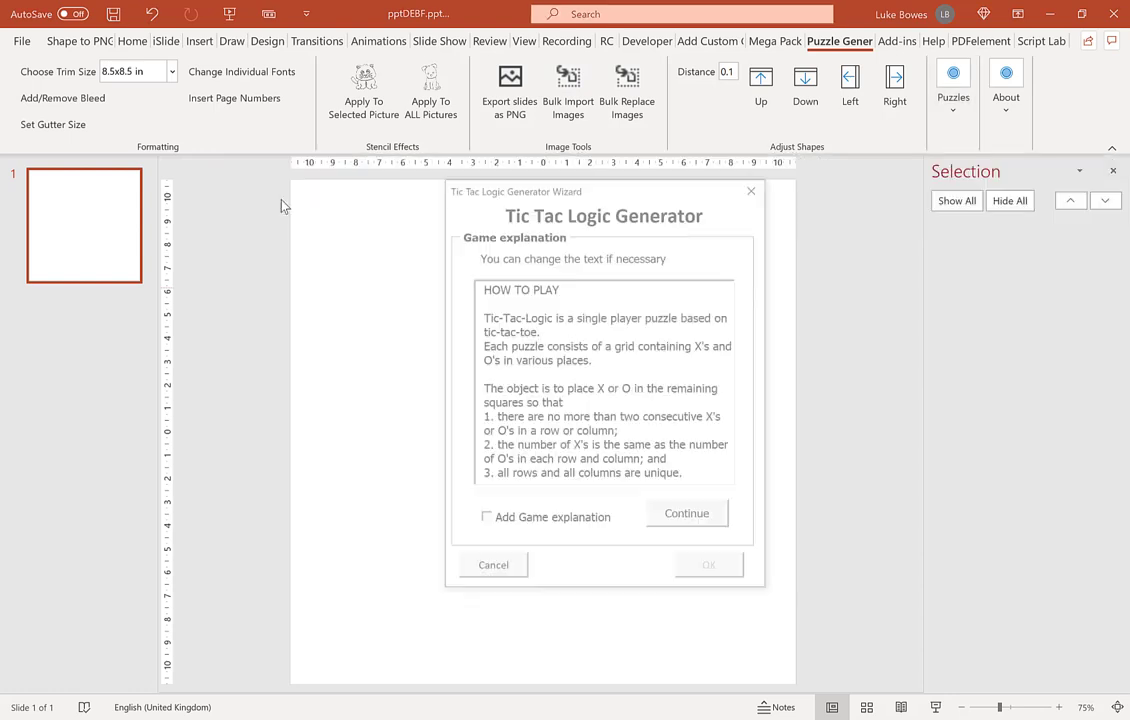
left_click(673, 520)
left_click(589, 485)
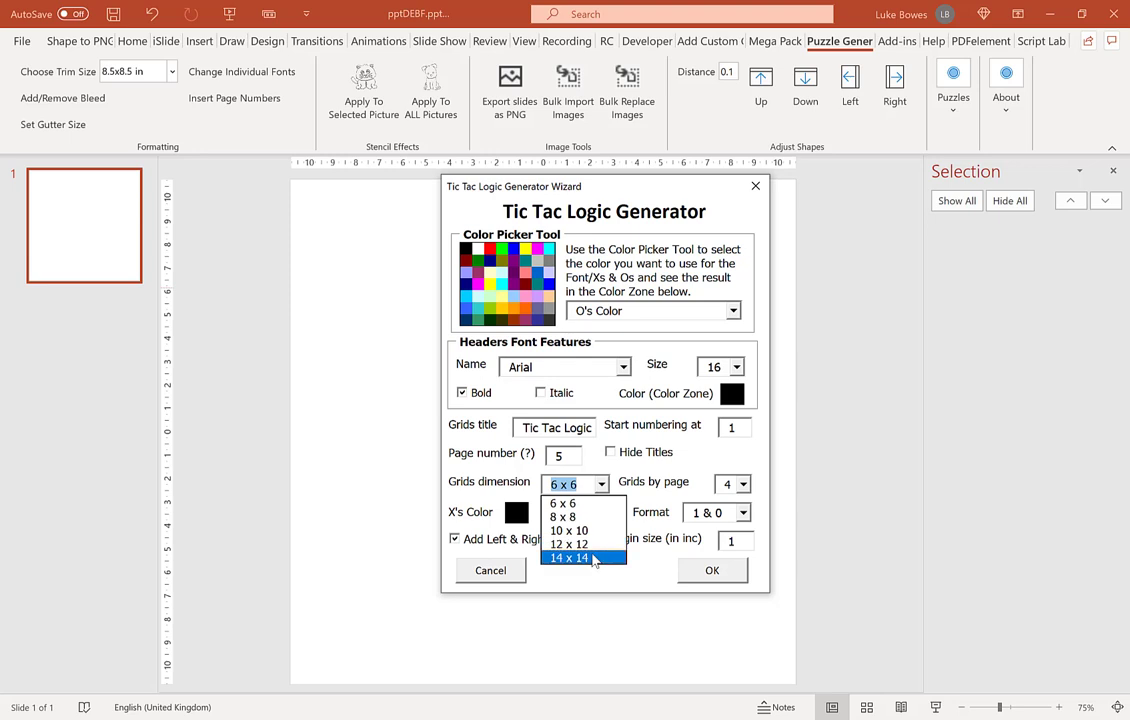
left_click(594, 558)
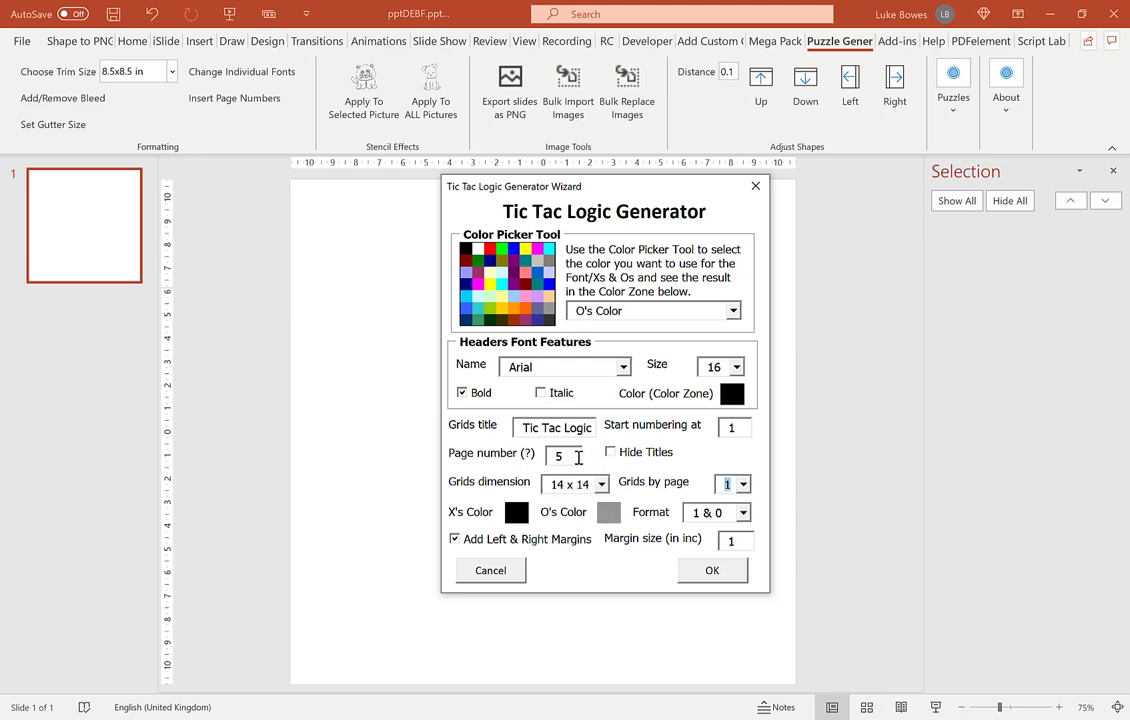
key("Tab")
left_click(654, 458)
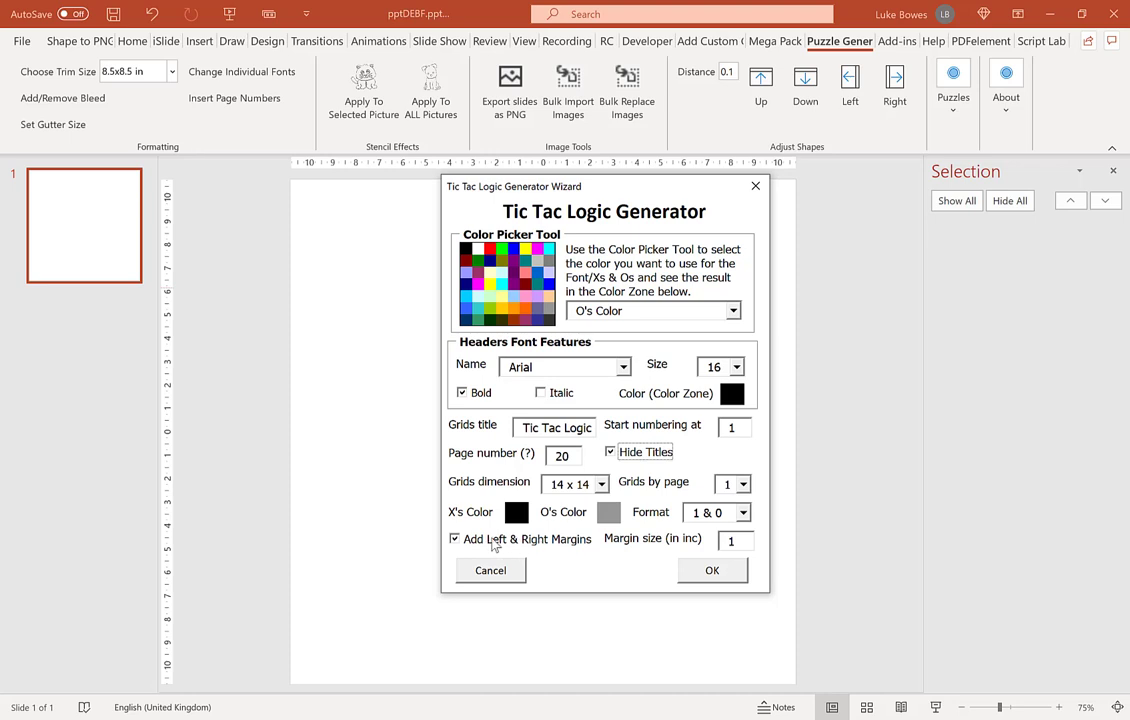
left_click(493, 545)
left_click(712, 572)
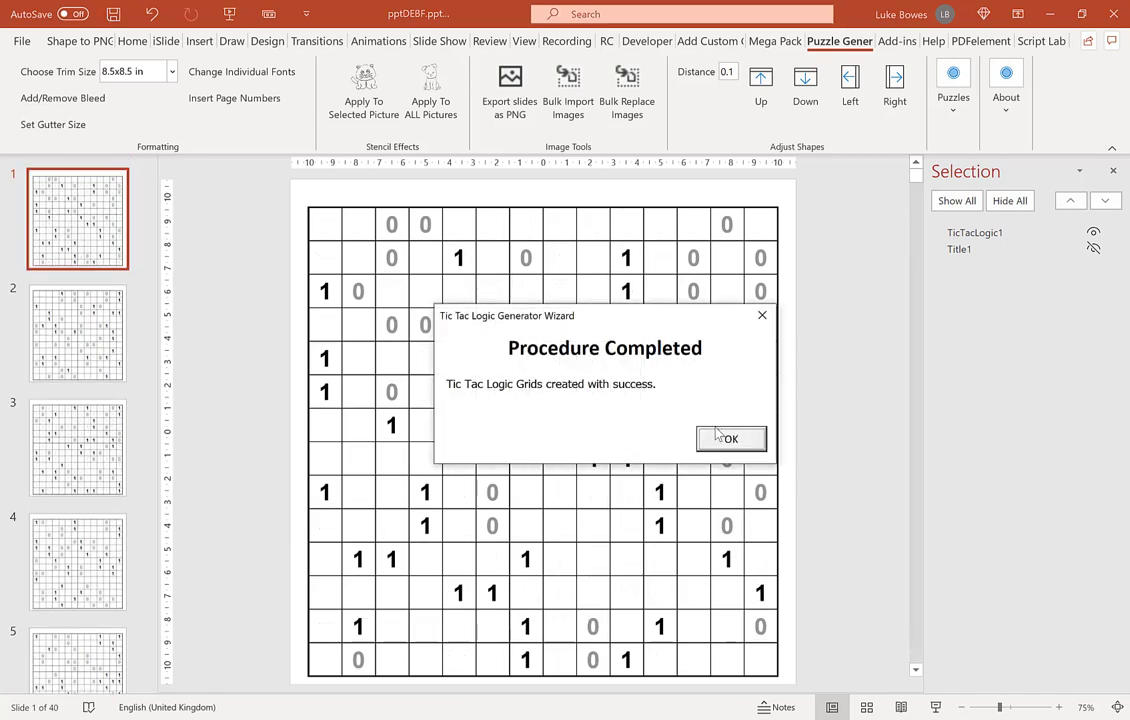
- In the PNG export settings, end the slide range at slide 20
left_click(730, 441)
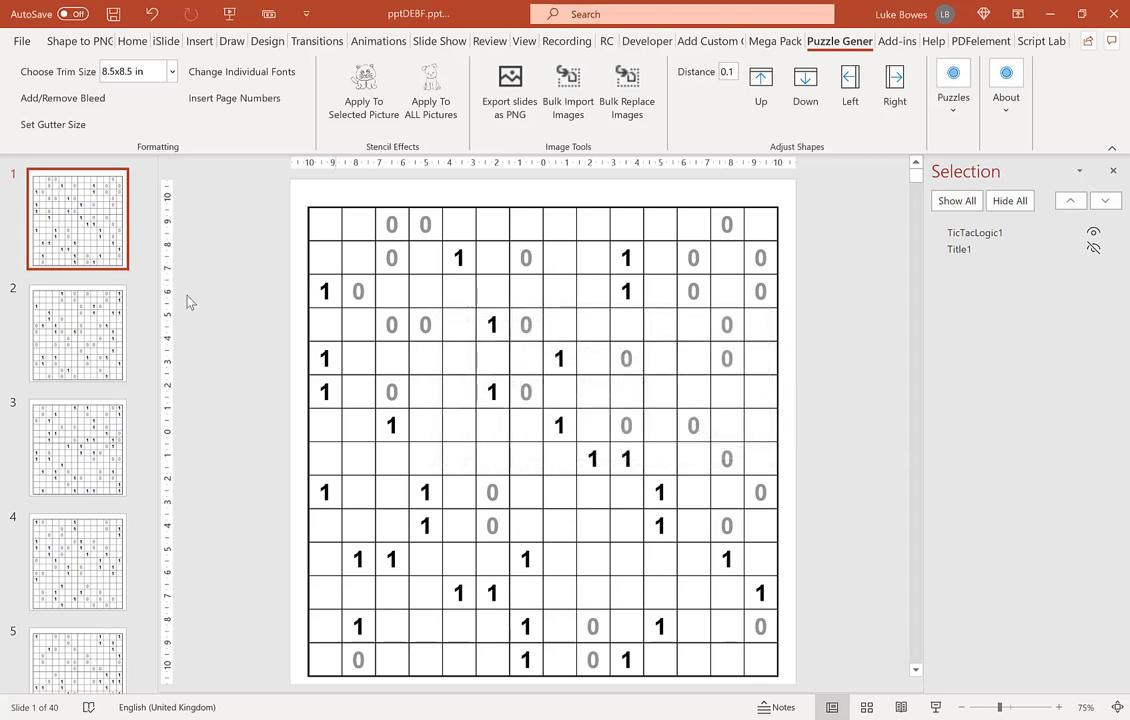
left_click(510, 115)
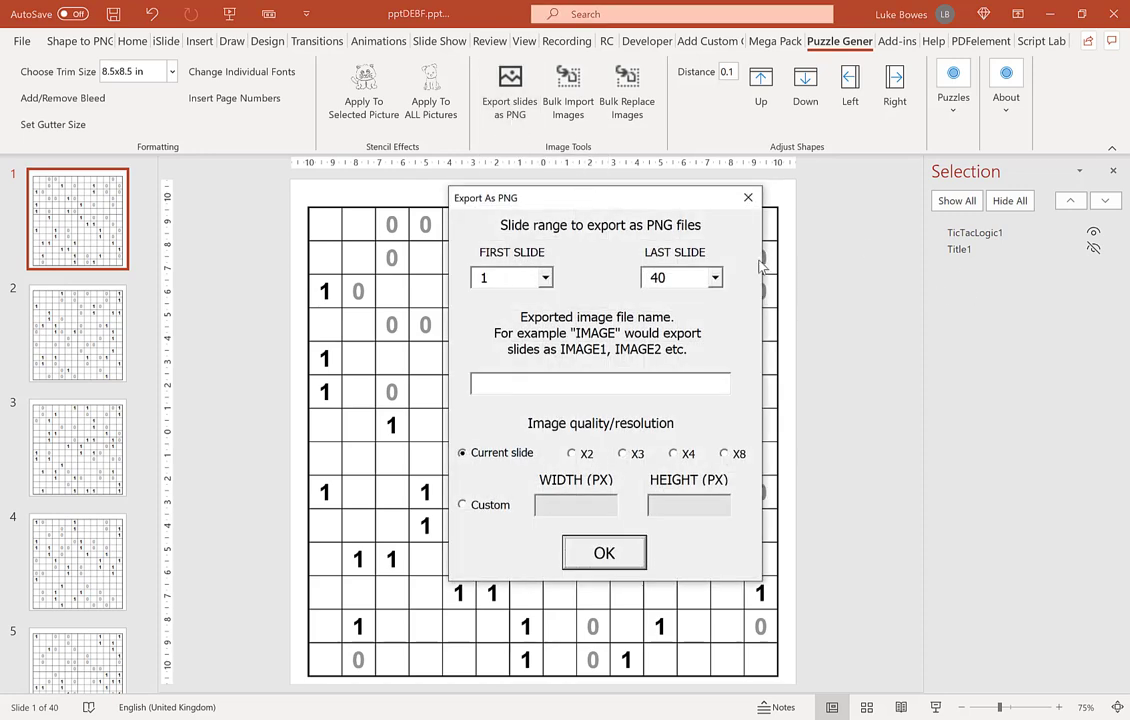
left_click(715, 277)
left_click(718, 299)
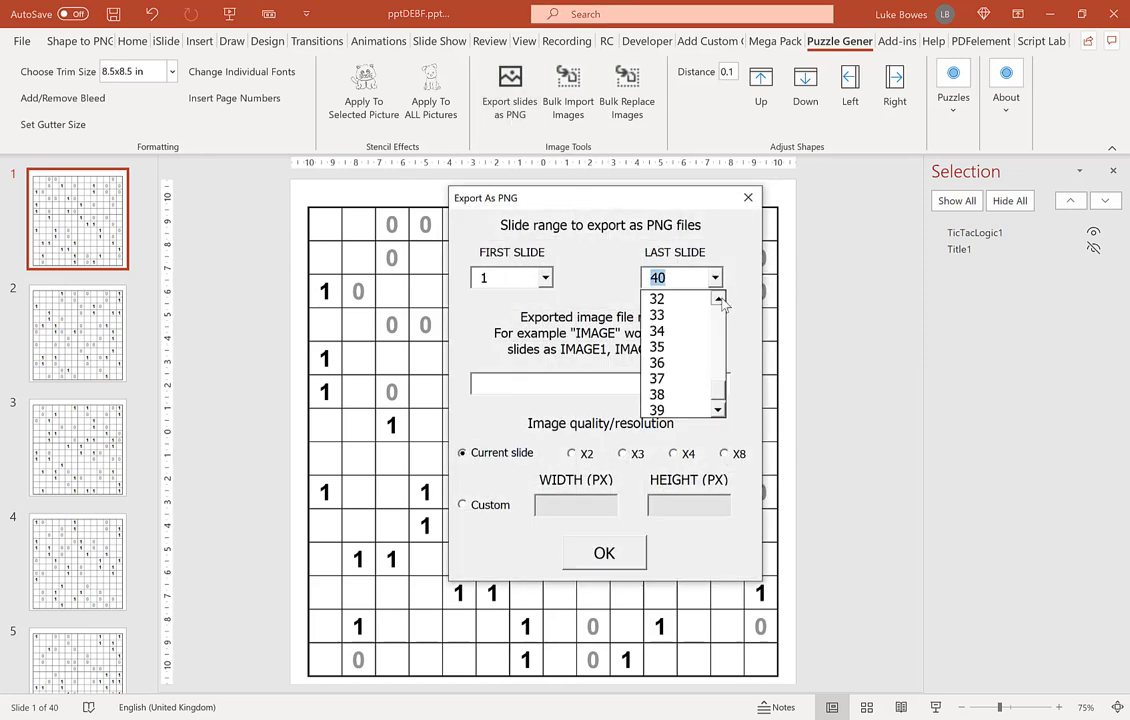
scroll(723, 303, "up", 4)
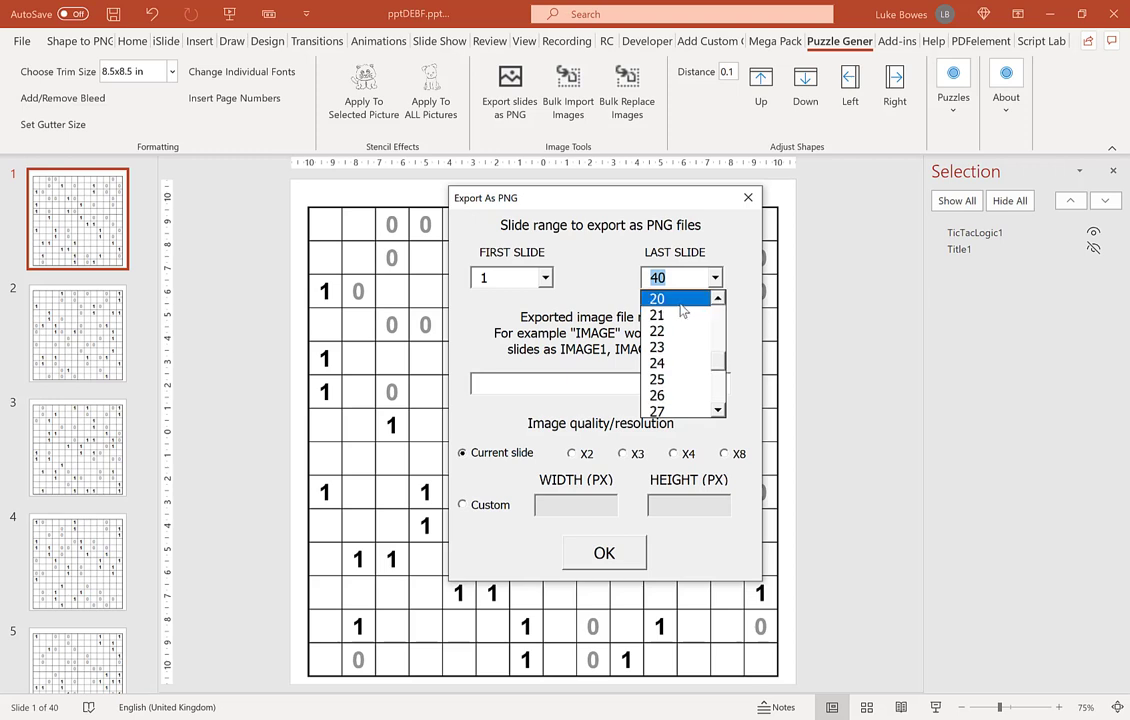
left_click(680, 302)
- Name the exported images 'puzzle' and confirm the export settings
left_click(608, 381)
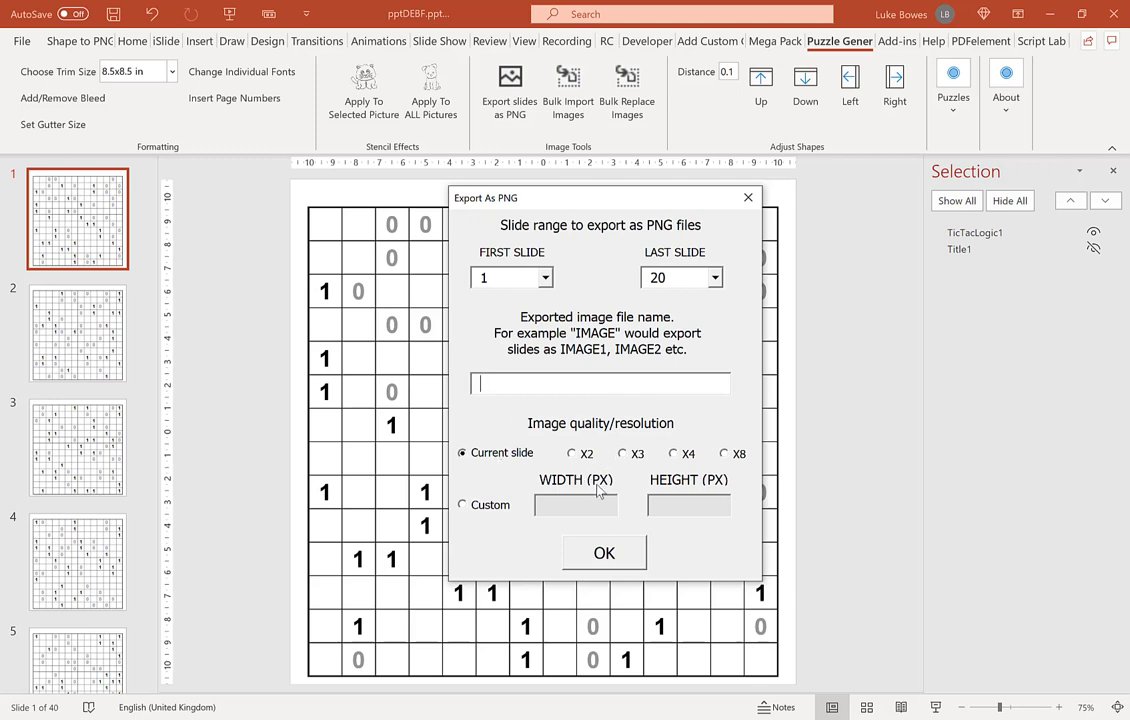
left_click(604, 557)
left_click(588, 416)
left_click(592, 384)
type("puzl")
type("le")
key("Return")
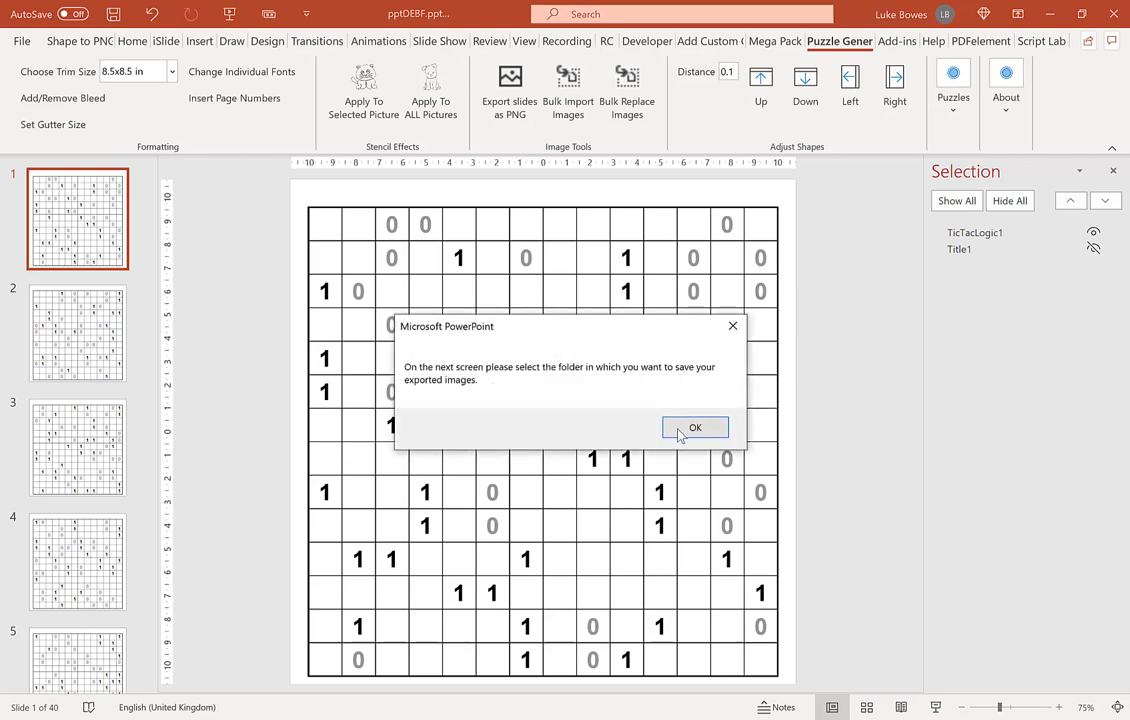
- Create folder 10s on C: with a puzzles folder inside, and save the images there
left_click(694, 428)
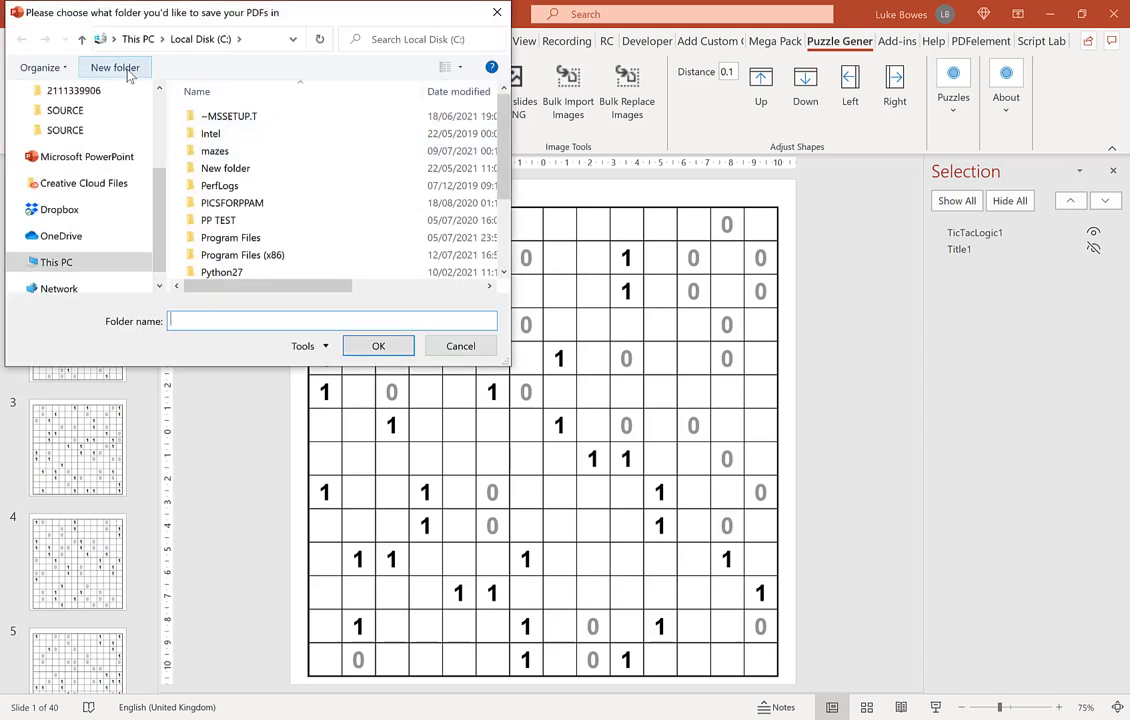
left_click(125, 70)
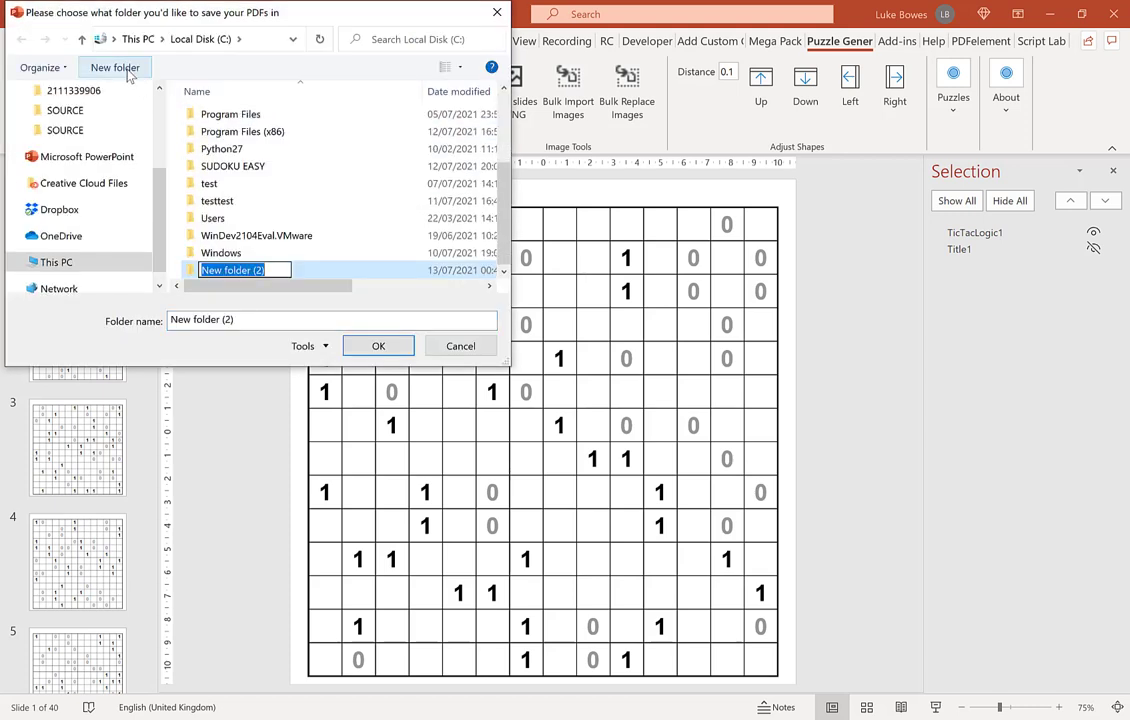
type("10s")
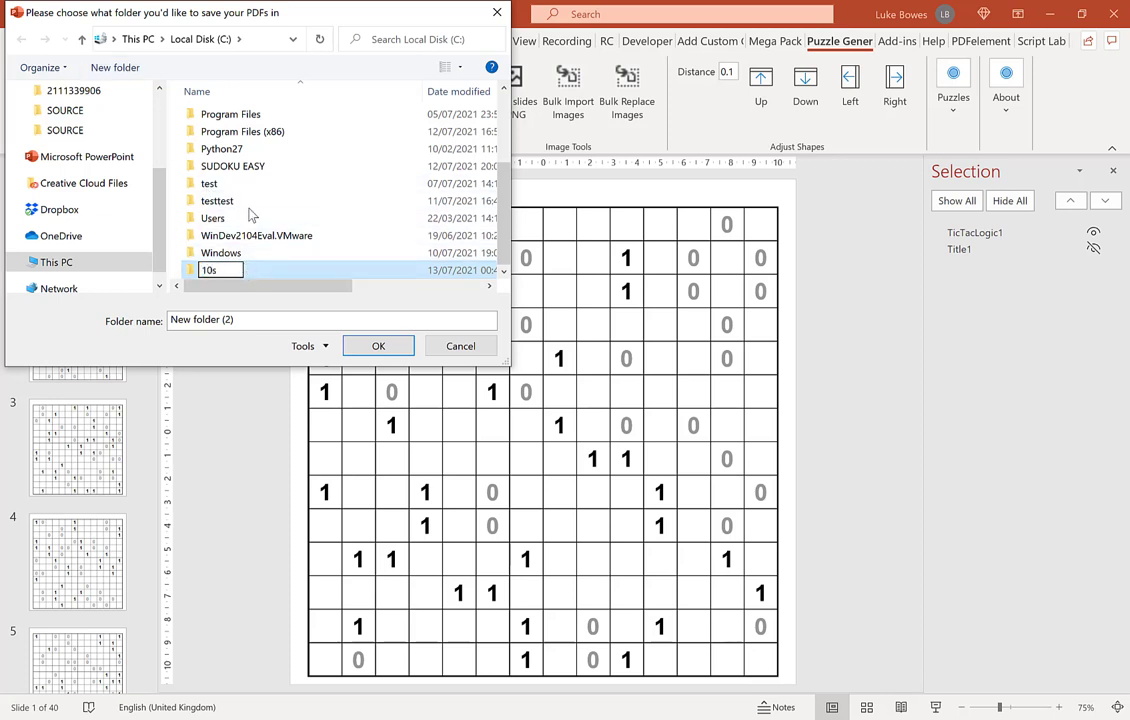
double_click(245, 270)
left_click(115, 67)
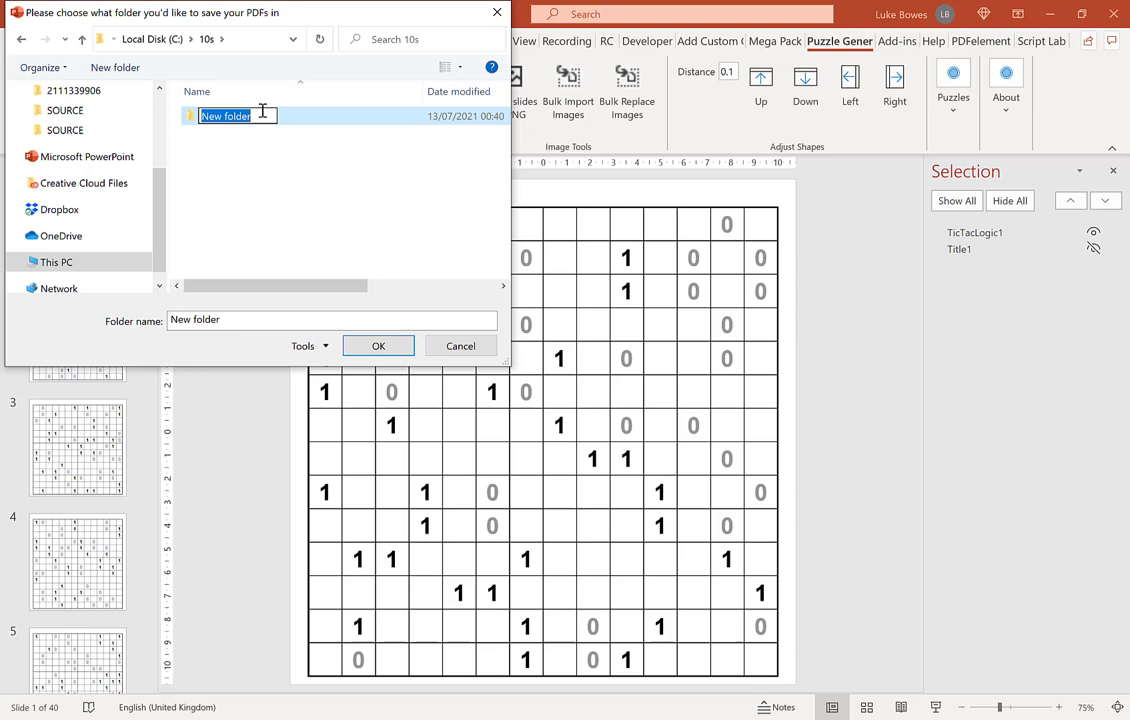
type("puzzles")
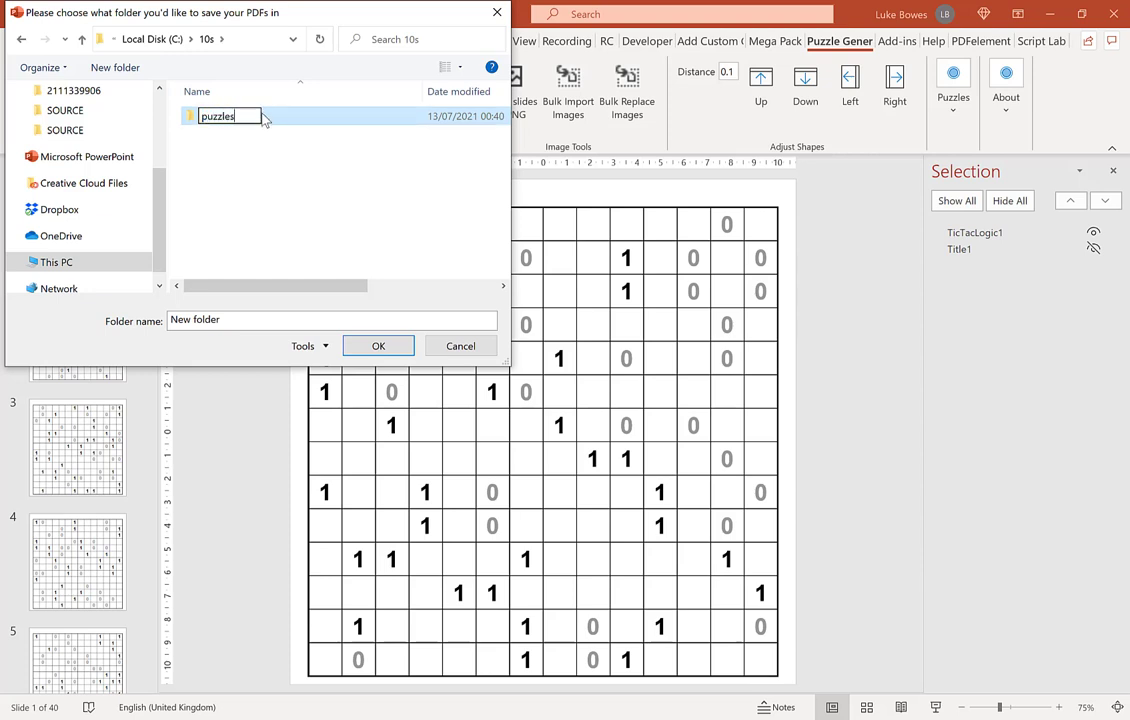
key("Return")
double_click(247, 119)
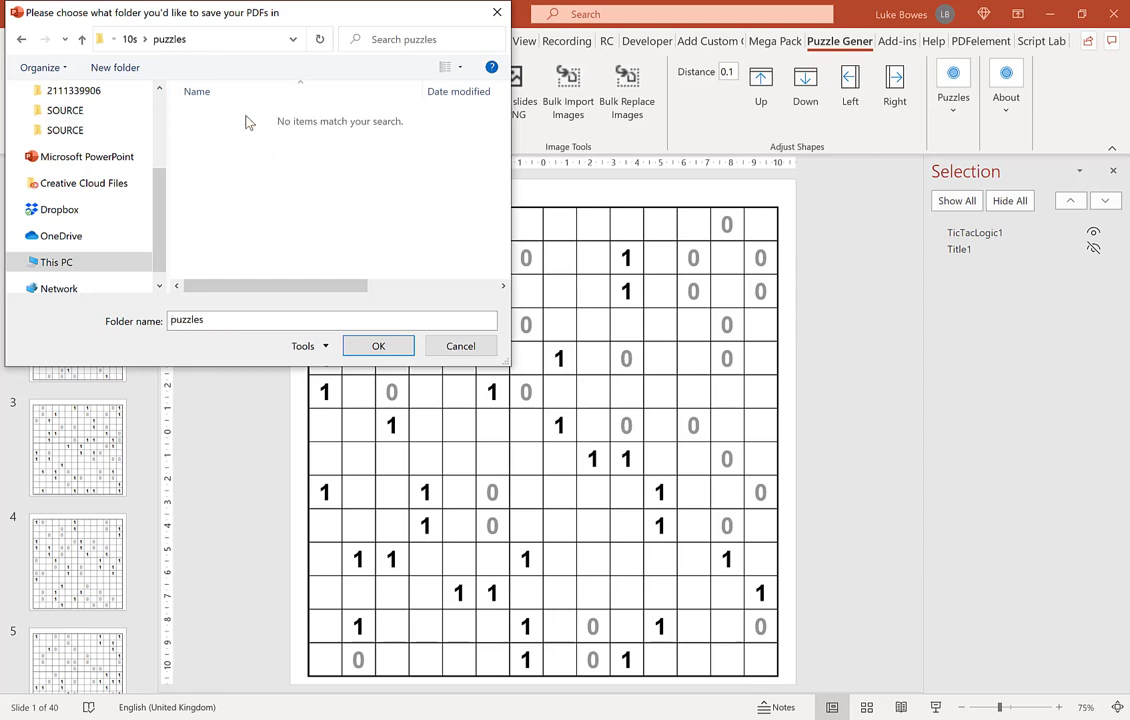
left_click(389, 350)
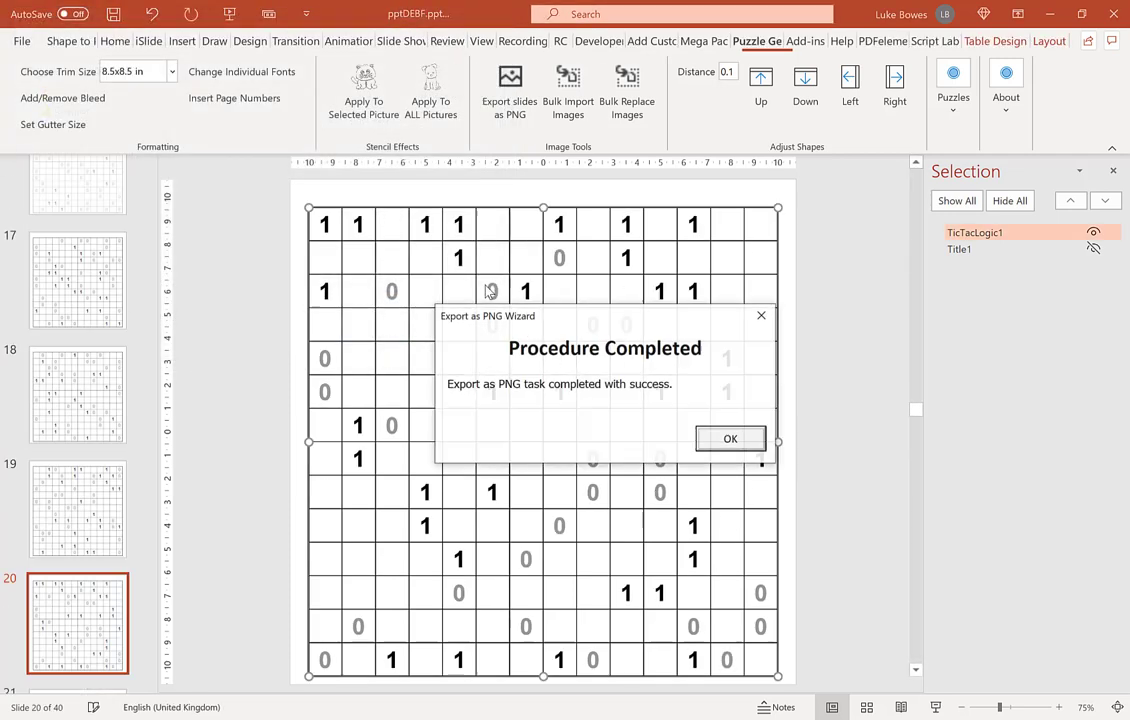
- Set up a PNG export starting at slide 21 with the file name 'solution'
left_click(730, 439)
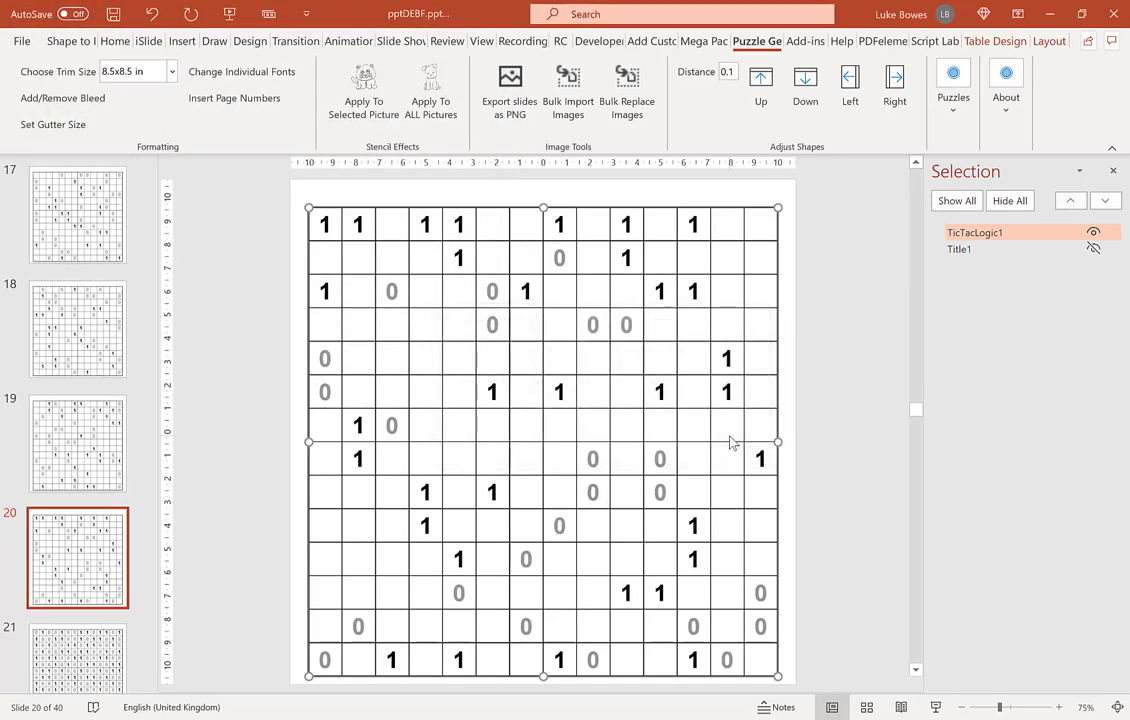
left_click(510, 100)
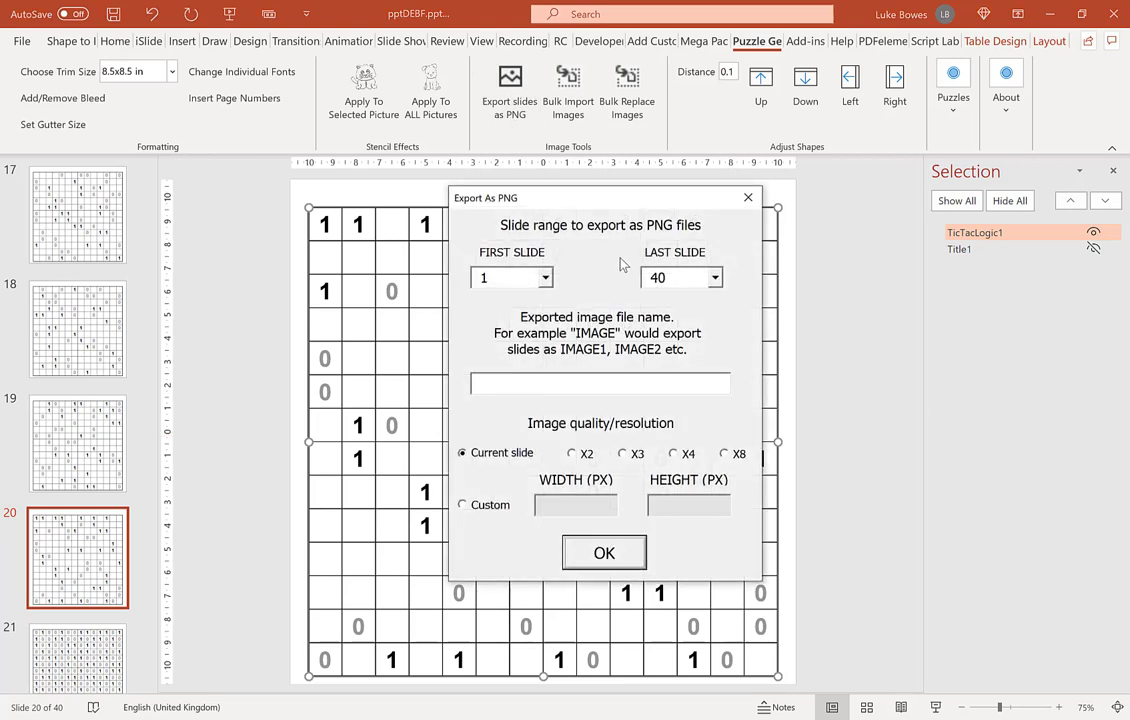
left_click(546, 278)
scroll(515, 360, "down", 5)
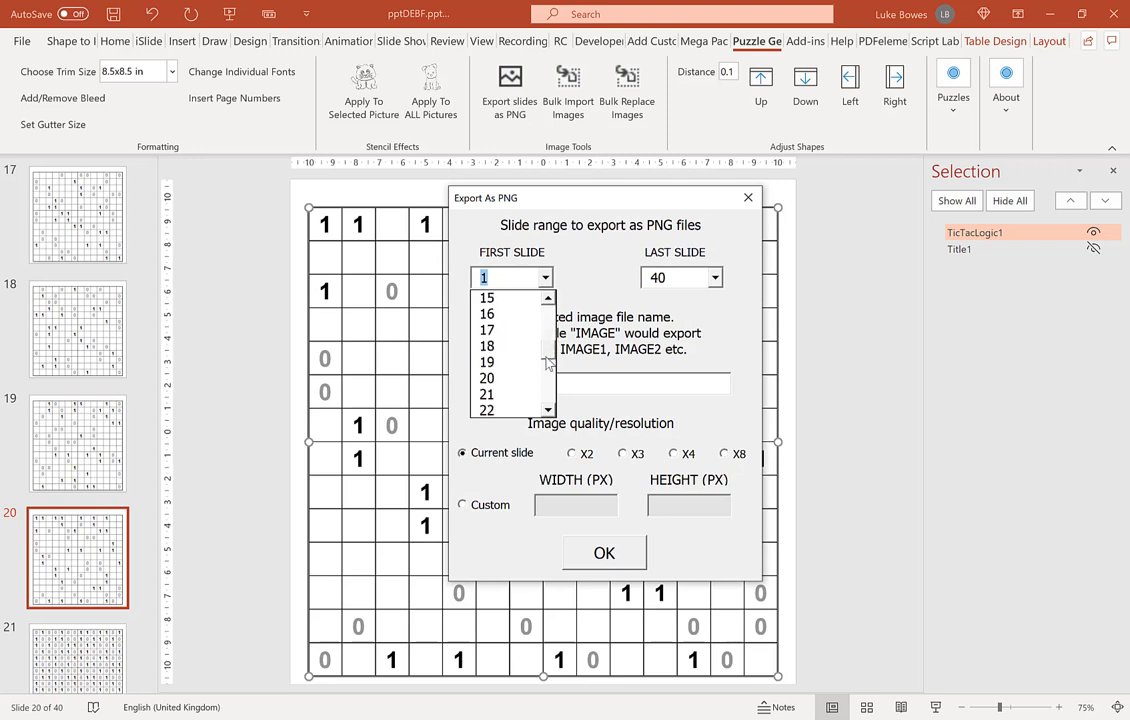
left_click(525, 395)
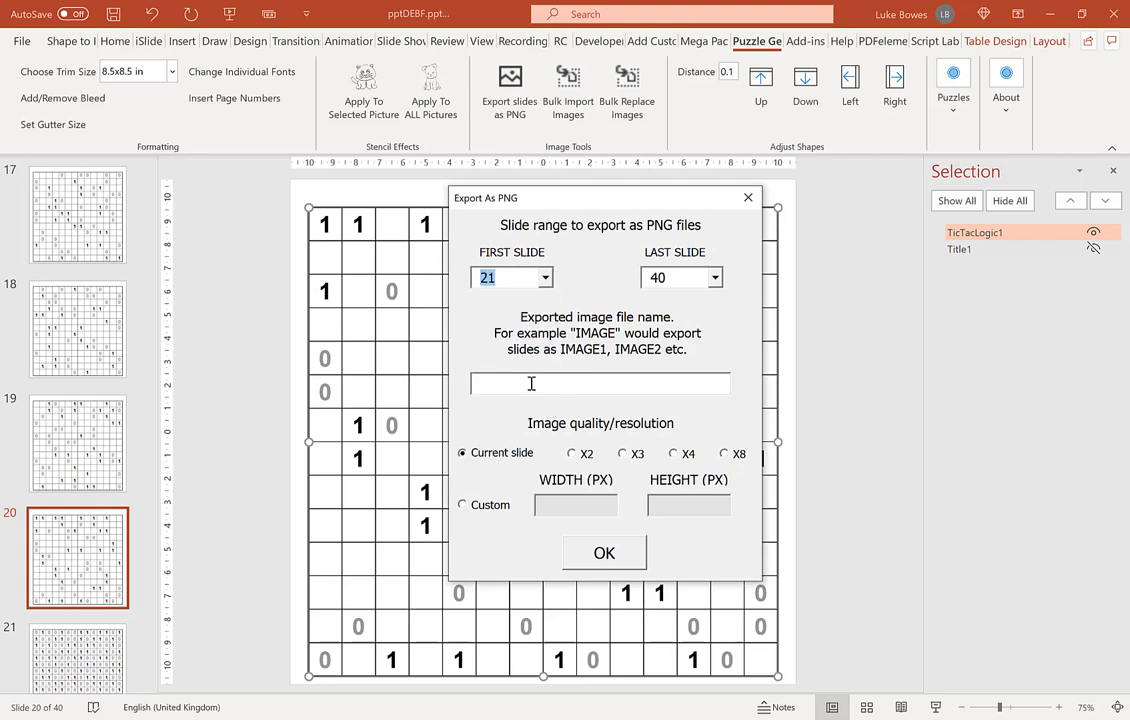
left_click(531, 383)
type("solutions")
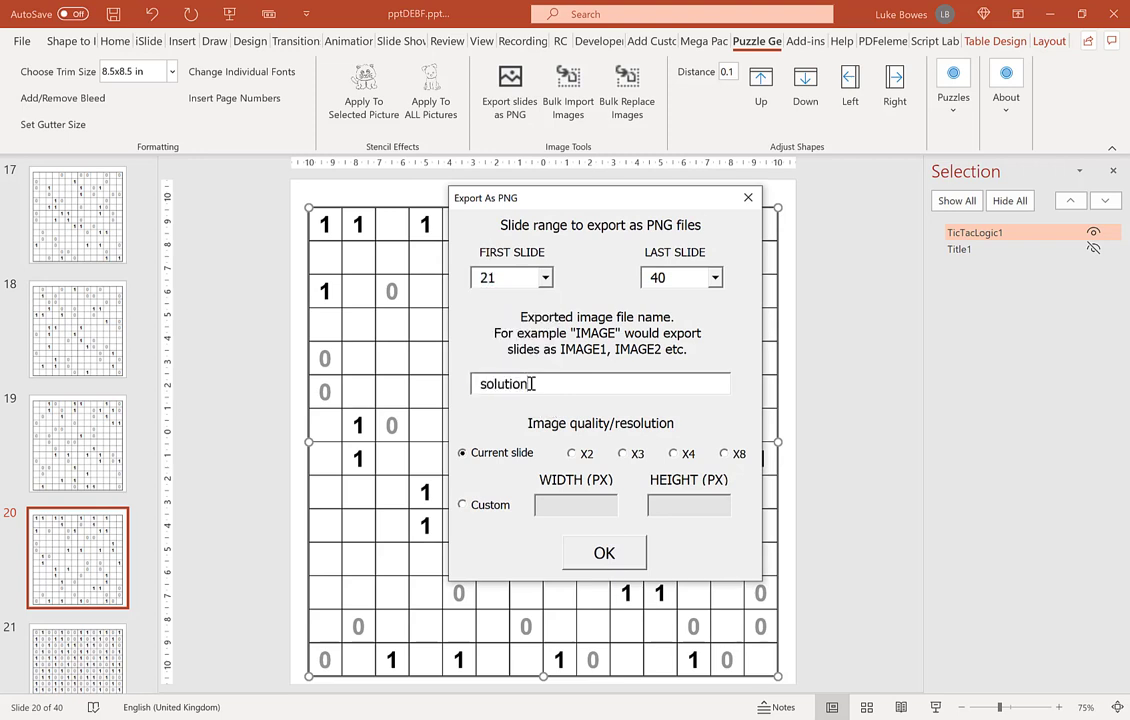
left_click(604, 553)
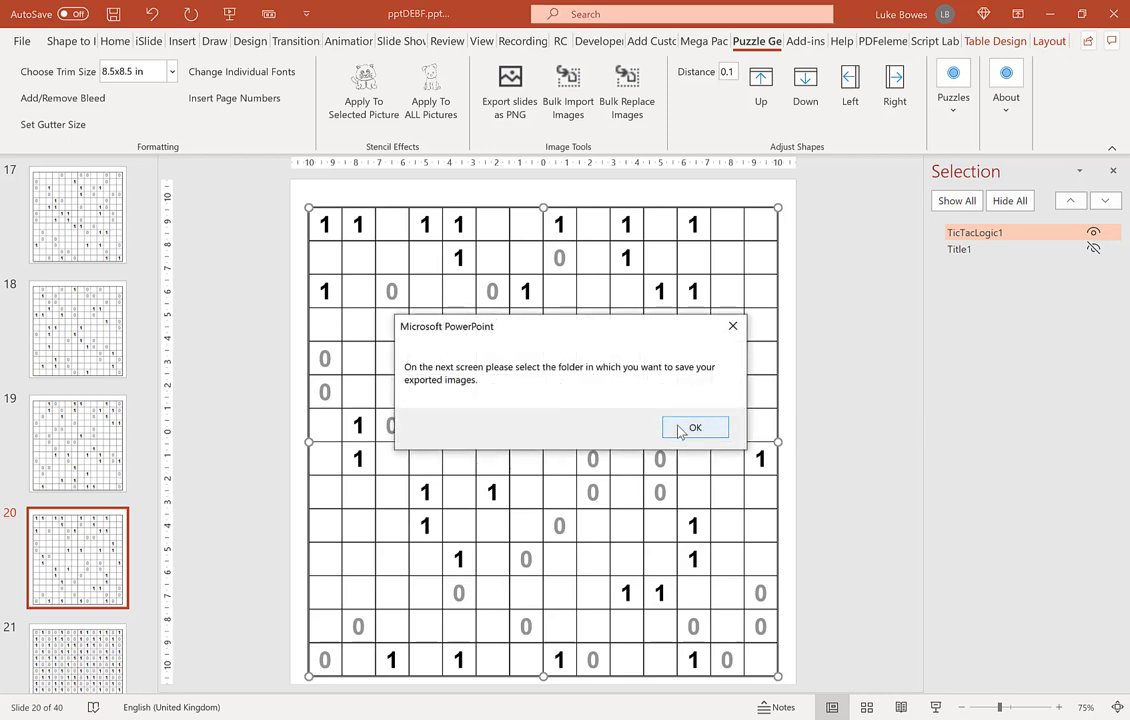
- Create a solutions folder inside 10s and save the exported images there
left_click(678, 428)
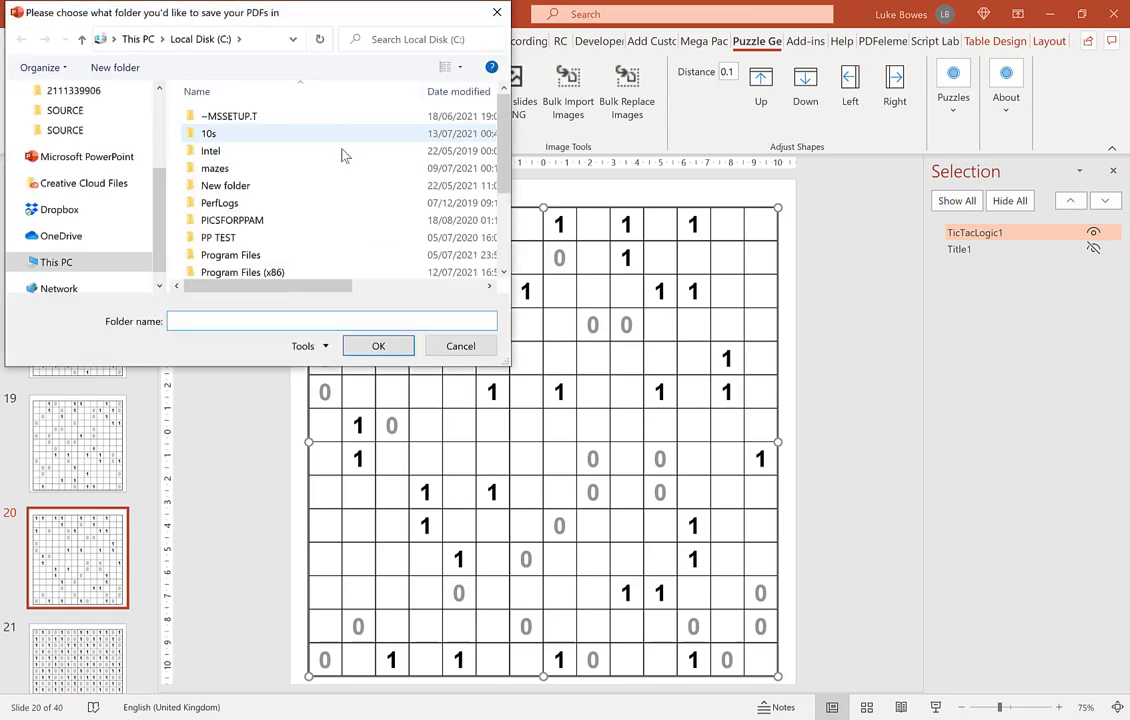
double_click(268, 134)
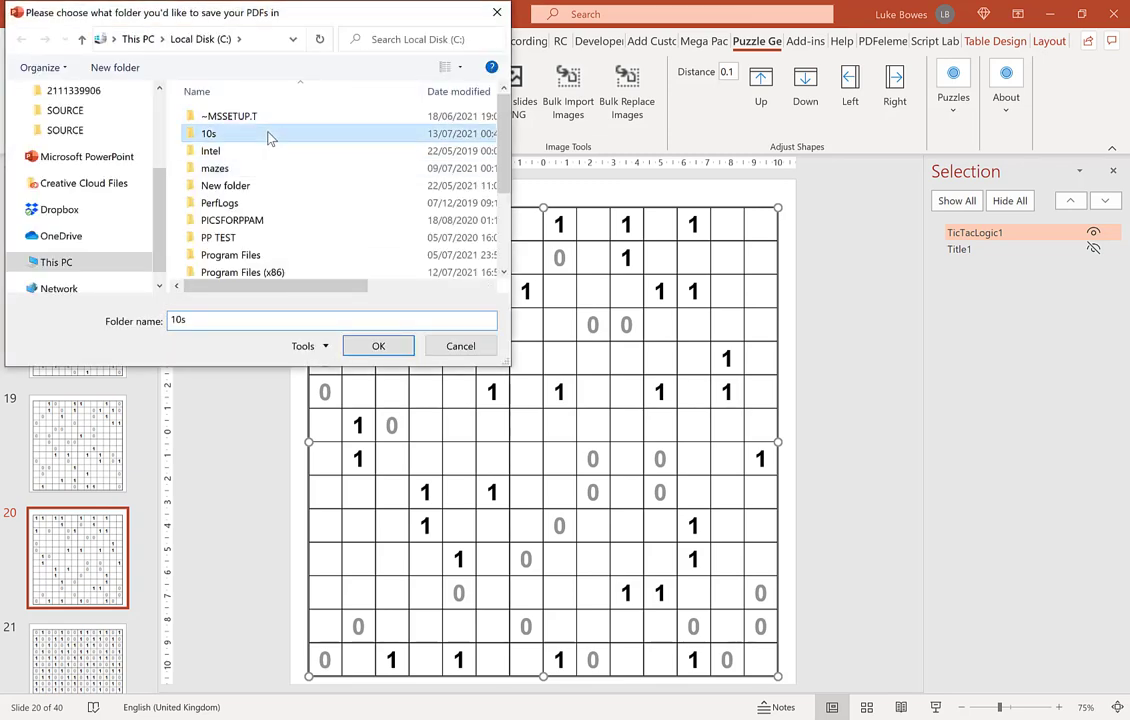
left_click(130, 68)
type("solutions")
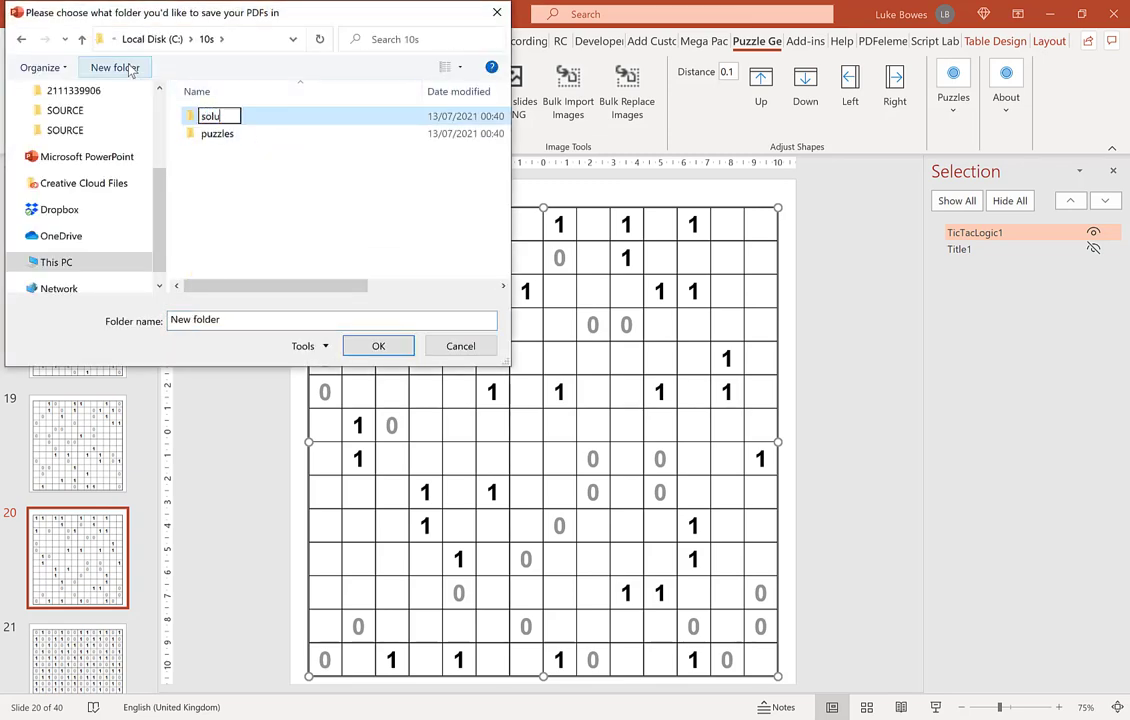
key("Return")
double_click(233, 134)
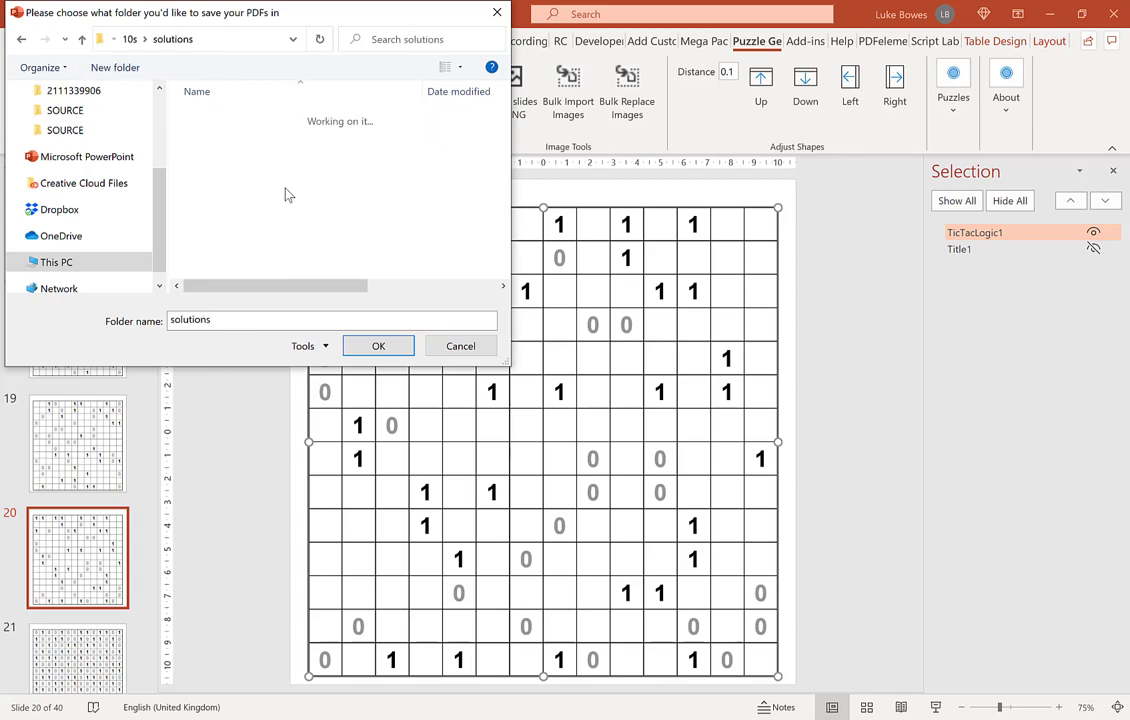
left_click(395, 347)
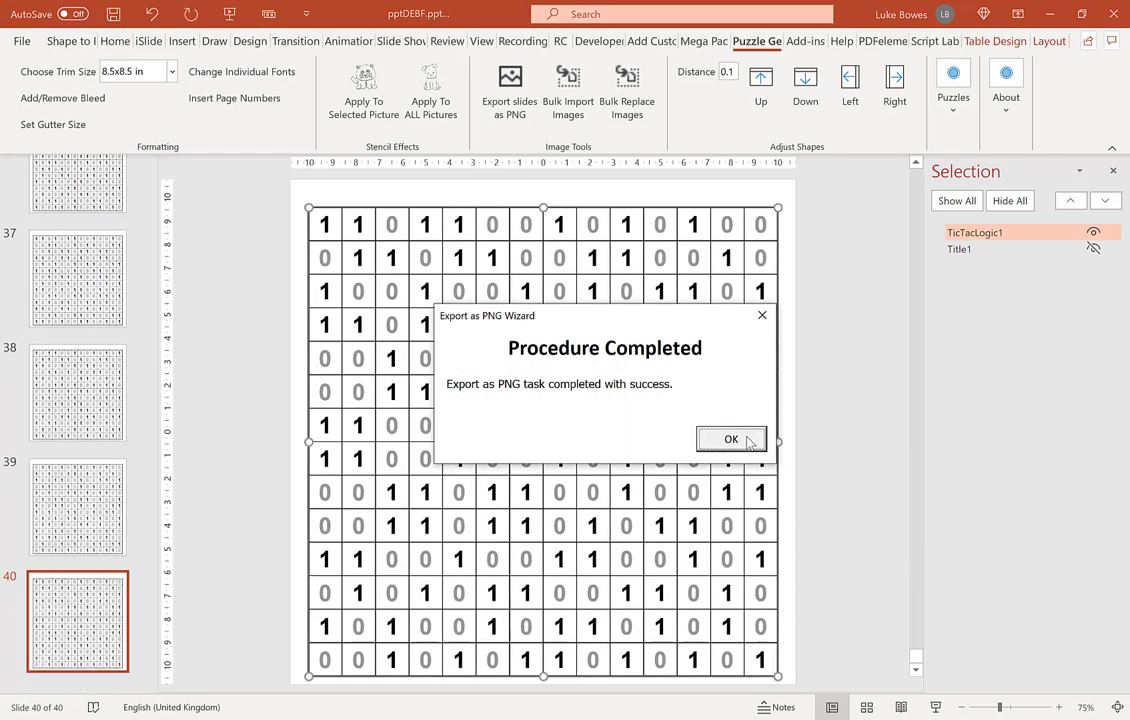
left_click(748, 442)
- Replace all slides with one empty slide without placeholders, sized 8.5x11 in letter
left_click(100, 366)
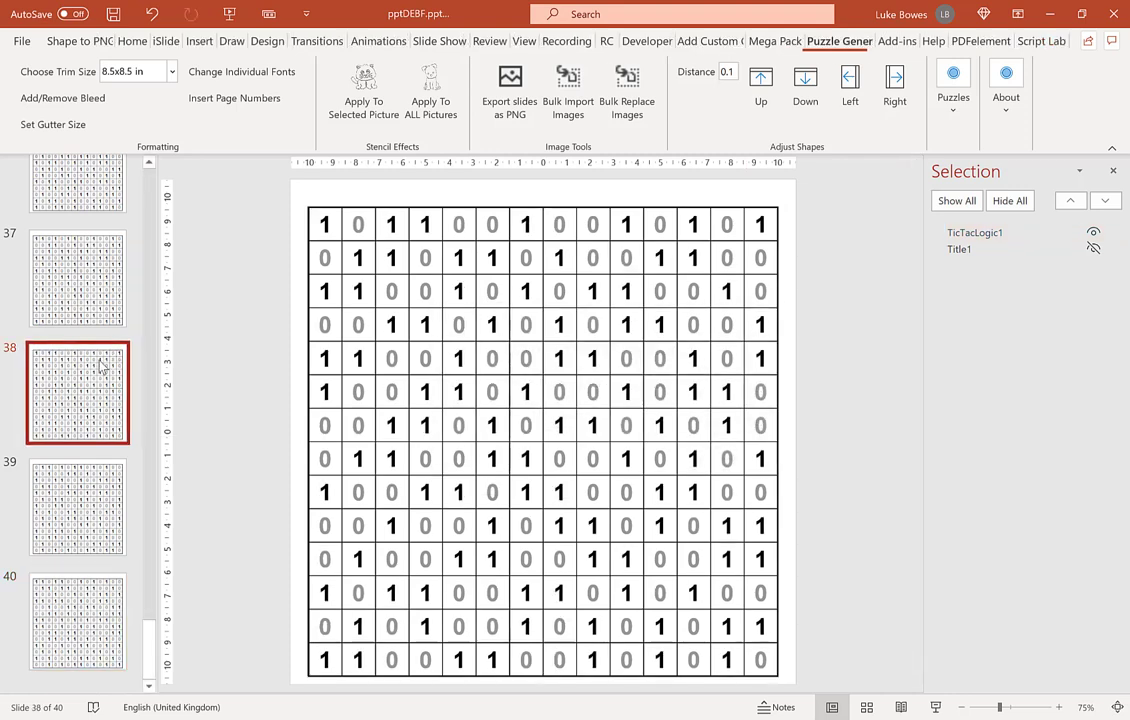
key("ctrl+a")
key("Delete")
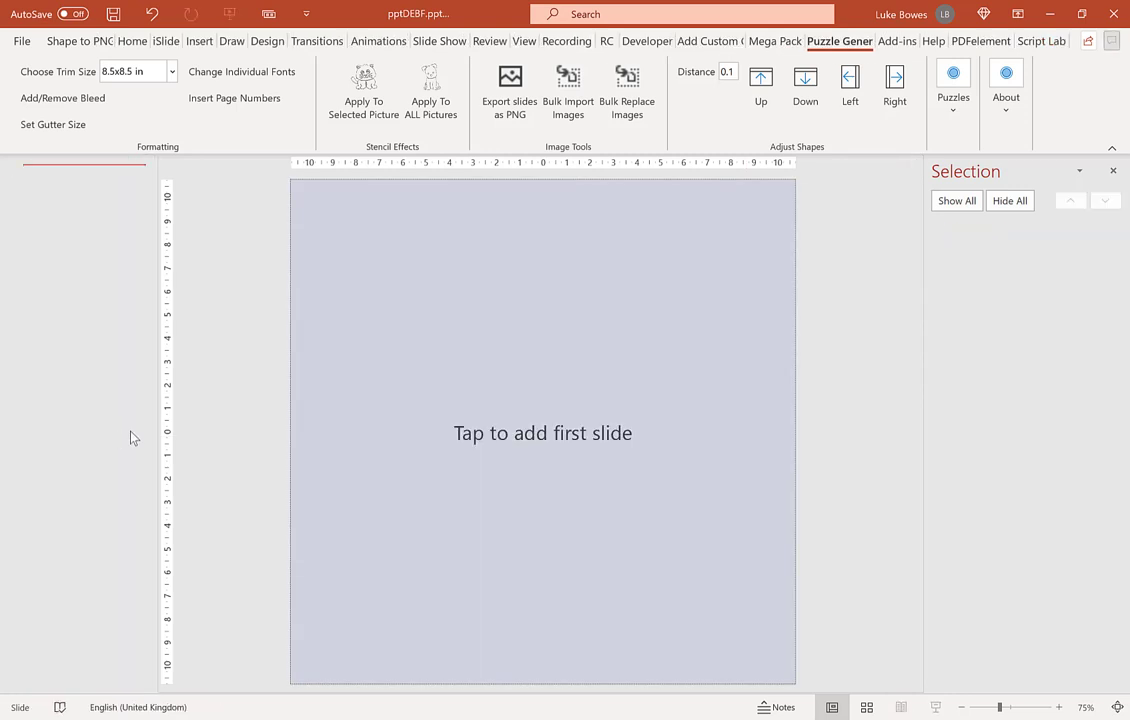
left_click(462, 393)
left_click(562, 259)
key("Delete")
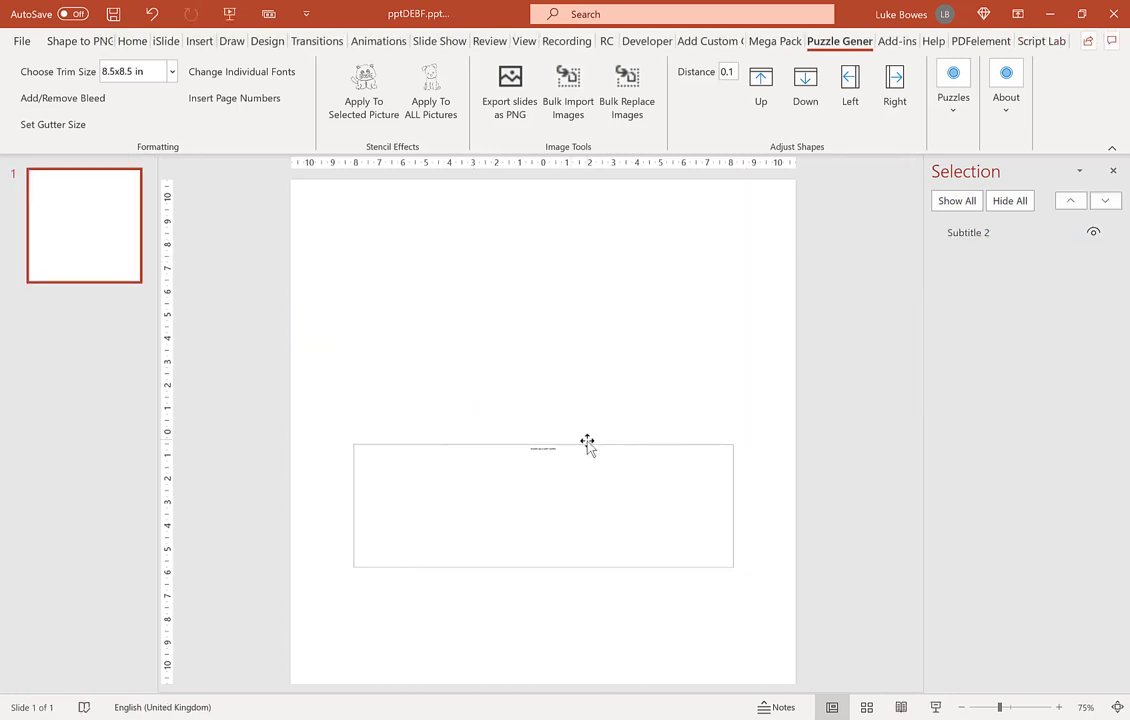
left_click(587, 444)
key("Delete")
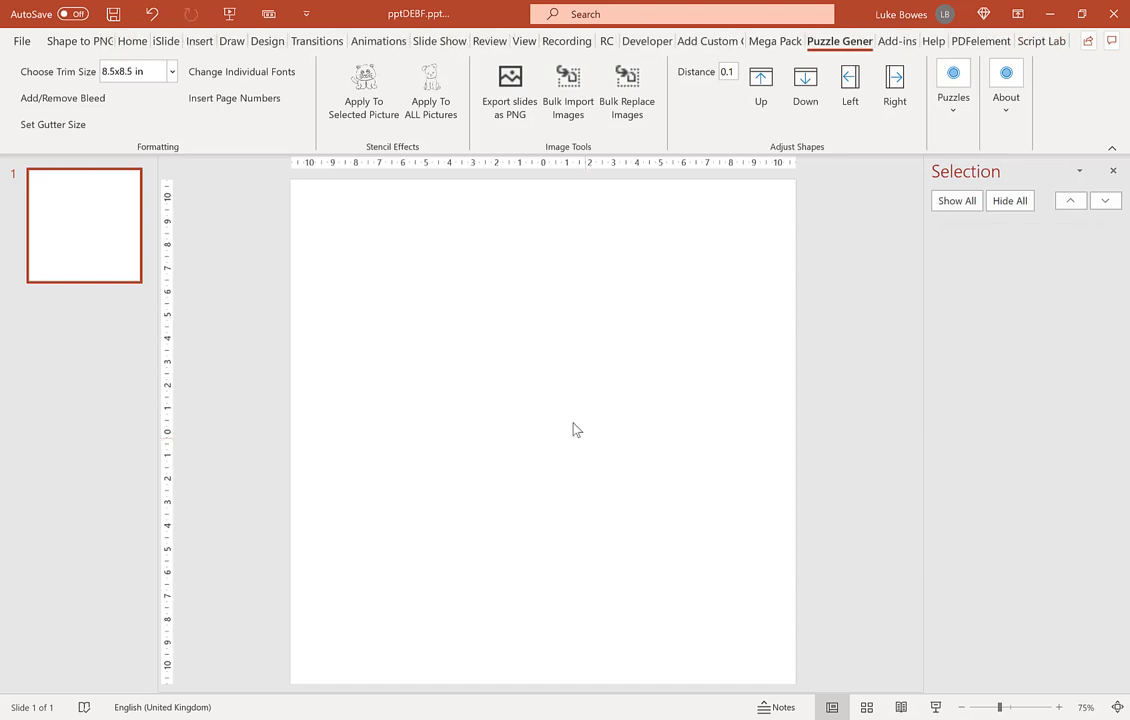
left_click(154, 70)
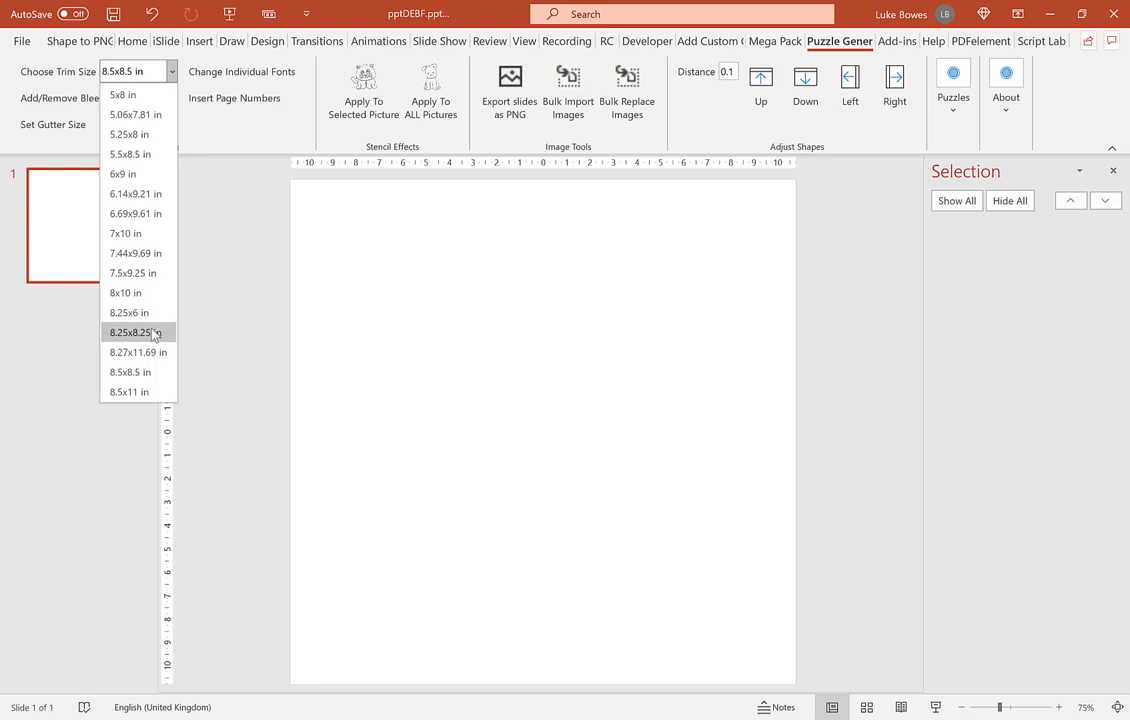
left_click(134, 393)
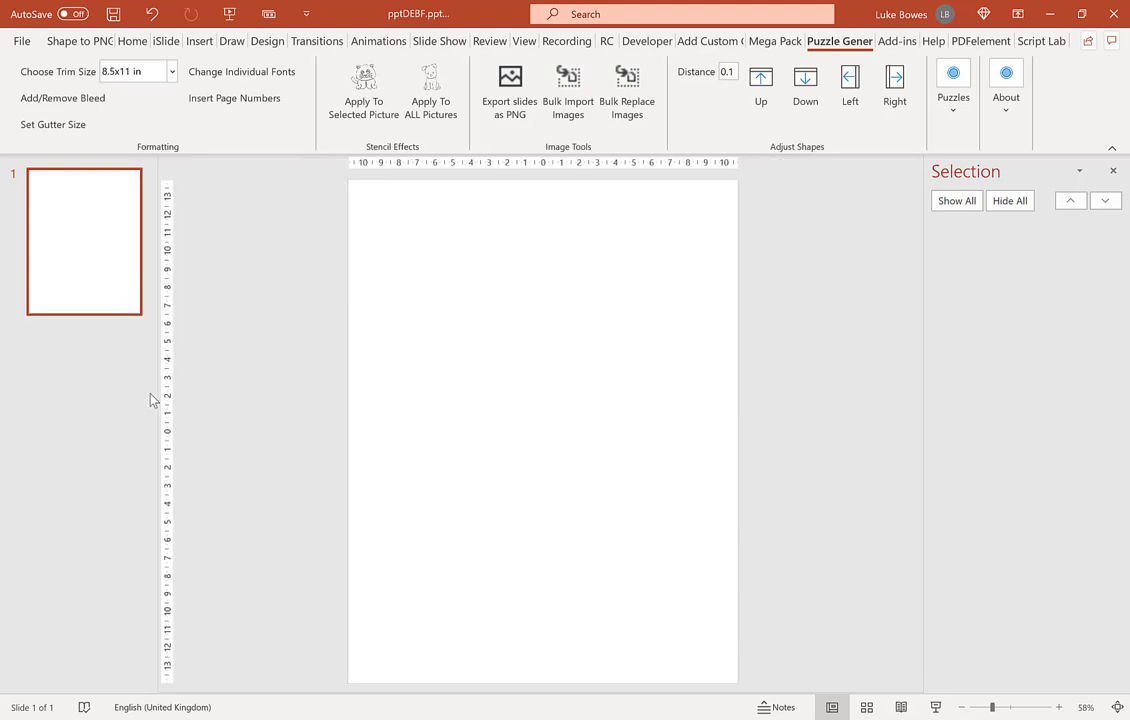
- Bulk import the puzzles folder images four per slide, titled 'Puzzle'
left_click(570, 108)
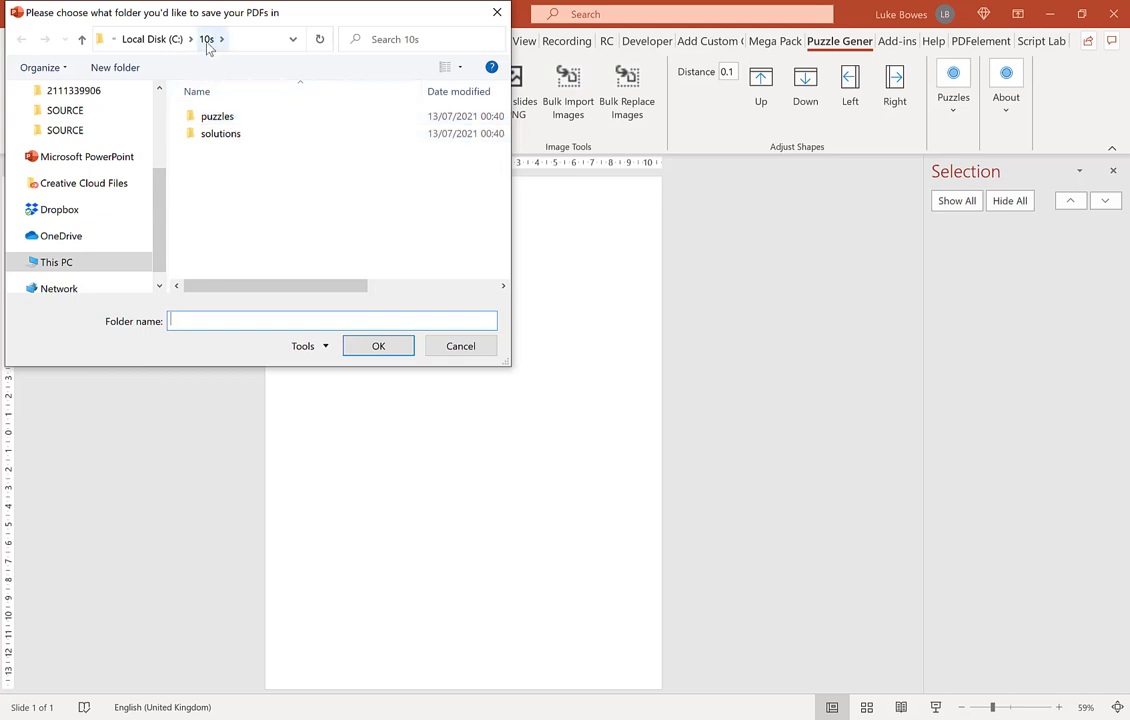
double_click(217, 117)
left_click(372, 352)
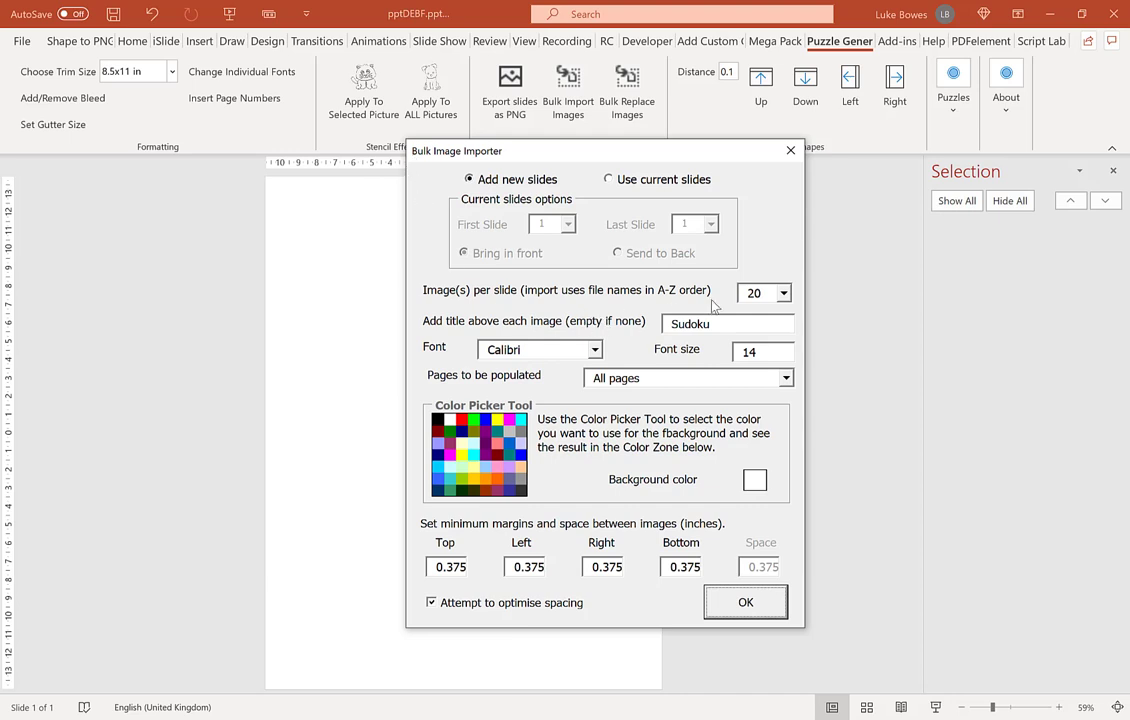
left_click(783, 293)
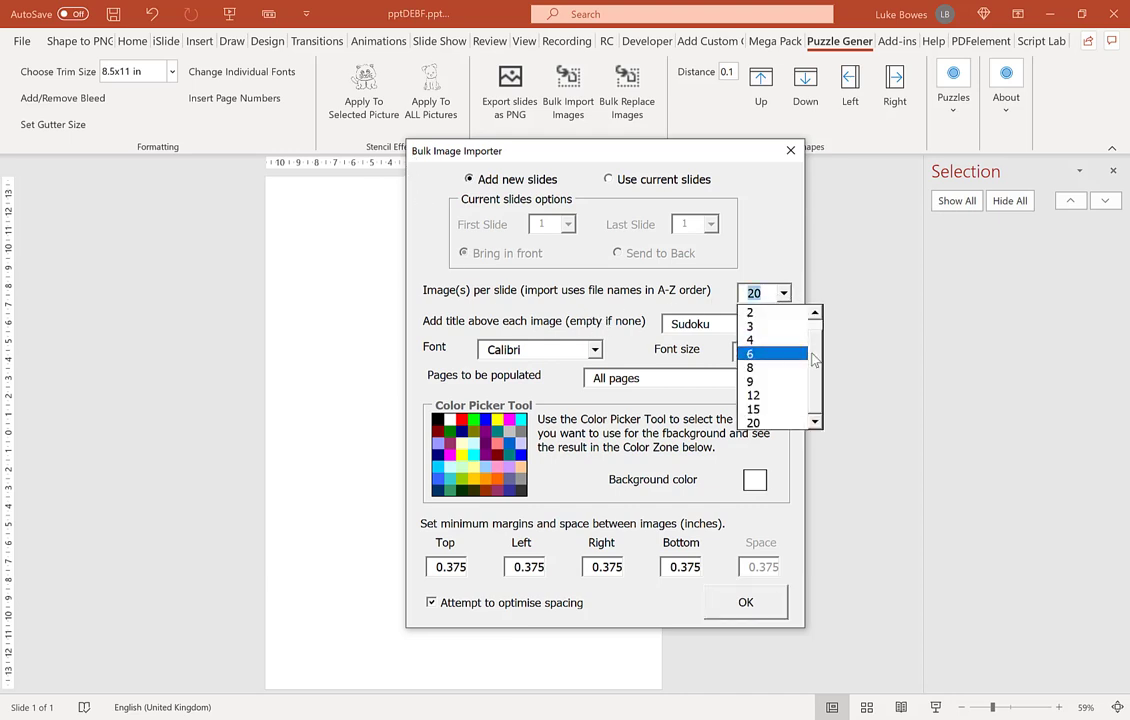
scroll(822, 346, "up", 1)
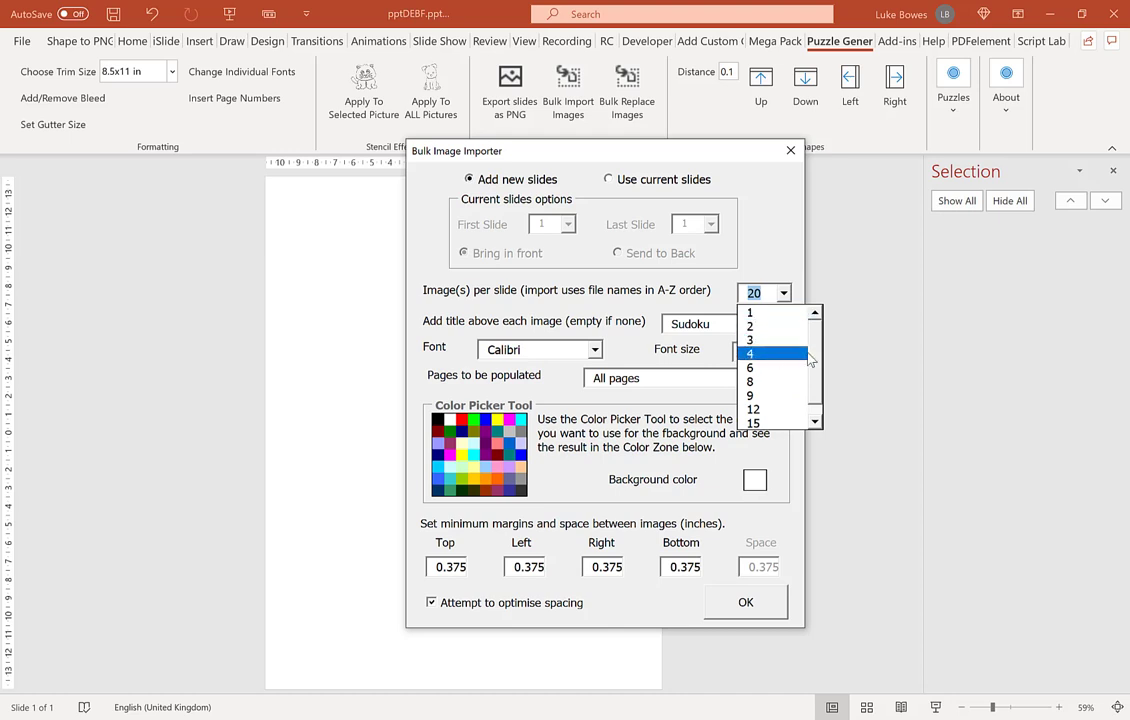
scroll(813, 388, "down", 1)
scroll(813, 393, "up", 1)
left_click(773, 357)
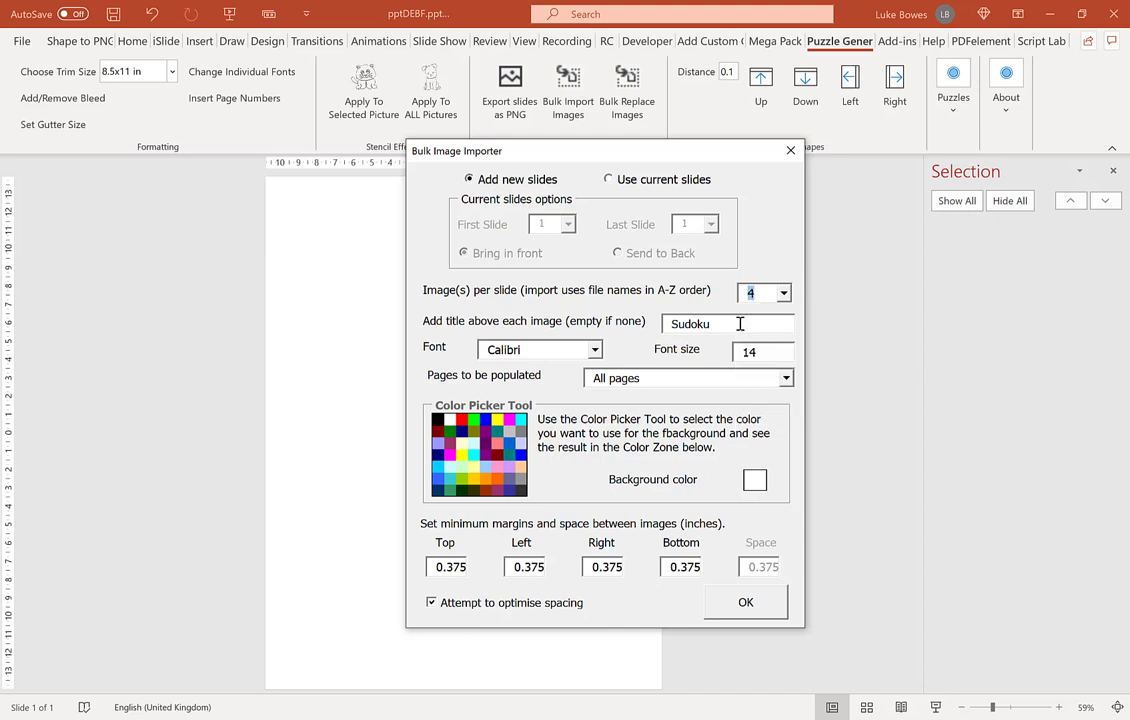
left_click_drag(790, 323, 585, 317)
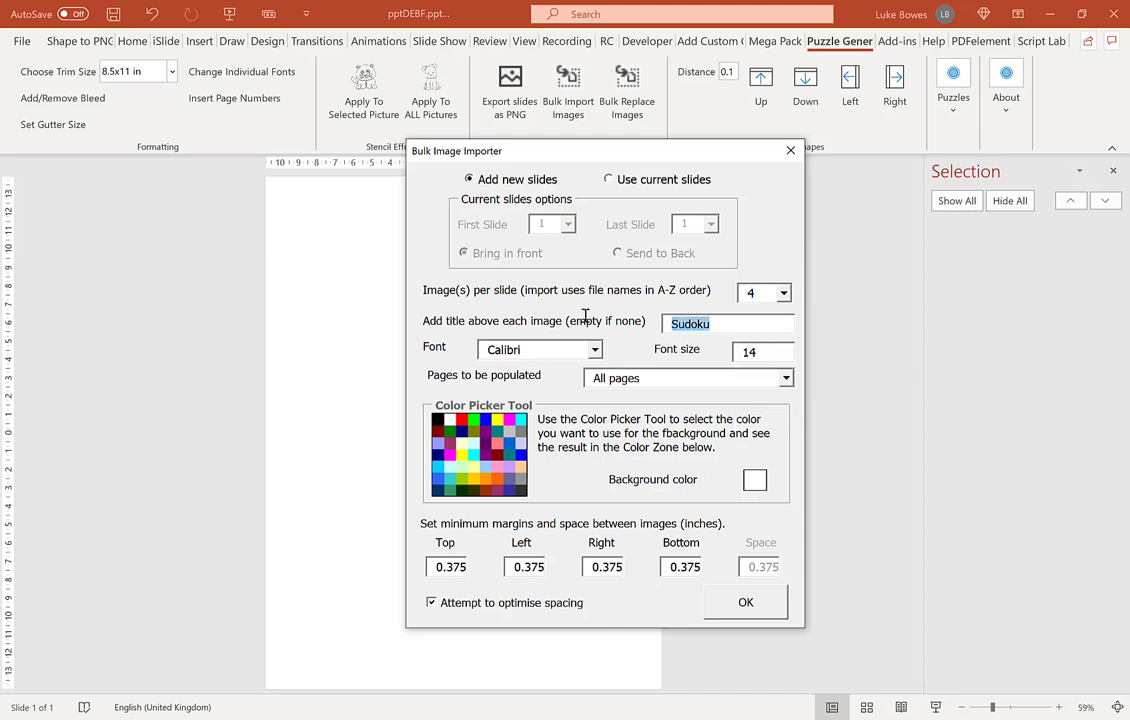
type("Puzzle")
left_click(754, 605)
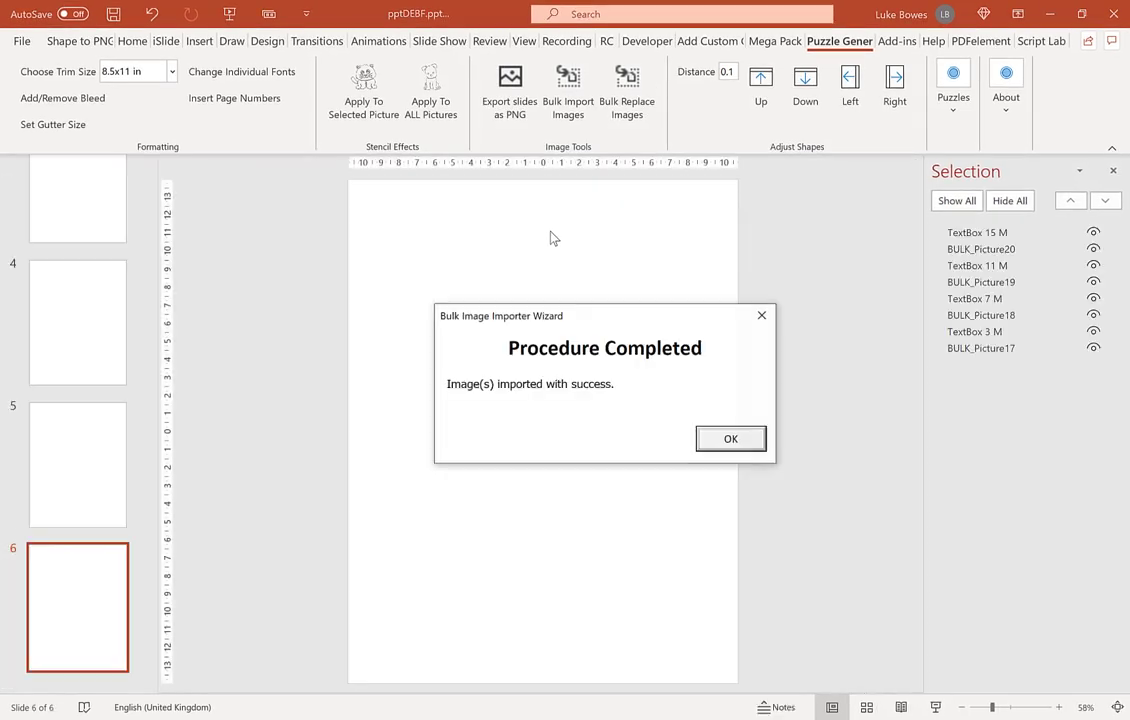
- Review puzzle slides 2–6 and insert a new blank slide after slide 6
key("Return")
scroll(61, 295, "up", 5)
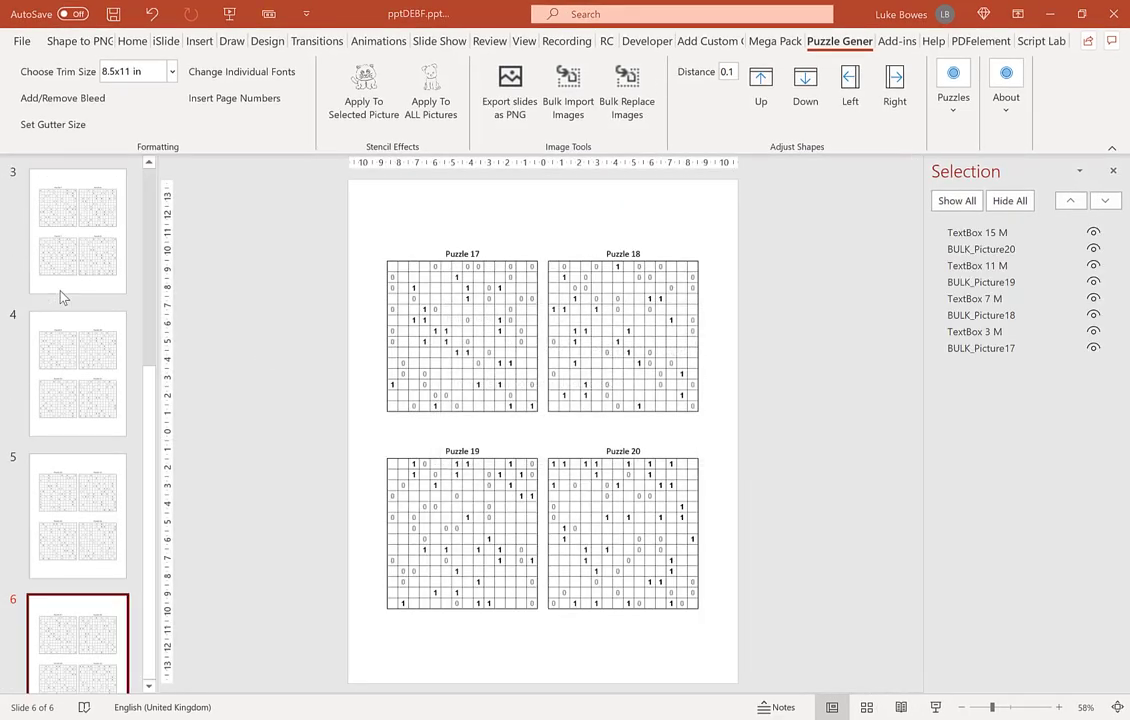
left_click(93, 393)
left_click(105, 510)
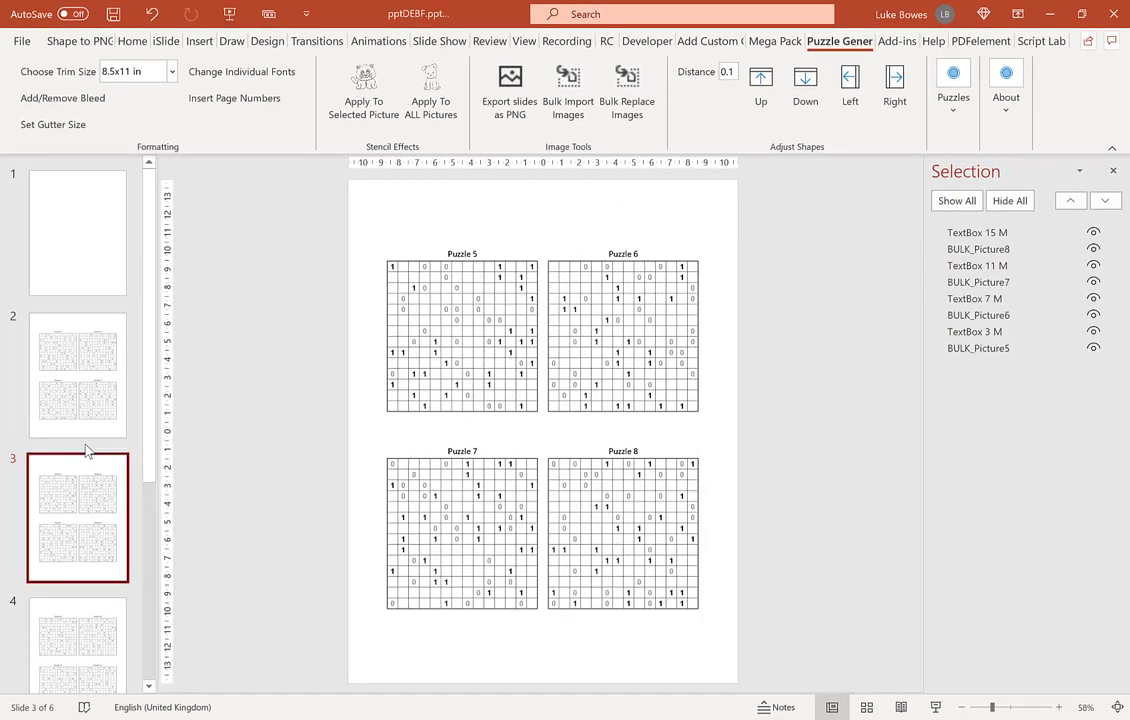
scroll(88, 455, "down", 3)
left_click(88, 463)
left_click(97, 570)
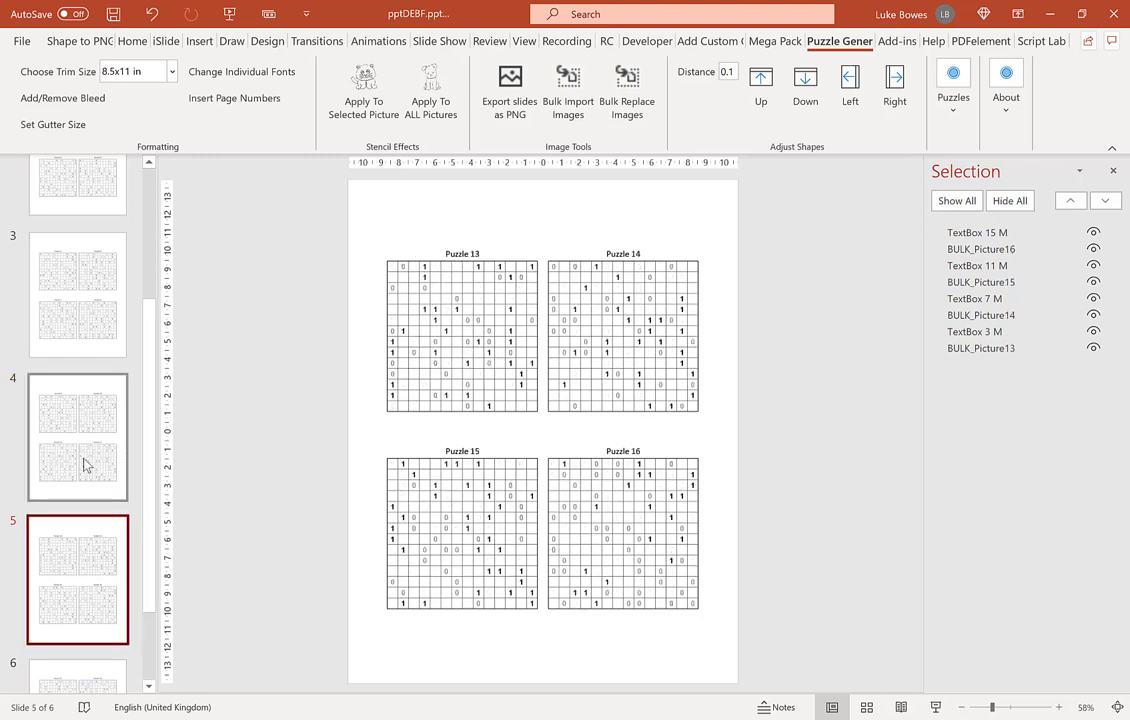
scroll(70, 480, "down", 2)
left_click(71, 603)
right_click(73, 603)
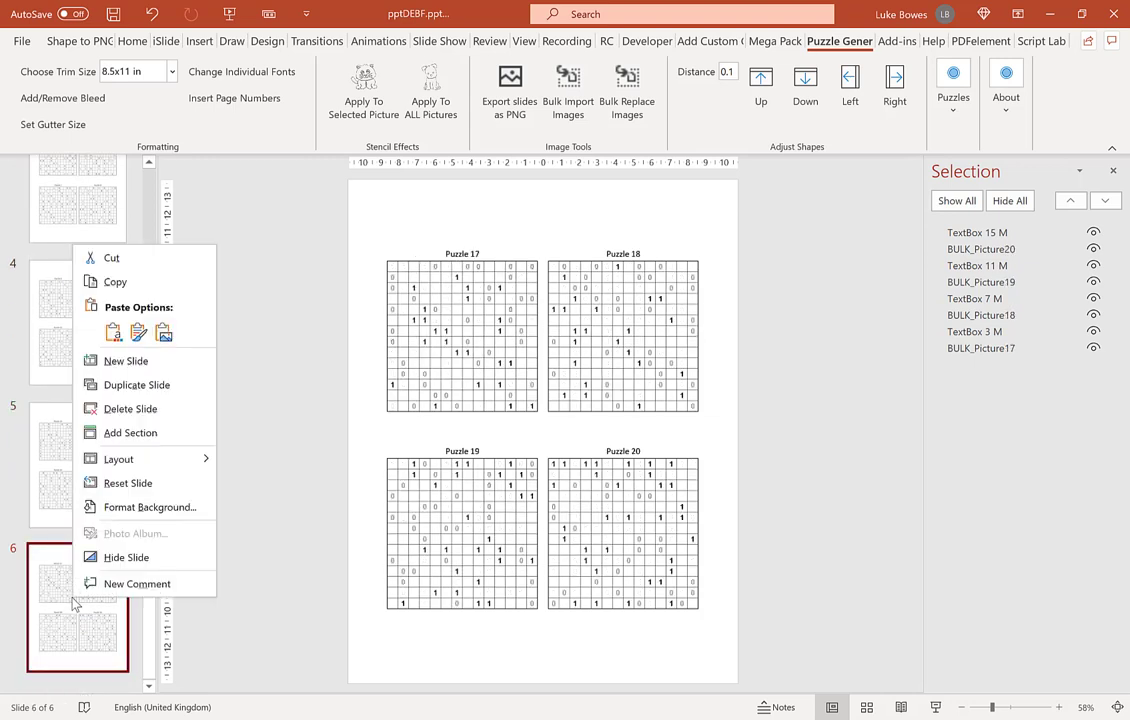
left_click(138, 360)
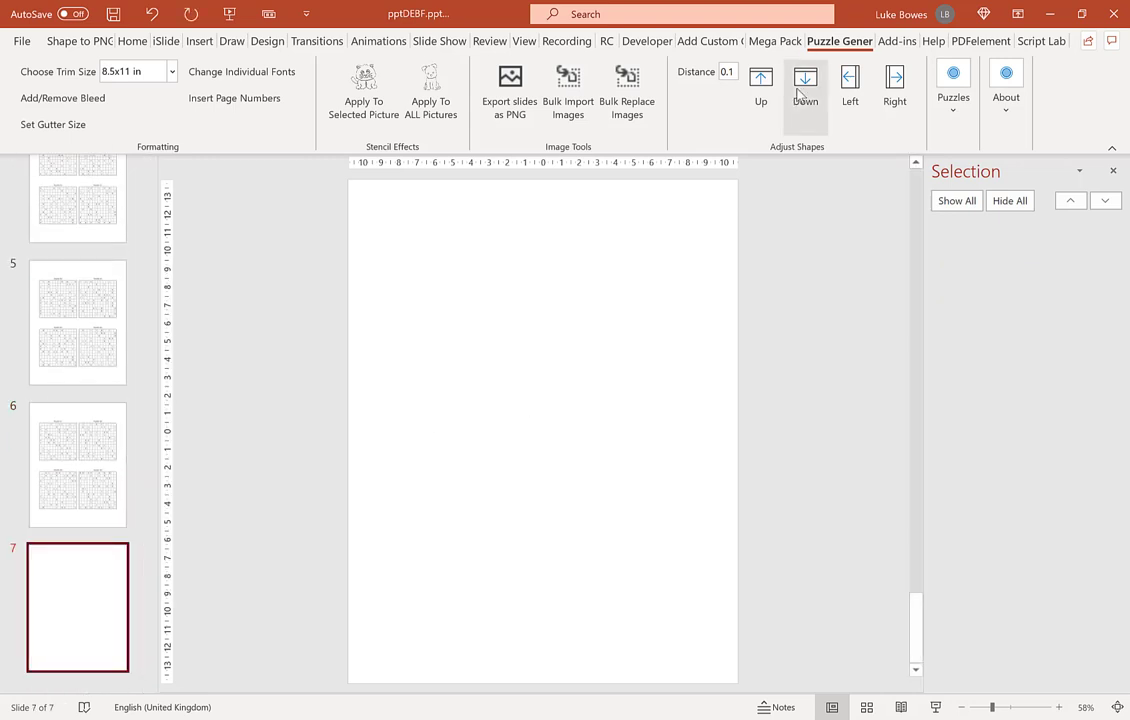
- Bulk import the solutions folder images, 20 per slide, titled 'Solution'
left_click(568, 92)
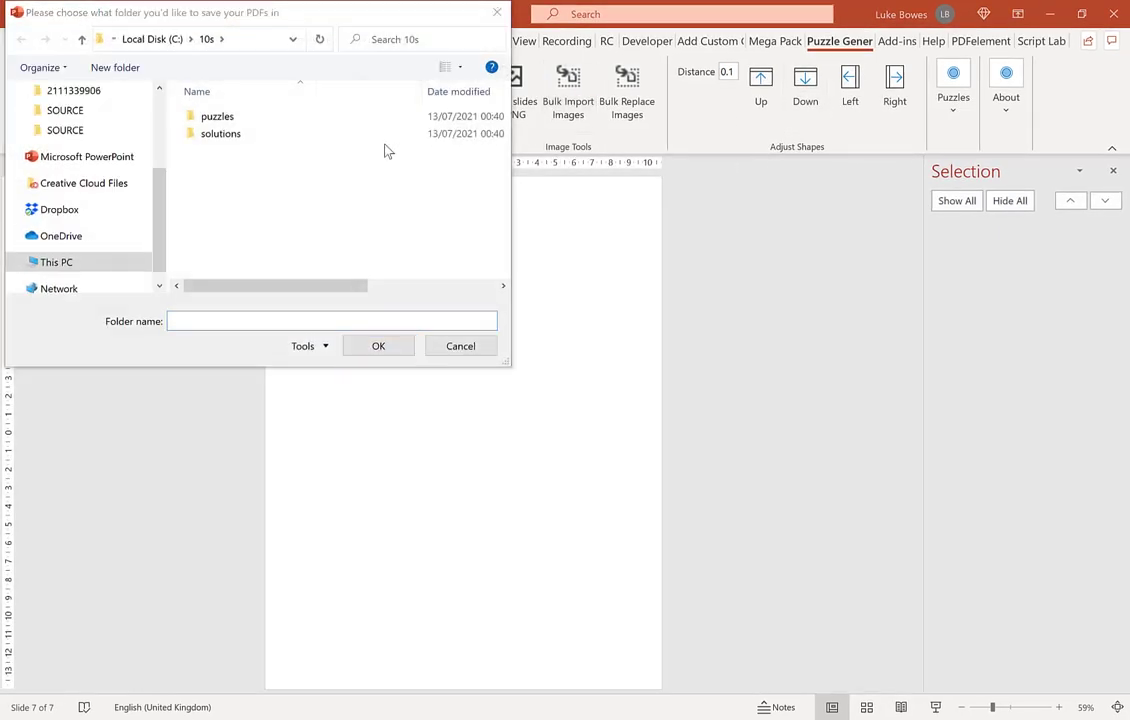
left_click(260, 135)
double_click(260, 135)
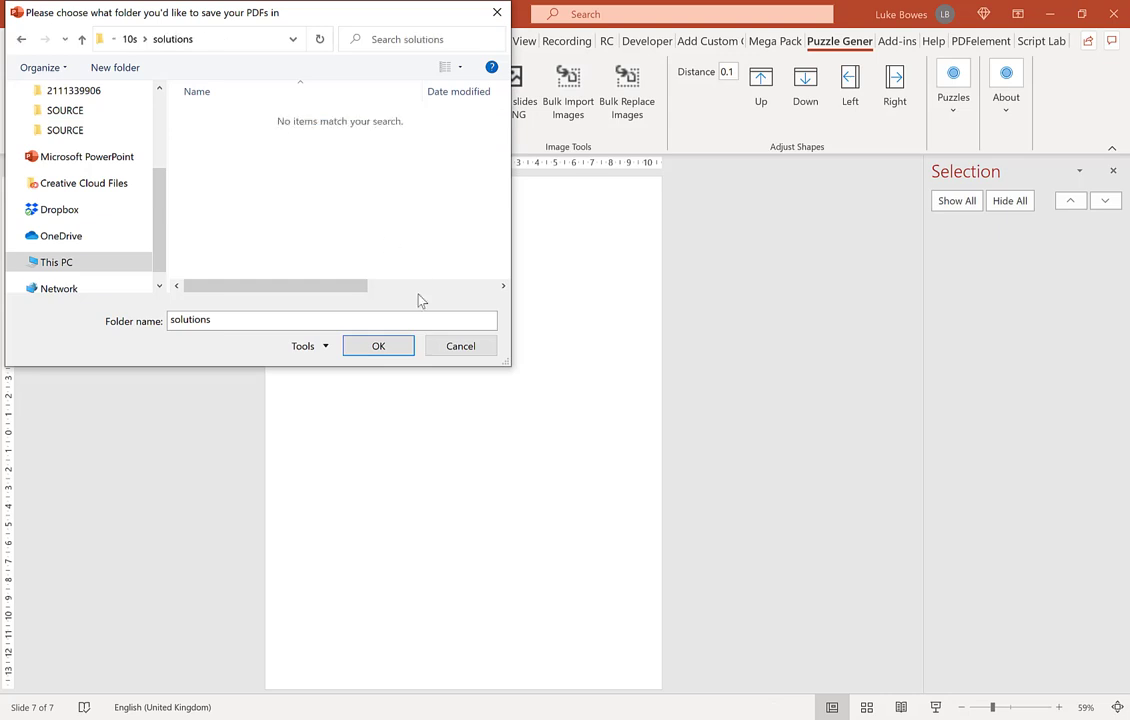
left_click(380, 348)
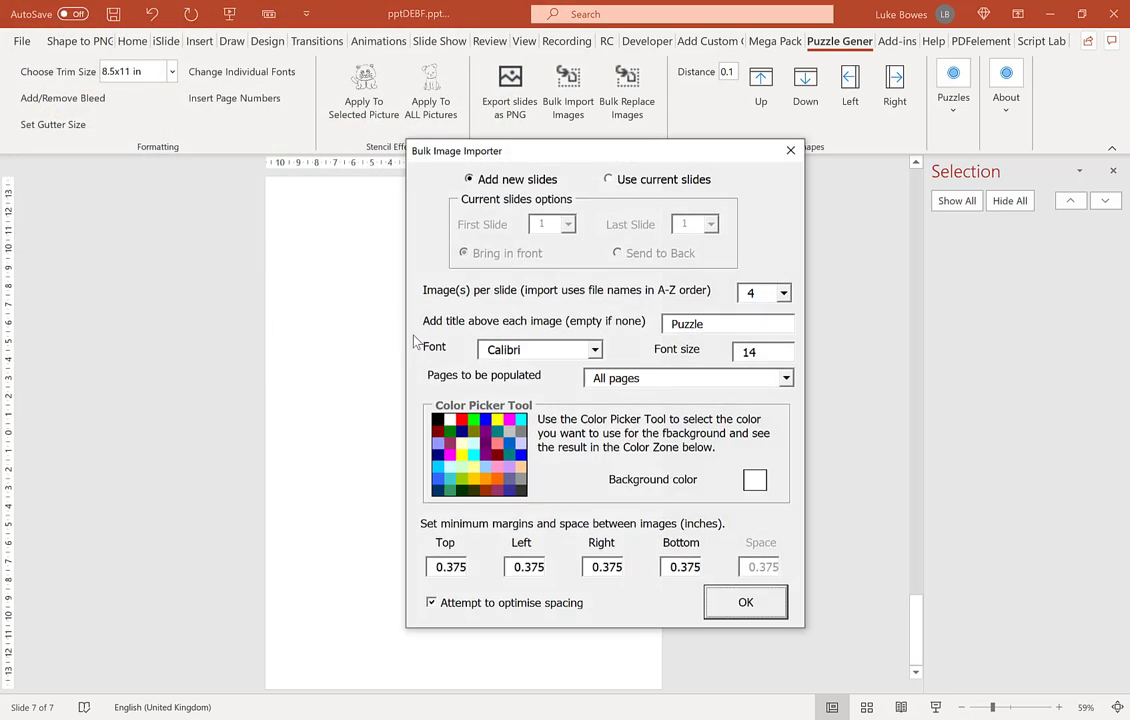
left_click(783, 292)
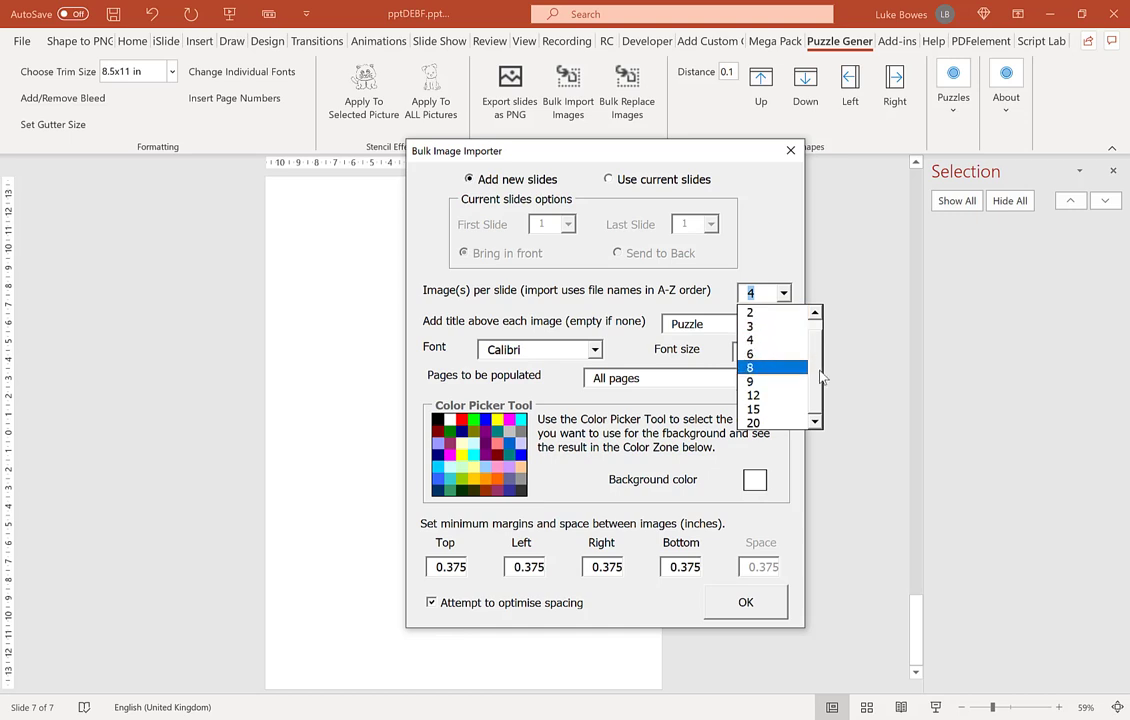
left_click(777, 424)
key("Tab")
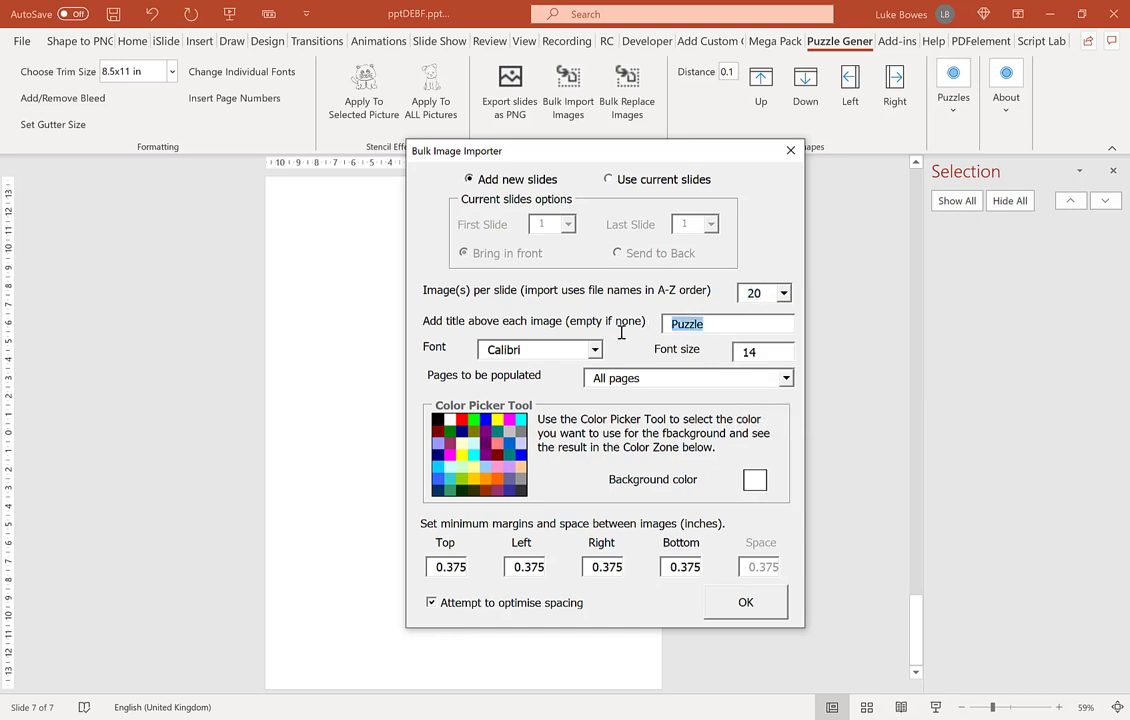
type("Solution")
left_click(759, 606)
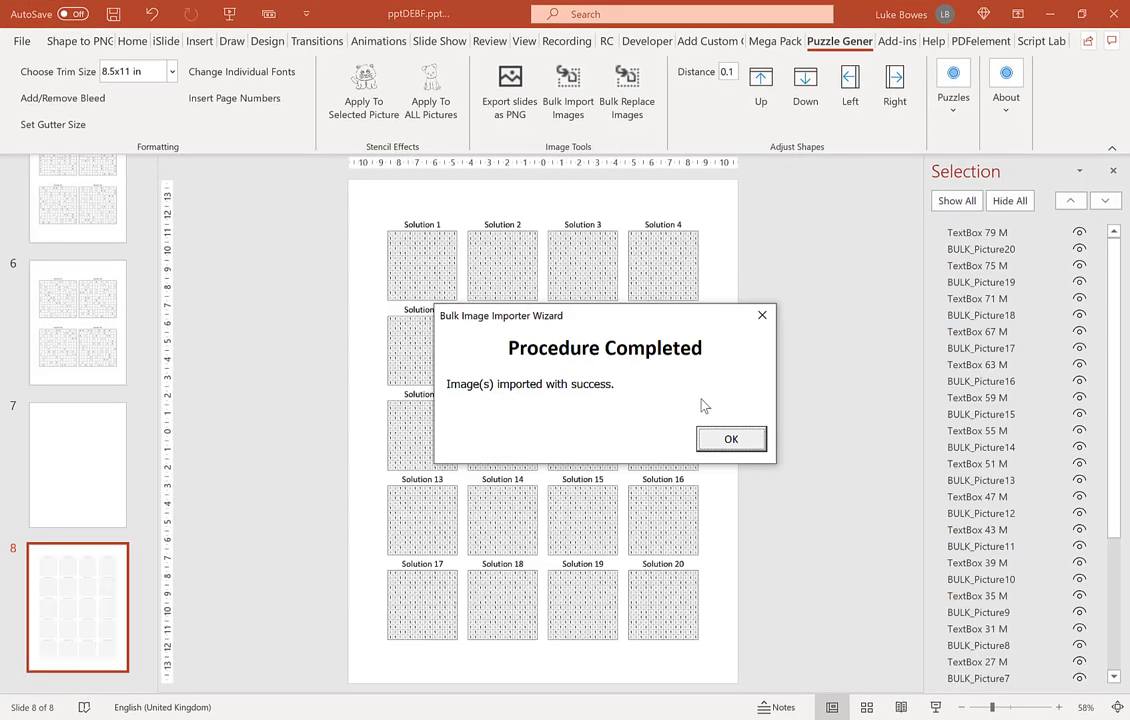
- Dismiss the import message and scroll back to slide 4 showing Puzzles 9–12
left_click(720, 445)
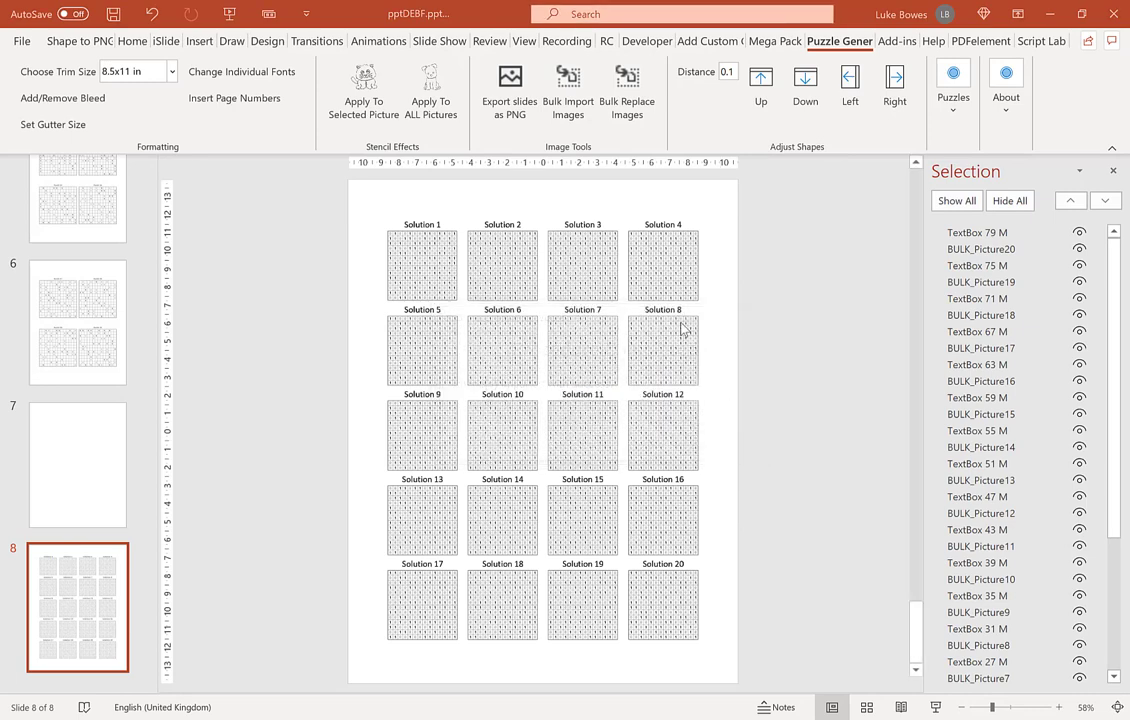
scroll(98, 296, "up", 6)
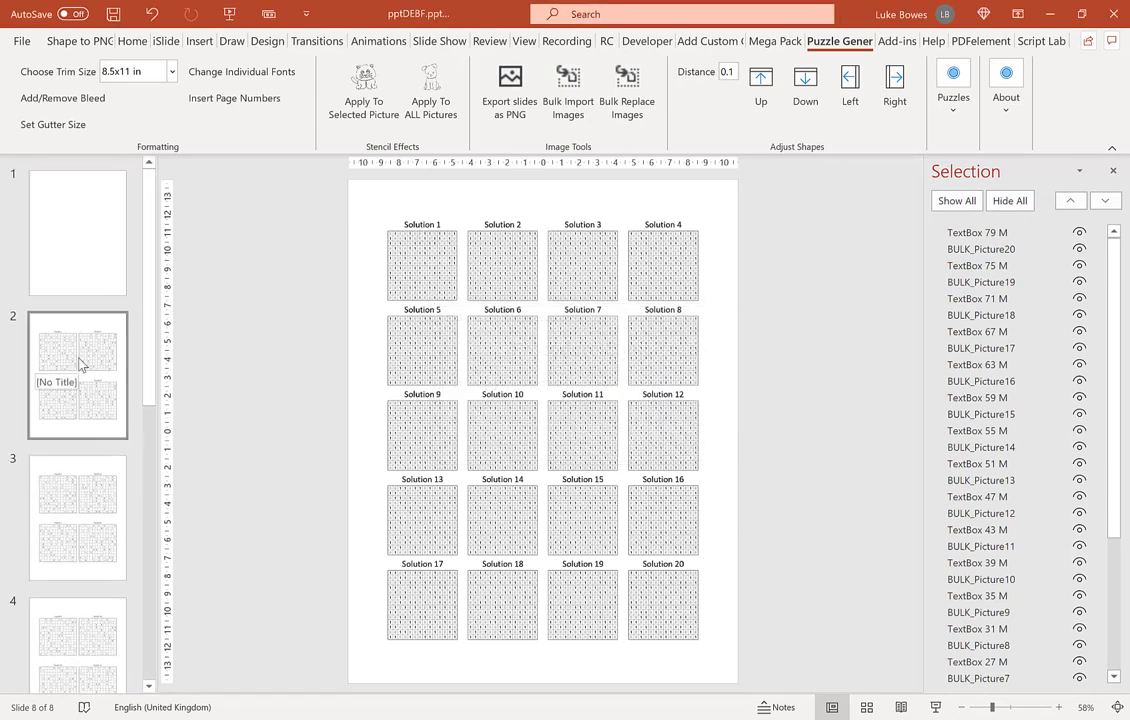
scroll(79, 364, "down", 6)
scroll(85, 372, "down", 2)
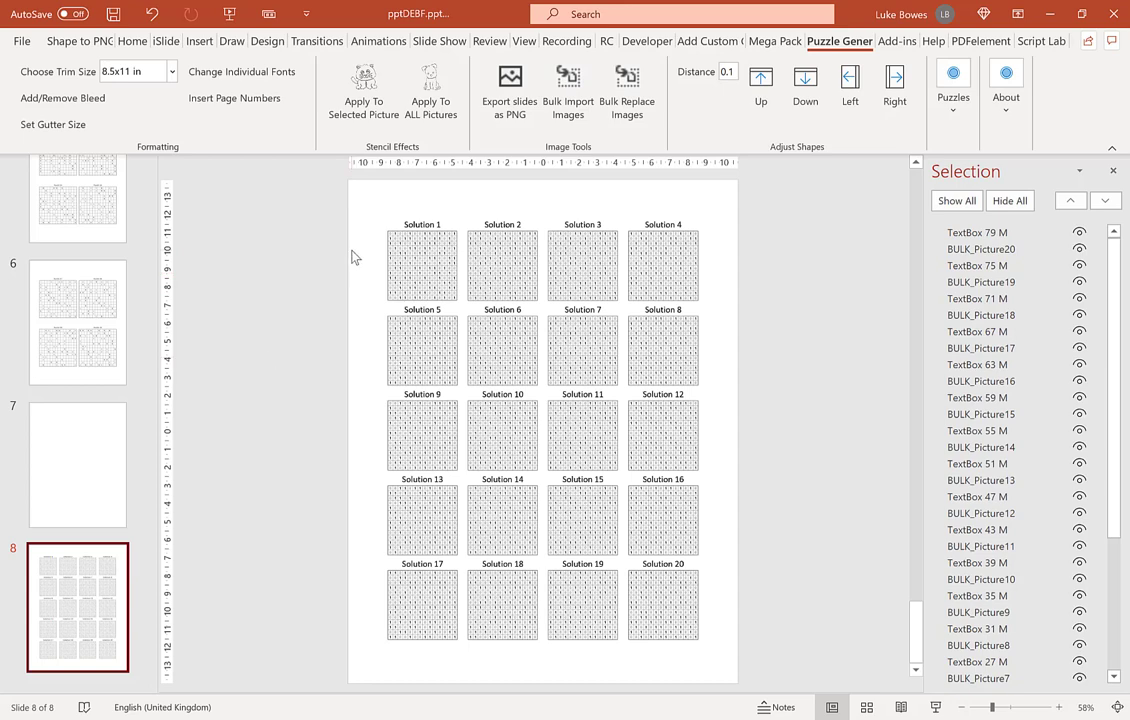
scroll(255, 287, "up", 4)
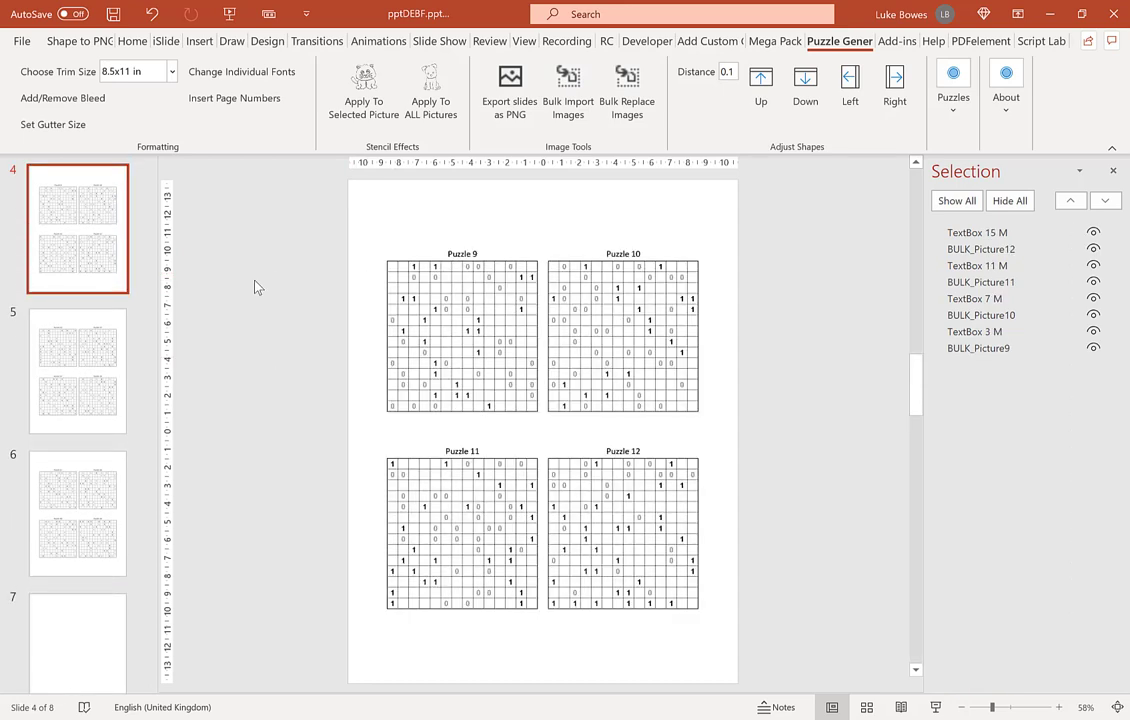